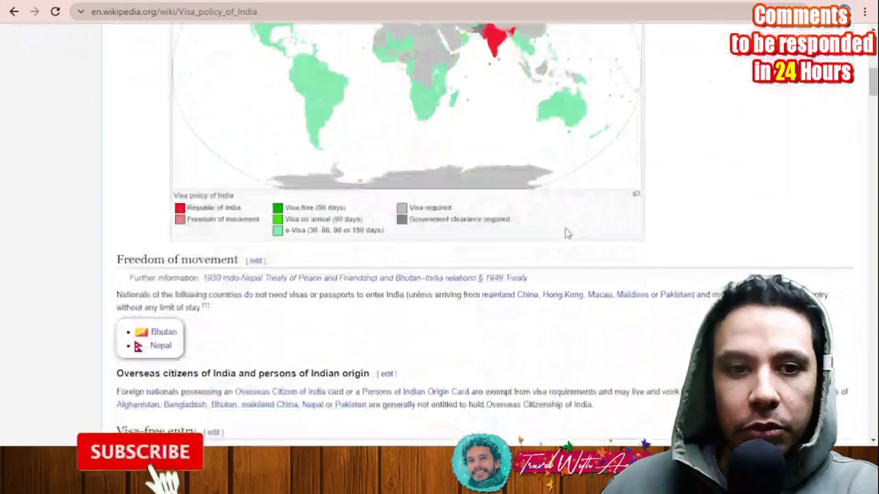
Step: Scroll back up the Wikipedia visa policy article on the way to indianvisaonline.gov.in
{"action": "scroll", "coordinate": [693, 154], "scroll_direction": "up", "scroll_amount": 2}
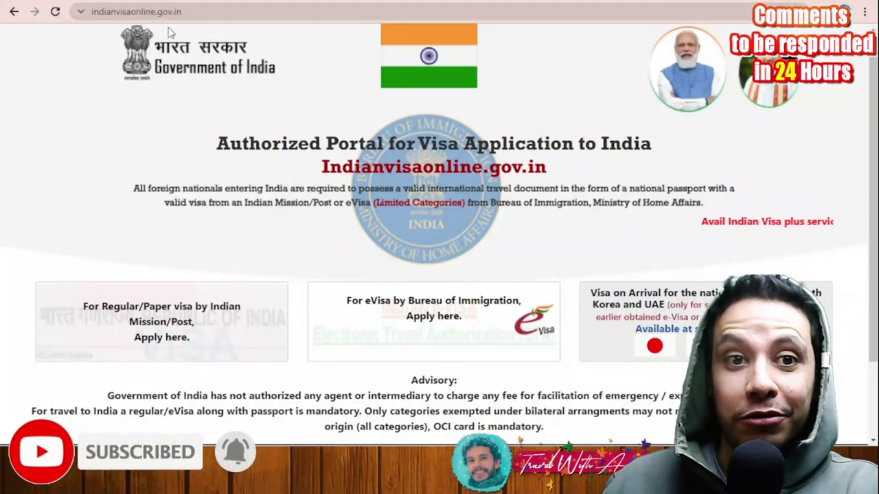
Step: Choose 'For Regular/Paper visa by Indian Mission/Post, Apply here' on the portal home page
{"action": "scroll", "coordinate": [245, 79], "scroll_direction": "down", "scroll_amount": 2}
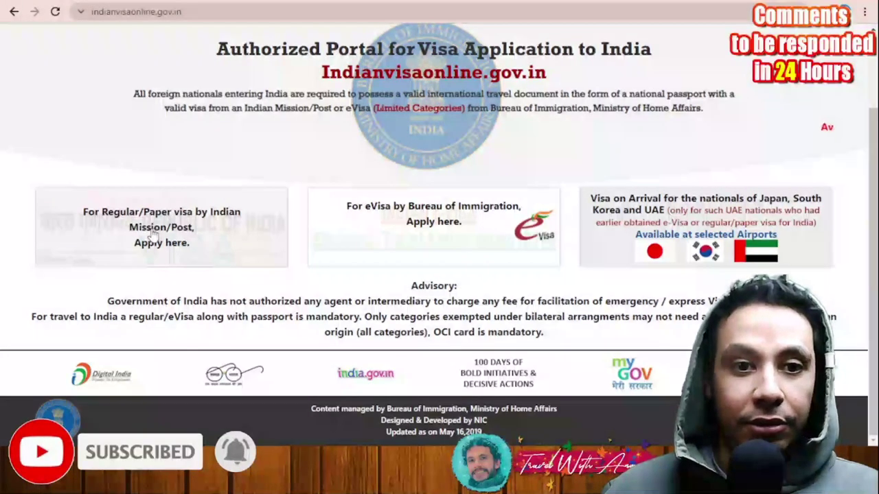
{"action": "left_click", "coordinate": [182, 223]}
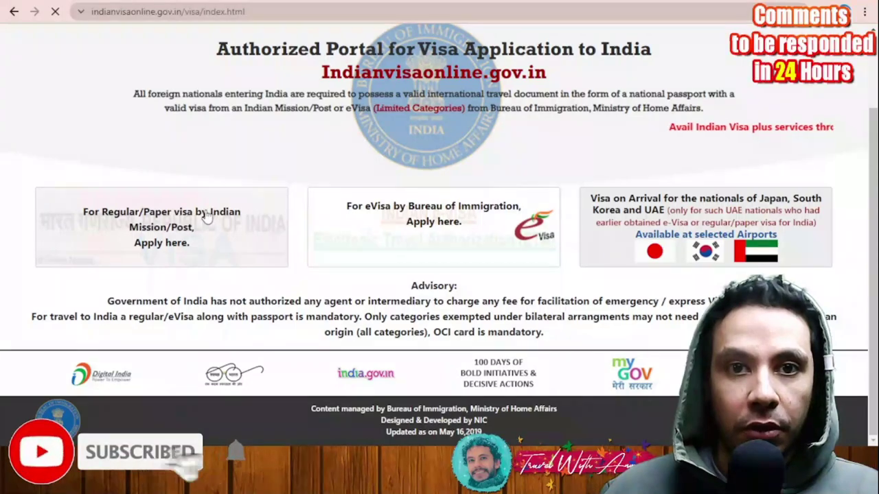
Step: Scroll the regular visa page to reach the Regular/Paper Visa Application tile
{"action": "scroll", "coordinate": [289, 165], "scroll_direction": "down", "scroll_amount": 3}
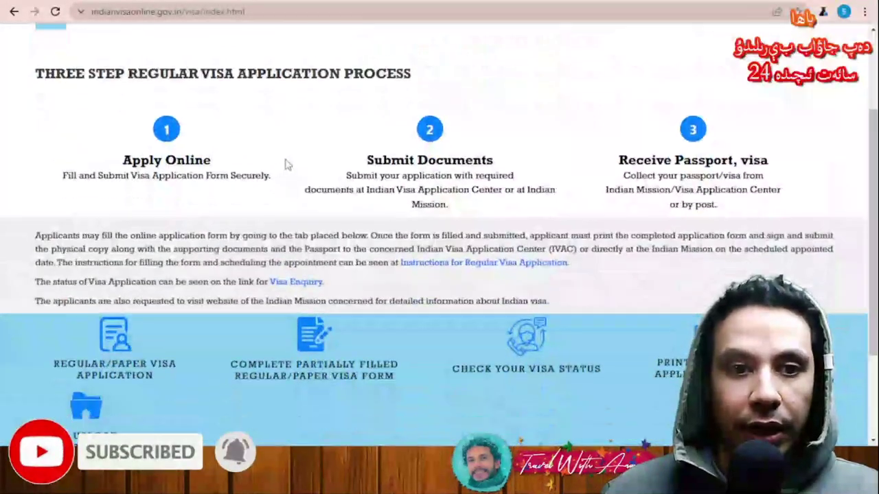
{"action": "scroll", "coordinate": [312, 176], "scroll_direction": "up", "scroll_amount": 2}
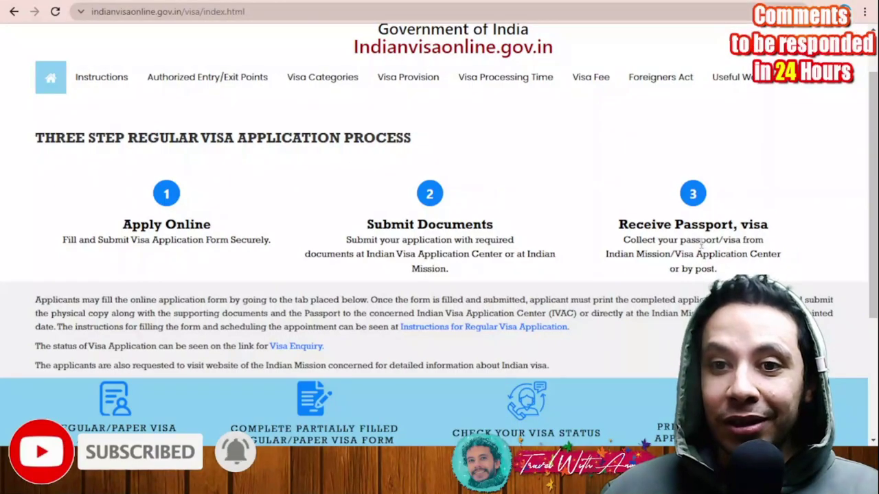
{"action": "scroll", "coordinate": [716, 230], "scroll_direction": "down", "scroll_amount": 3}
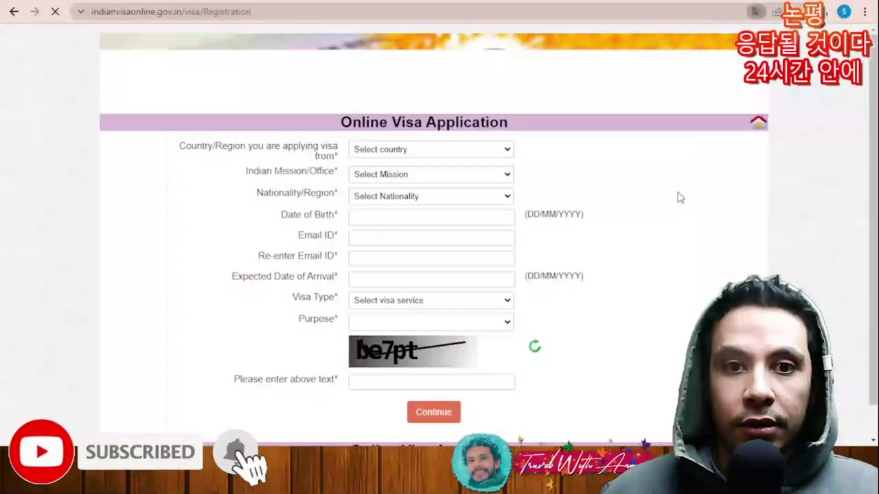
Step: Set the country to EGYPT, the mission to EGYPT-CAIRO and the nationality to EGYPT
{"action": "scroll", "coordinate": [723, 199], "scroll_direction": "down", "scroll_amount": 1}
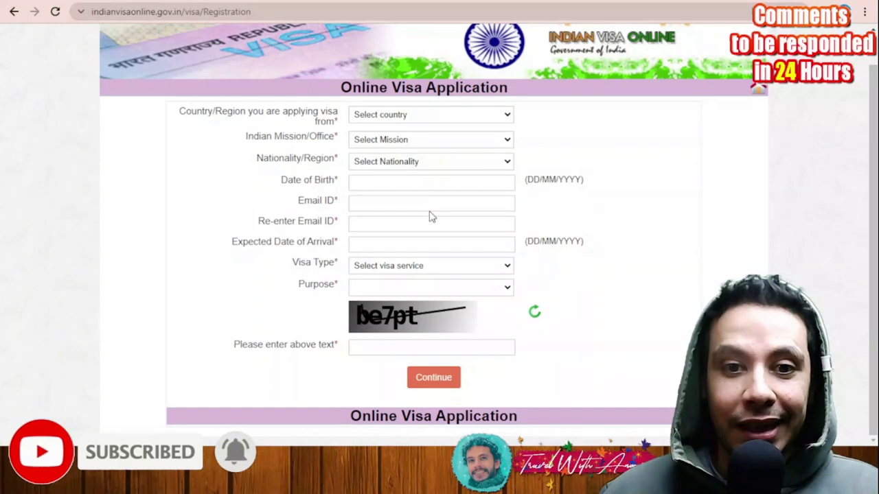
{"action": "type", "text": "egypt"}
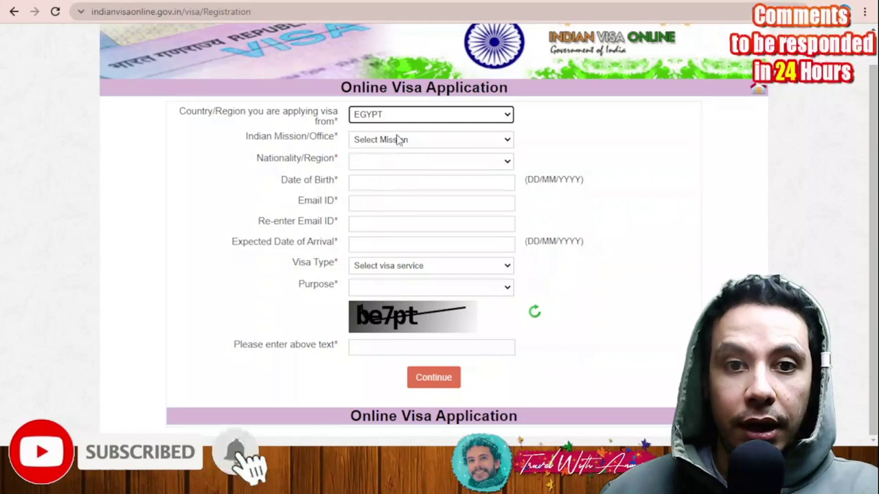
{"action": "left_click", "coordinate": [406, 170]}
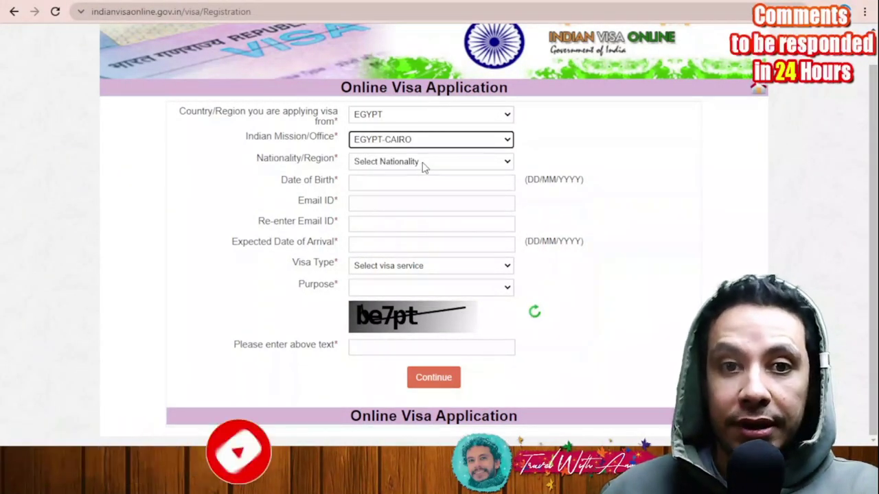
{"action": "left_click", "coordinate": [423, 166]}
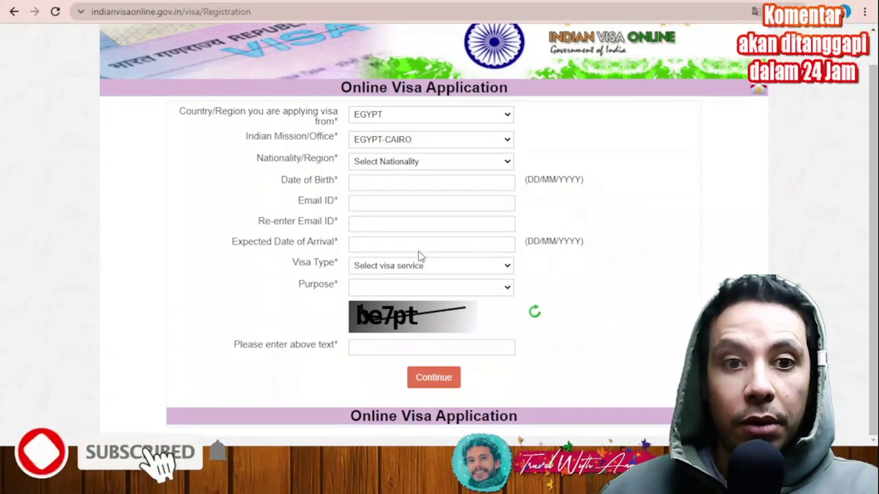
{"action": "left_click", "coordinate": [421, 255]}
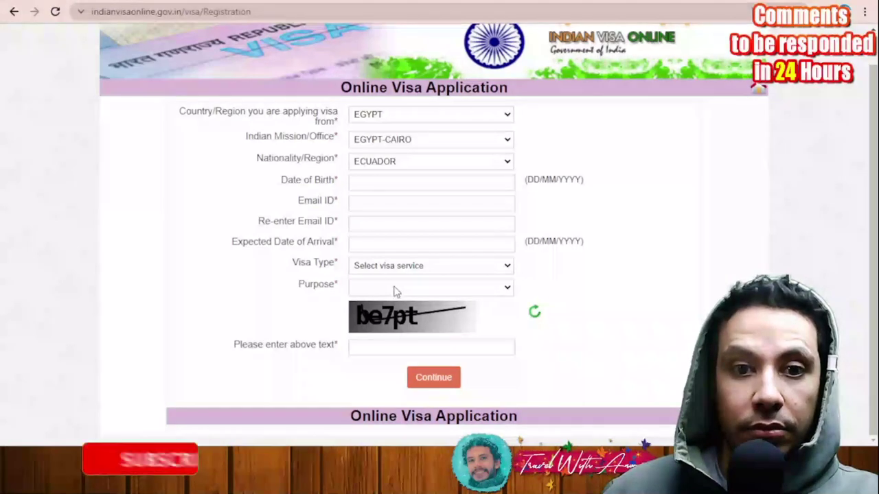
{"action": "left_click", "coordinate": [374, 162]}
{"action": "left_click", "coordinate": [375, 173]}
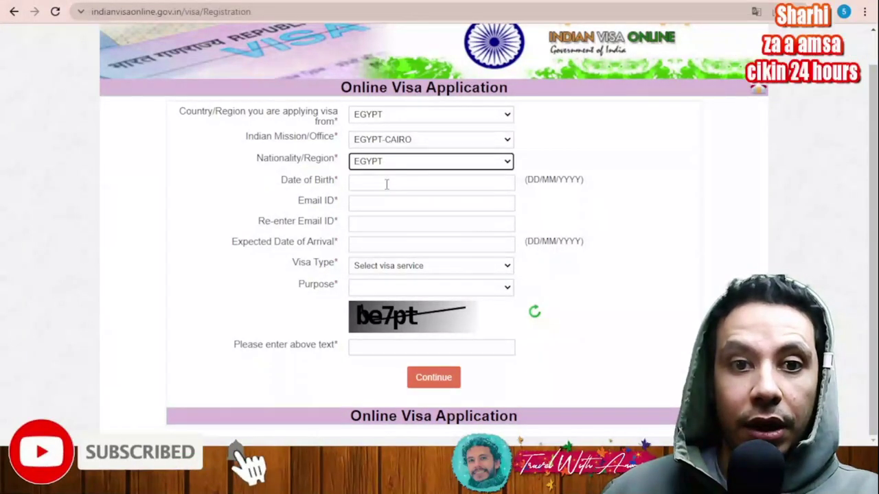
{"action": "left_click", "coordinate": [388, 186]}
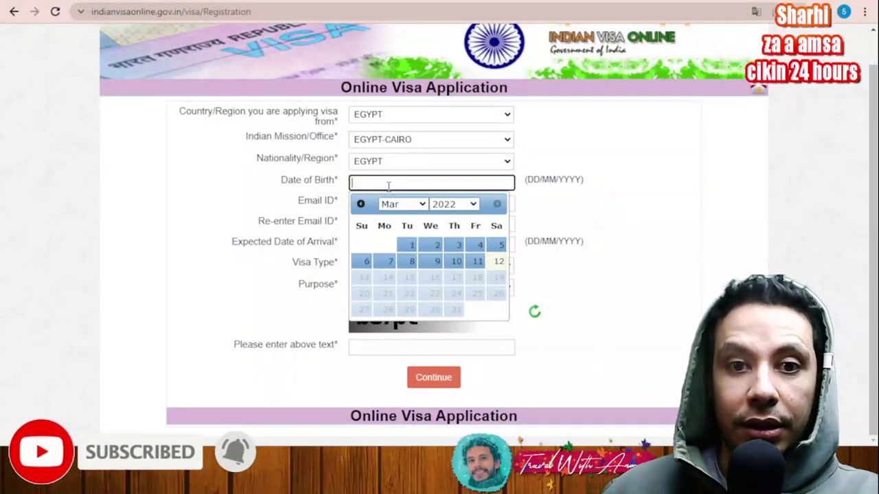
{"action": "left_click", "coordinate": [453, 246]}
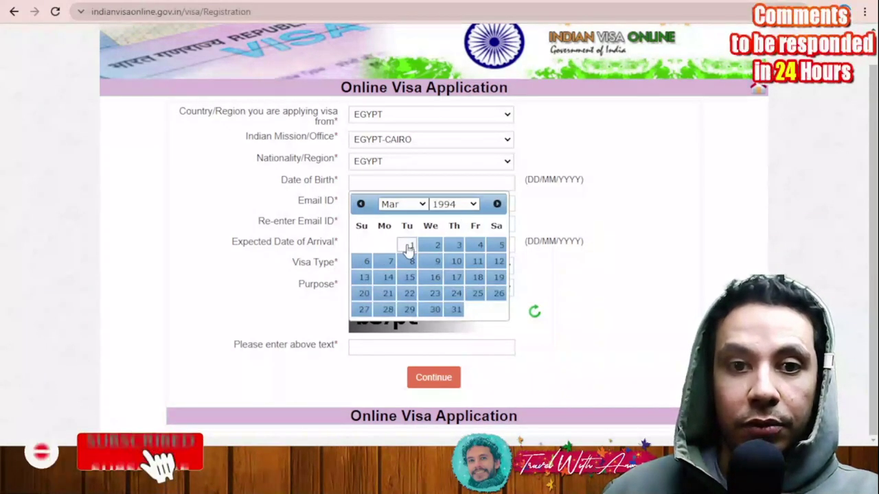
{"action": "left_click", "coordinate": [406, 246]}
{"action": "left_click", "coordinate": [379, 203]}
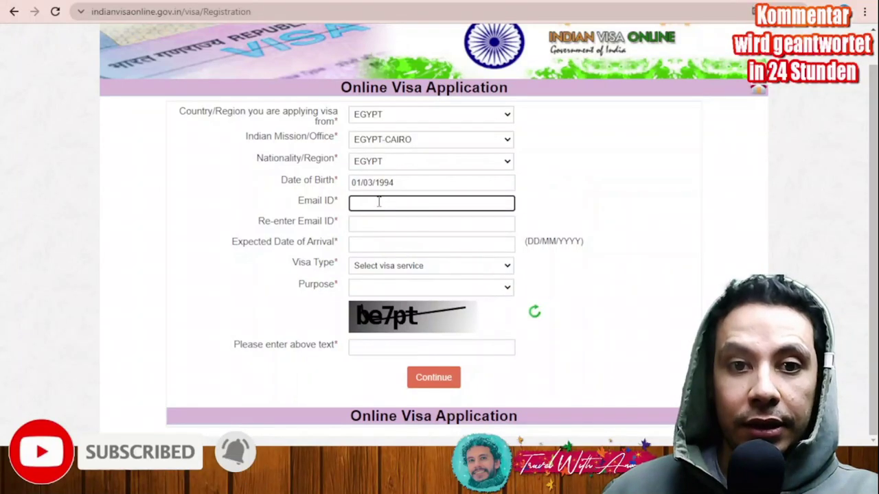
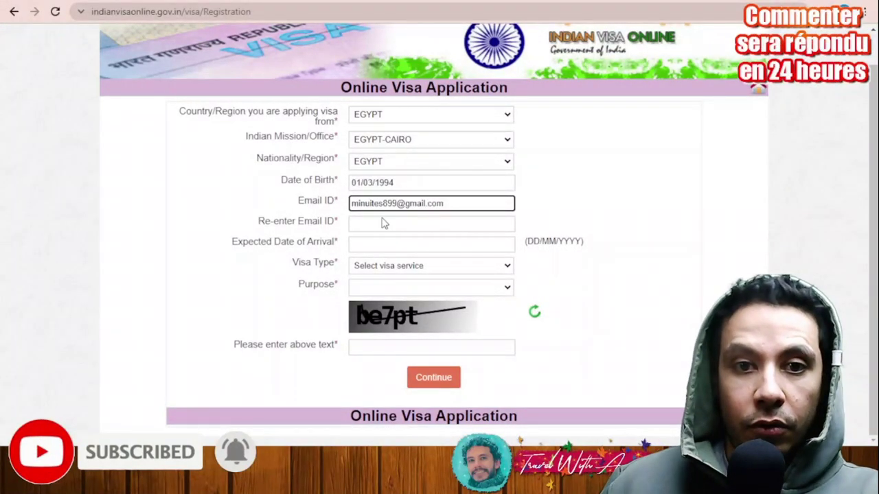
{"action": "left_click", "coordinate": [384, 223]}
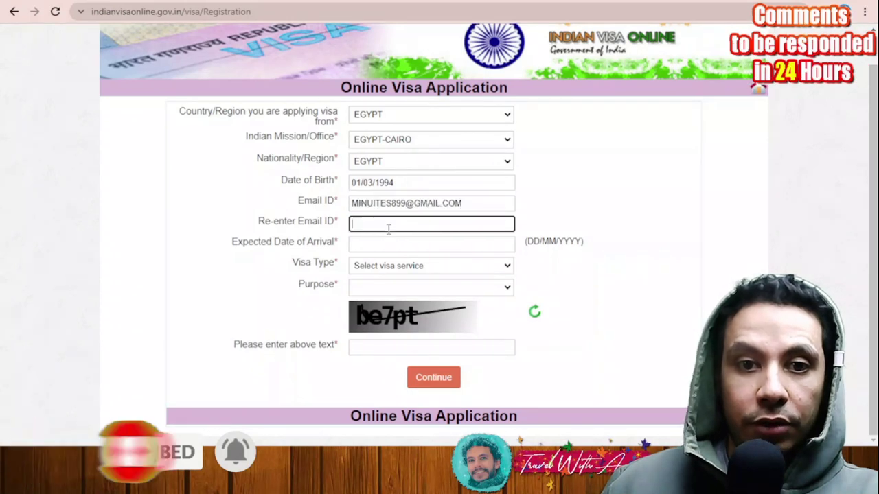
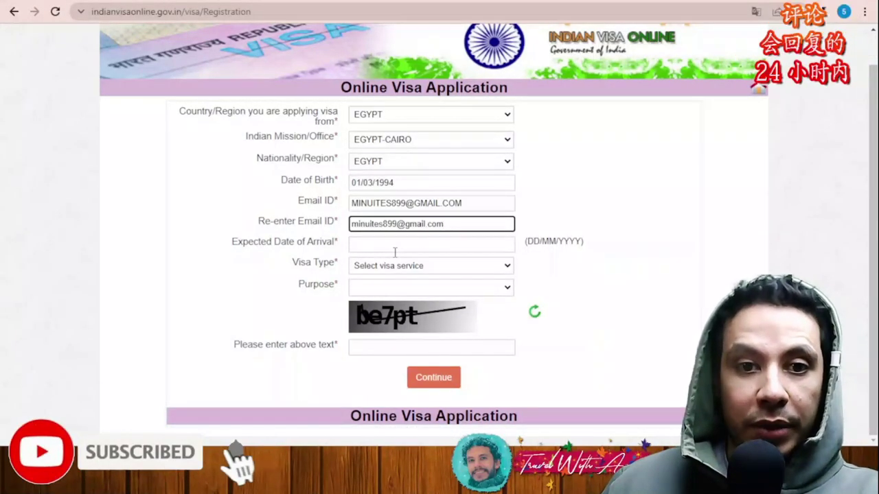
{"action": "left_click", "coordinate": [395, 249]}
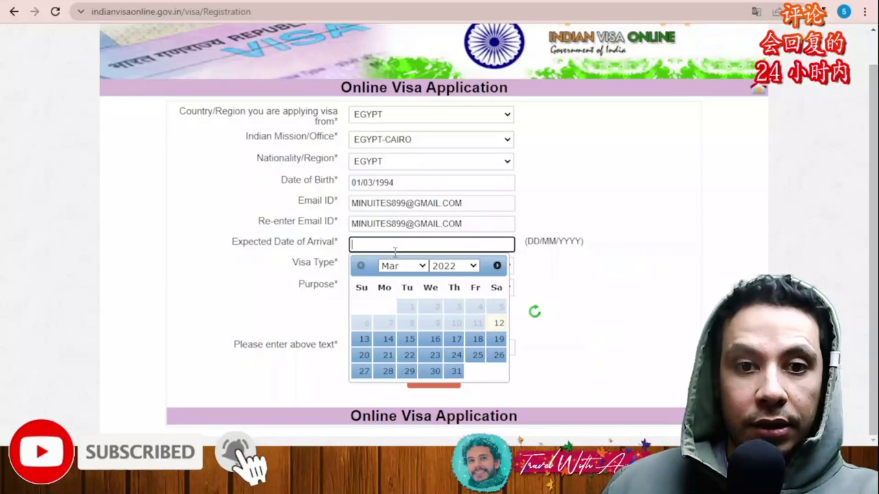
{"action": "left_click", "coordinate": [455, 380]}
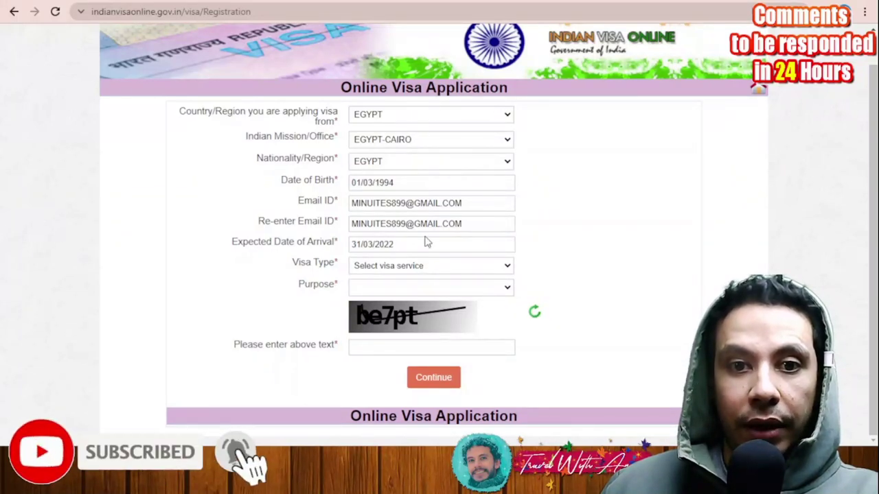
Step: Choose TOURIST VISA for TOURISM,RECREATION,SIGHT-SEEING, enter the captcha and submit
{"action": "left_click", "coordinate": [508, 266]}
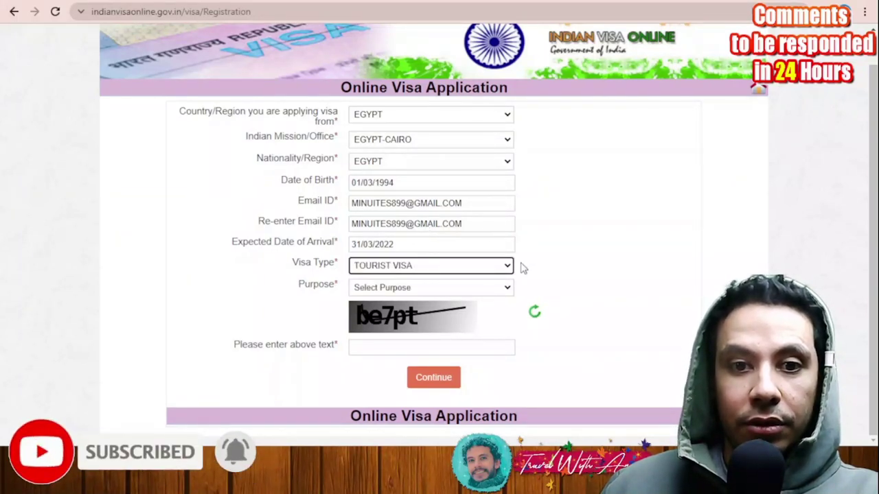
{"action": "left_click", "coordinate": [401, 348]}
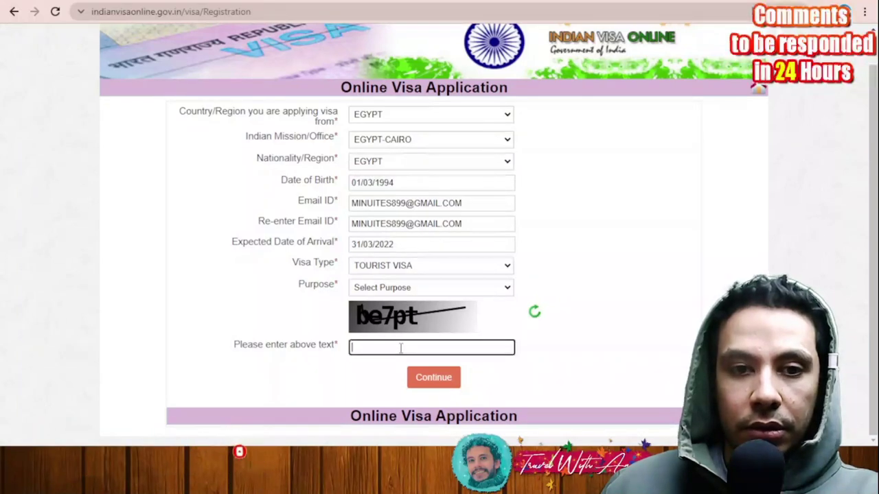
{"action": "left_click", "coordinate": [428, 301]}
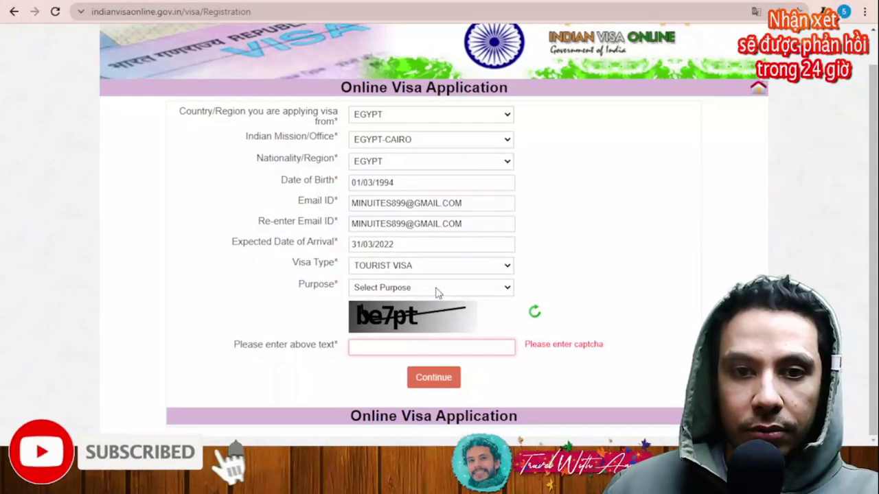
{"action": "left_click", "coordinate": [430, 311]}
{"action": "left_click", "coordinate": [377, 347]}
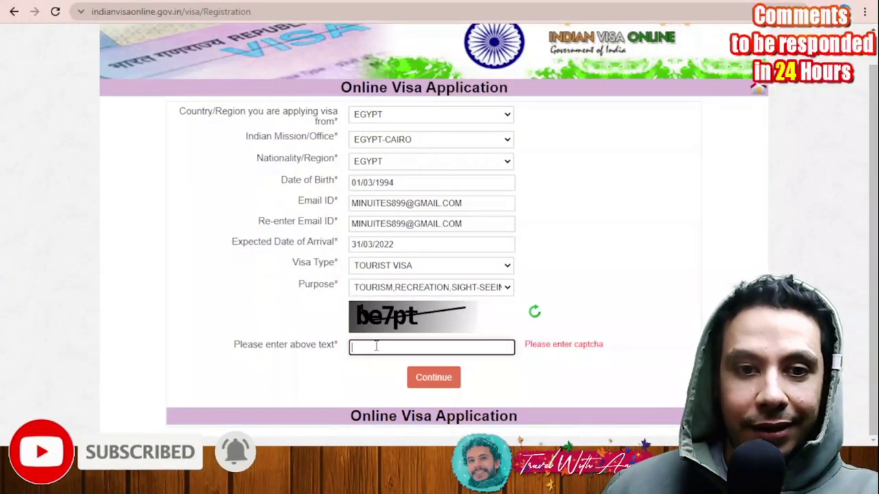
{"action": "type", "text": "be"}
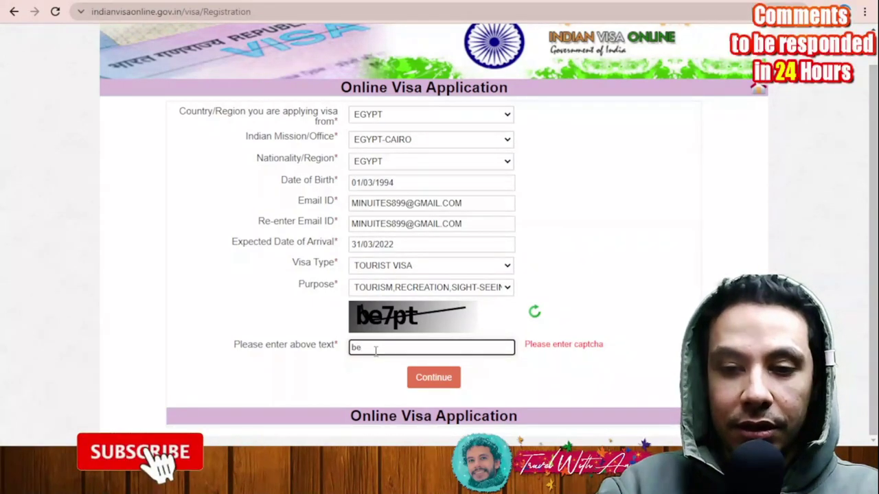
{"action": "type", "text": "7pt"}
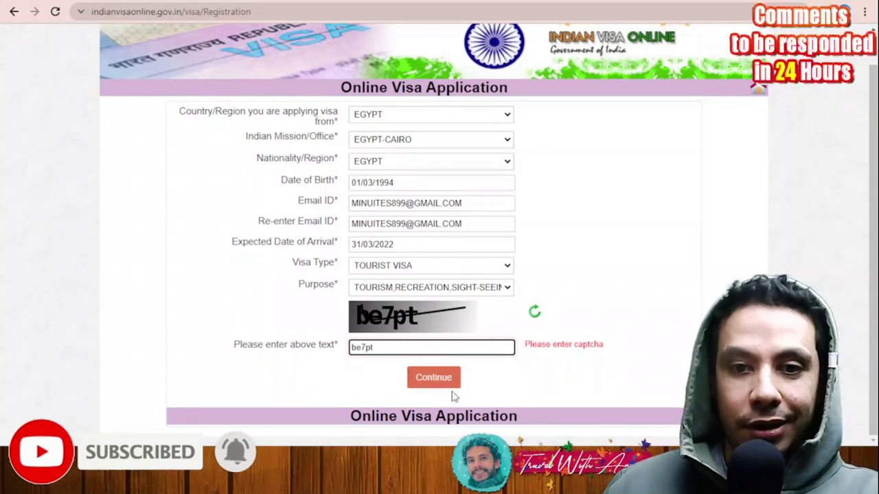
{"action": "left_click", "coordinate": [436, 379]}
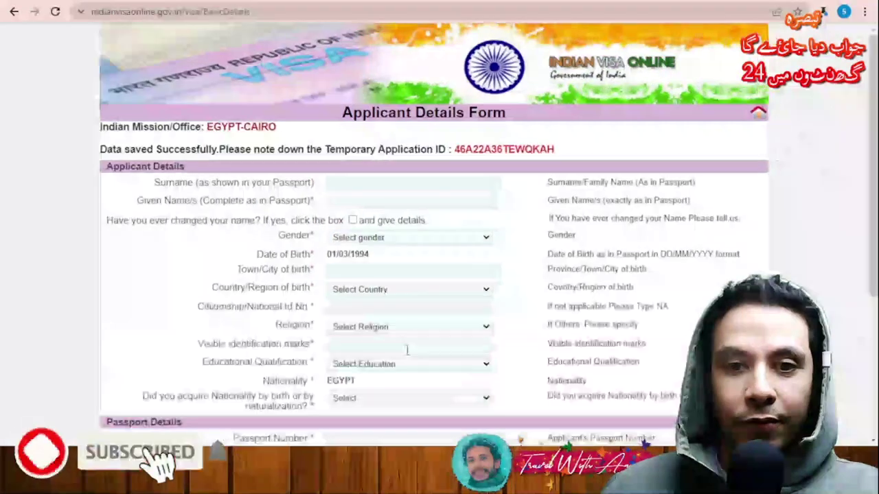
Step: Copy the temporary application ID and fill in the applicant's surname and given name
{"action": "double_click", "coordinate": [503, 149]}
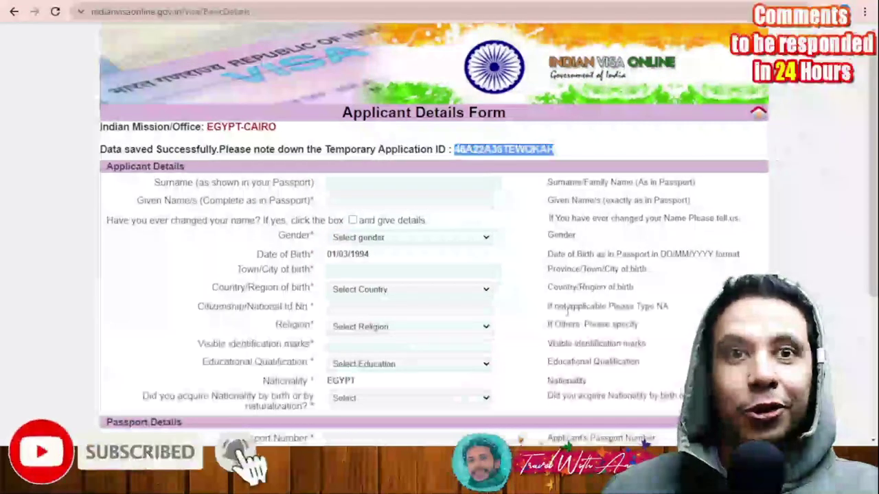
{"action": "left_click", "coordinate": [395, 191]}
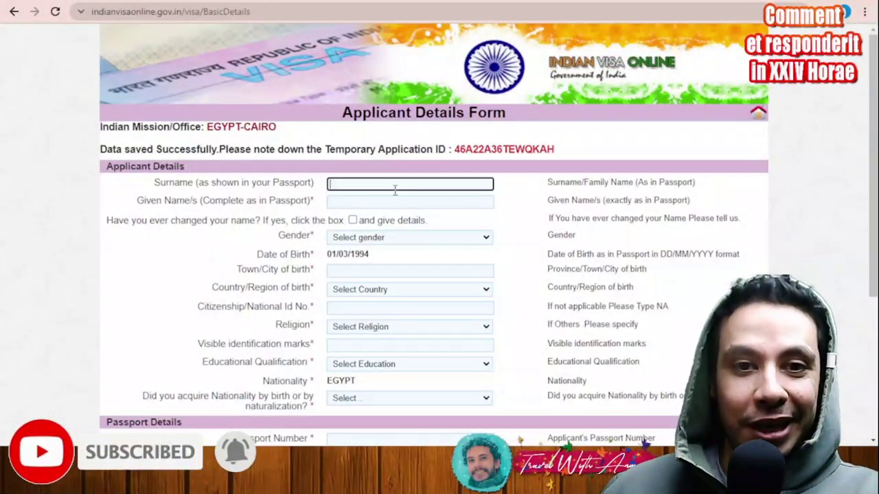
{"action": "left_click", "coordinate": [328, 201]}
{"action": "type", "text": "aa"}
{"action": "scroll", "coordinate": [330, 190], "scroll_direction": "down", "scroll_amount": 1}
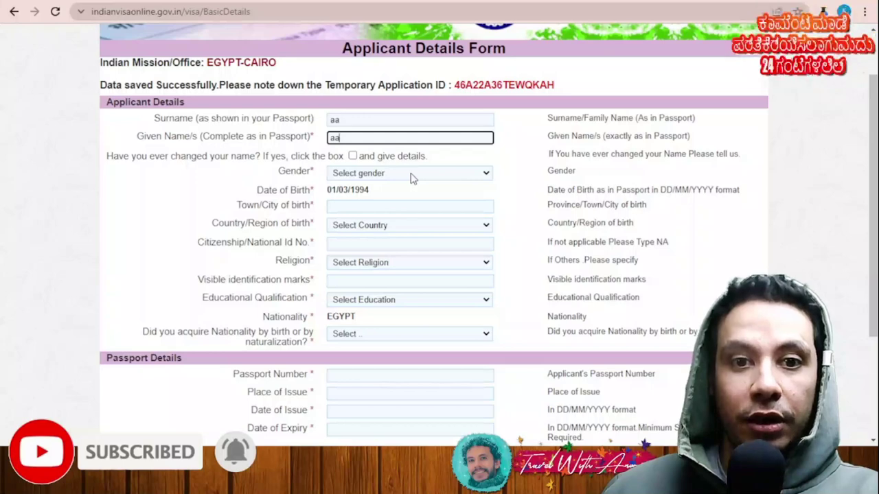
Step: Set gender MALE, enter the birth town, birth country EGYPT and national ID 'NA'
{"action": "key", "text": "m"}
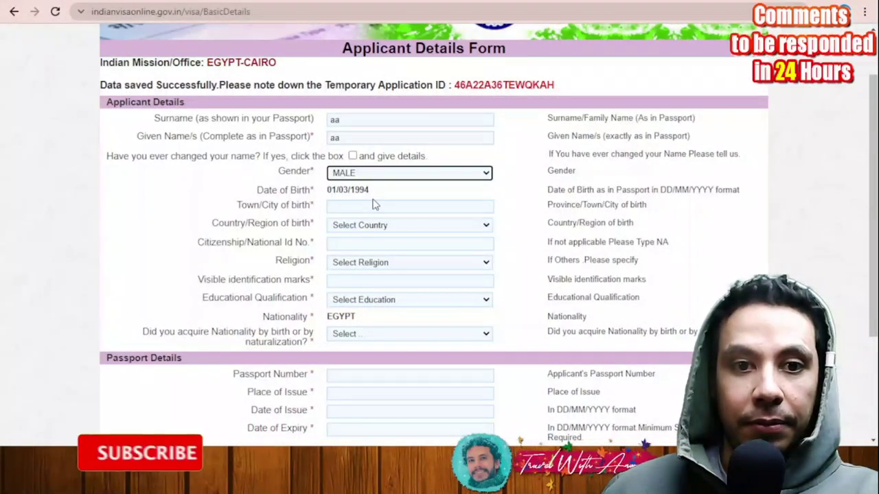
{"action": "left_click", "coordinate": [364, 205]}
{"action": "type", "text": "aa"}
{"action": "left_click", "coordinate": [382, 226]}
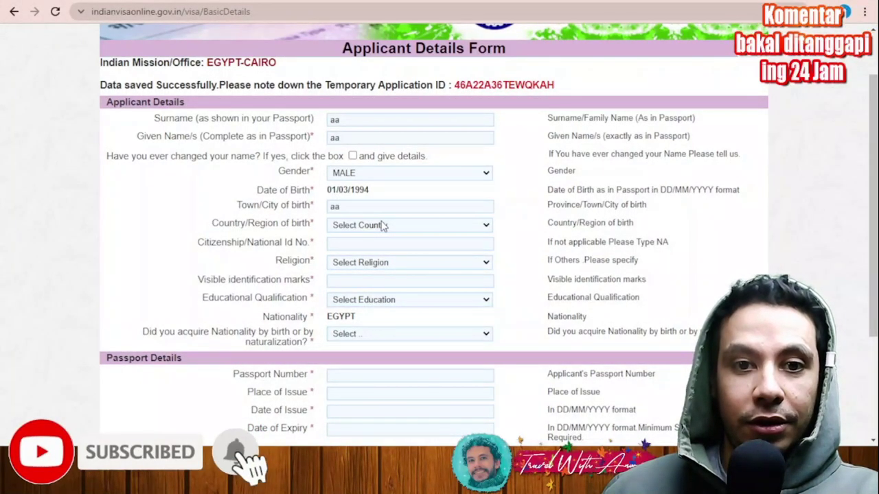
{"action": "key", "text": "g"}
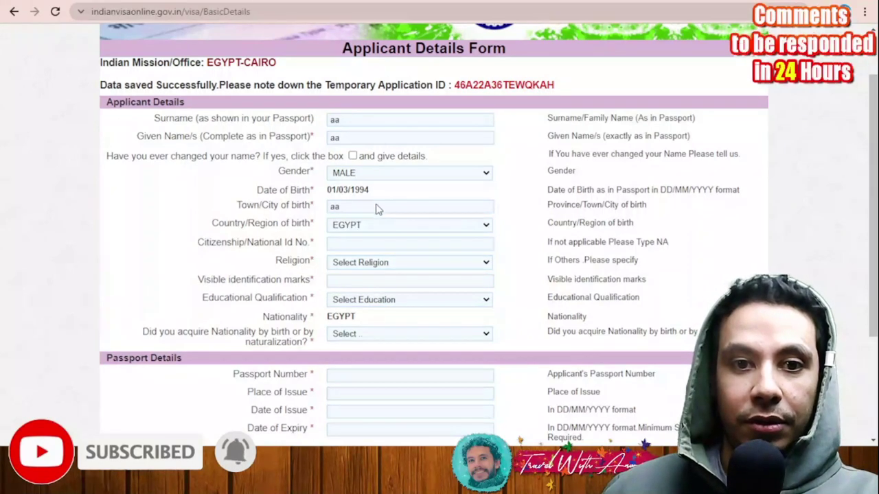
{"action": "left_click", "coordinate": [374, 242]}
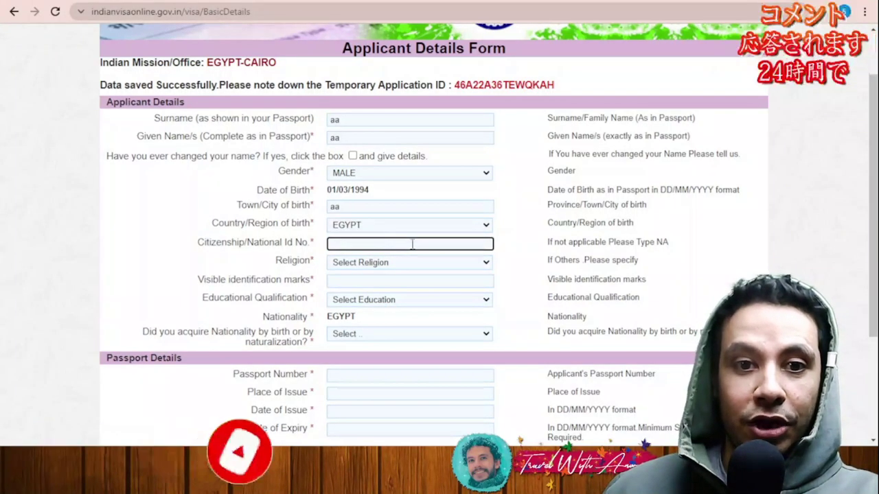
{"action": "scroll", "coordinate": [227, 252], "scroll_direction": "down", "scroll_amount": 1}
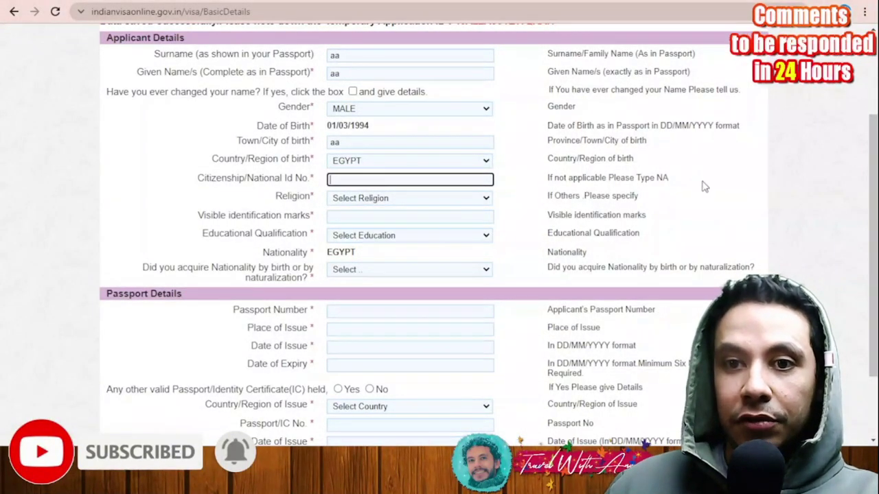
{"action": "type", "text": "NA"}
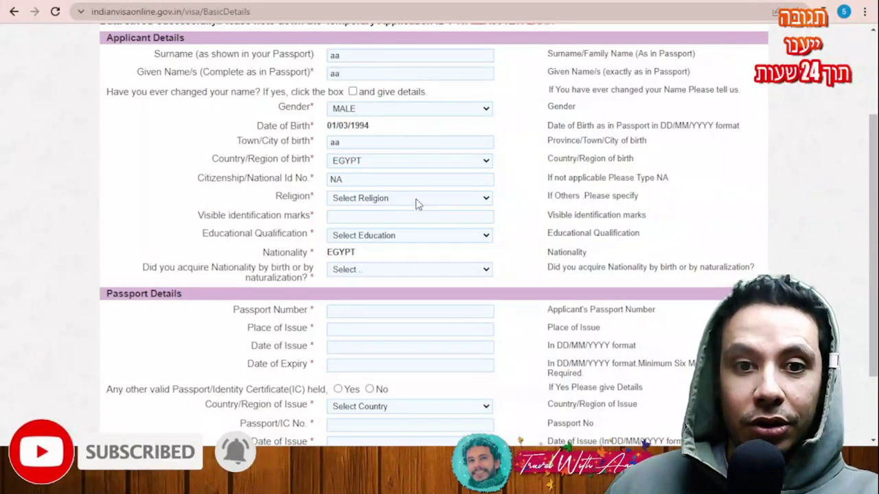
Step: Set religion to BUDDHISM and visible identification marks to 'scar over face'
{"action": "left_click", "coordinate": [387, 198]}
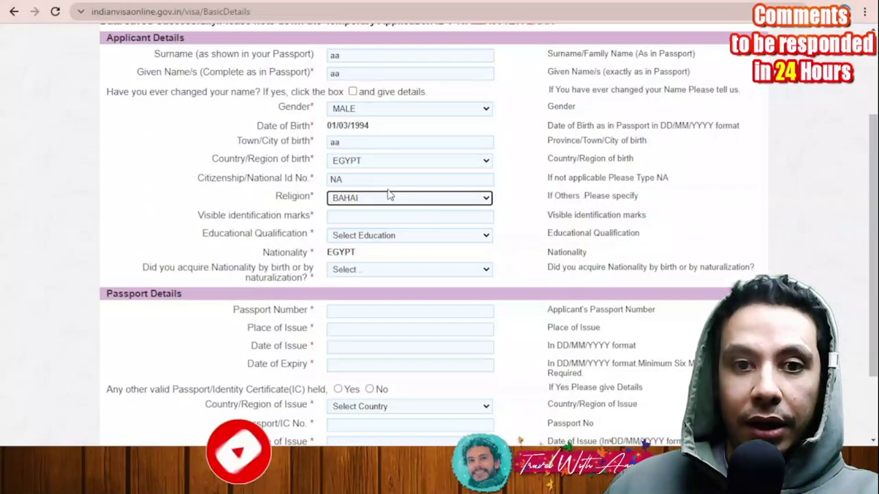
{"action": "left_click", "coordinate": [440, 226]}
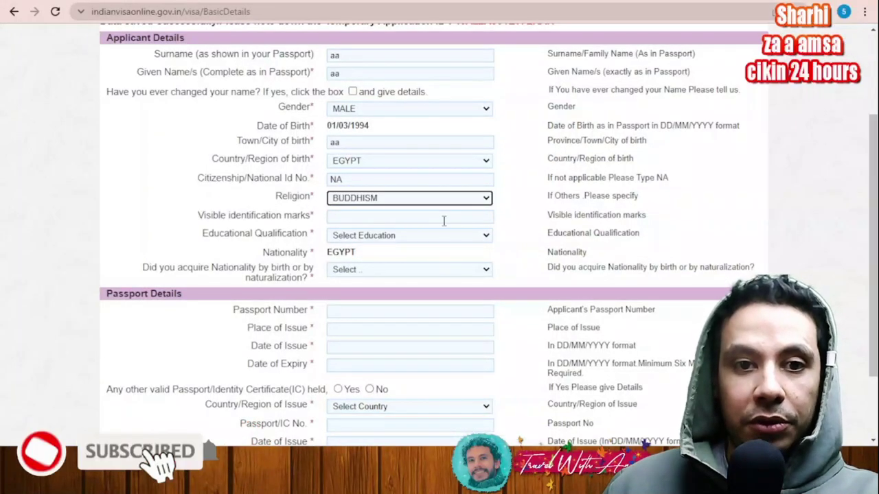
{"action": "left_click", "coordinate": [395, 217]}
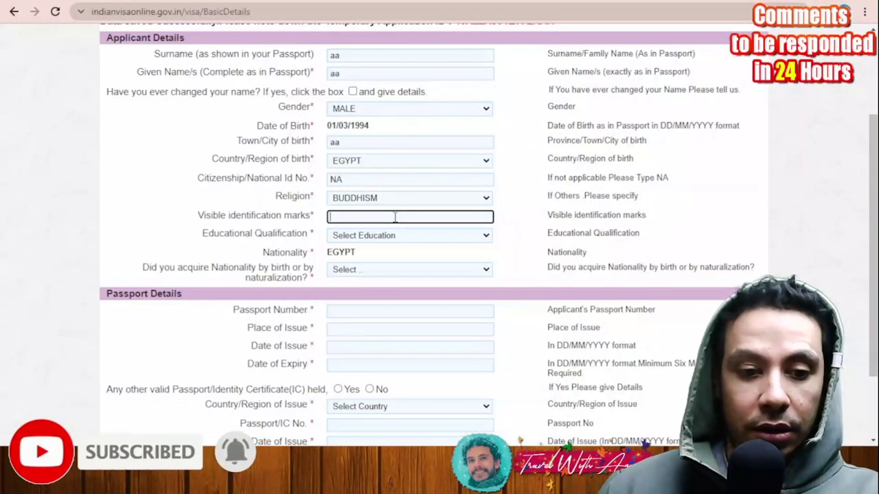
{"action": "type", "text": "care"}
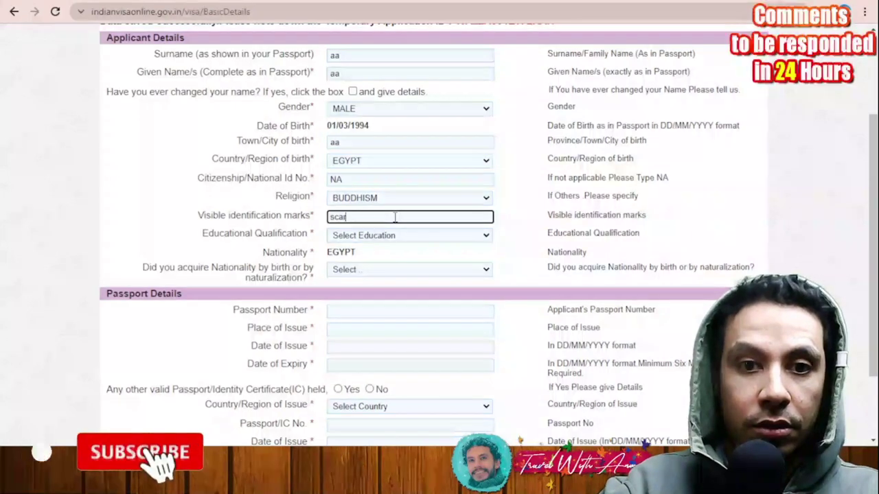
{"action": "key", "text": "BackSpace"}
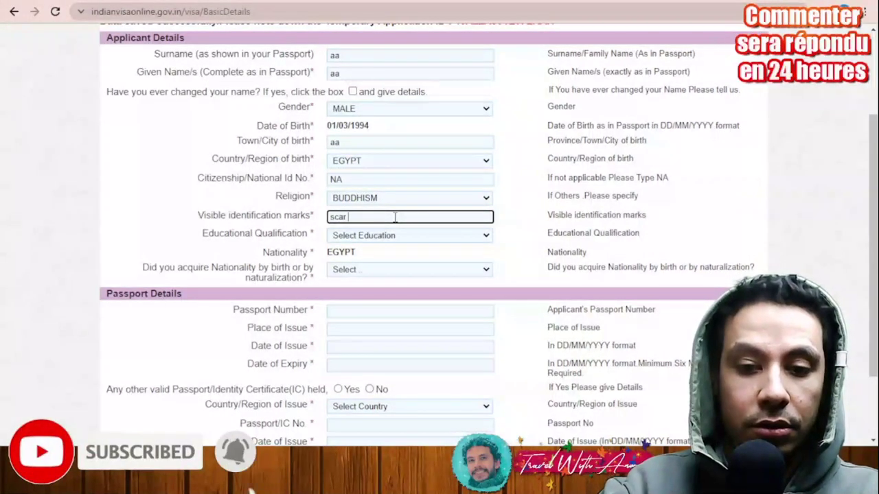
{"action": "type", "text": "over face"}
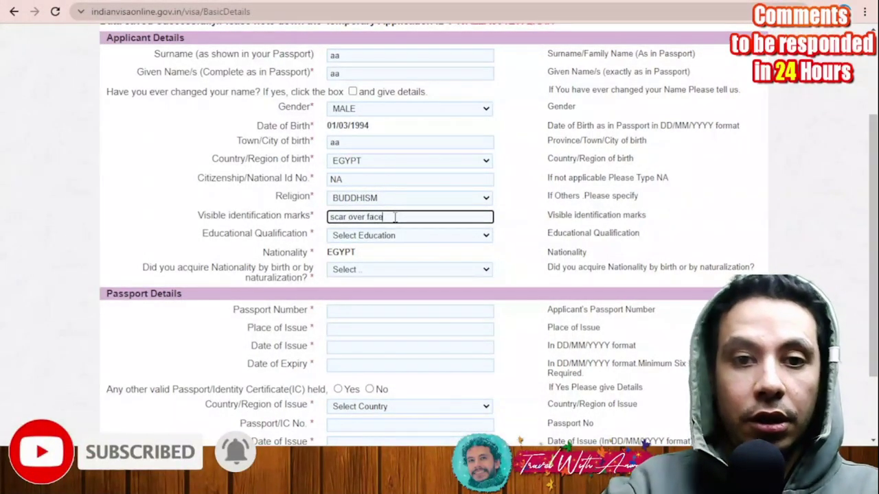
Step: Set educational qualification to POST GRADUATE and nationality acquired By Birth
{"action": "left_click", "coordinate": [387, 235]}
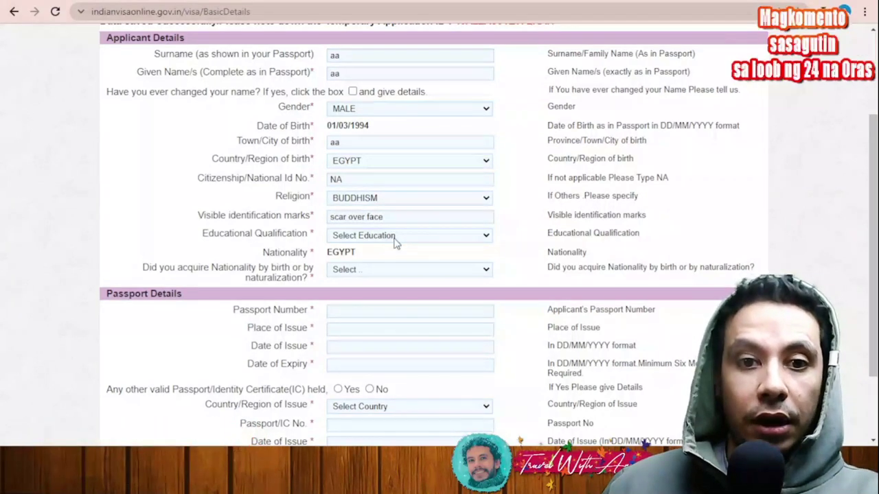
{"action": "left_click", "coordinate": [420, 341]}
{"action": "scroll", "coordinate": [165, 259], "scroll_direction": "down", "scroll_amount": 1}
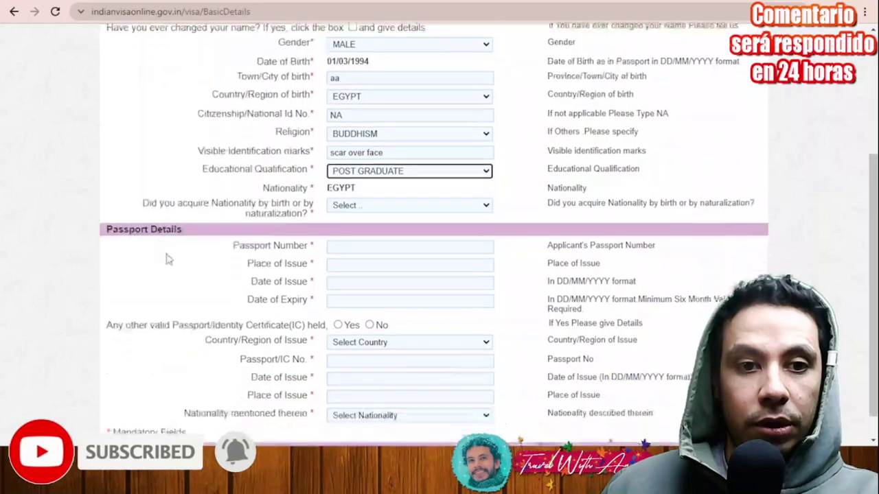
{"action": "scroll", "coordinate": [143, 163], "scroll_direction": "down", "scroll_amount": 1}
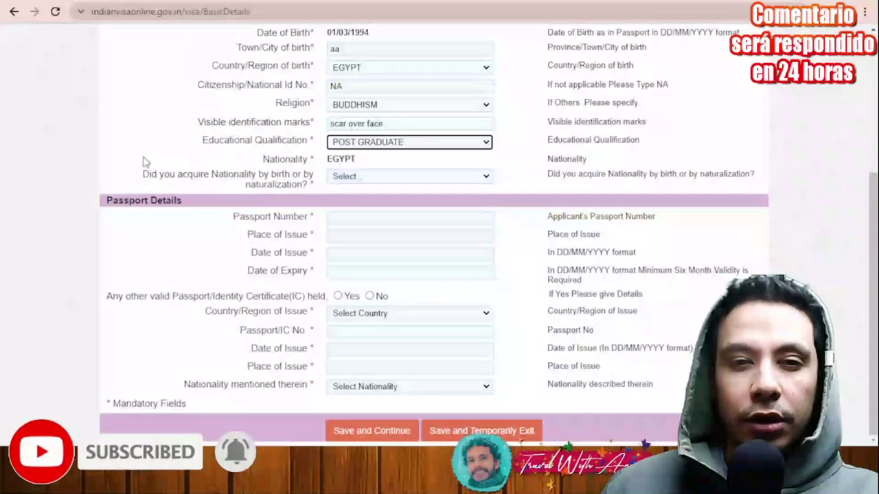
{"action": "left_click", "coordinate": [379, 177]}
{"action": "left_click", "coordinate": [378, 200]}
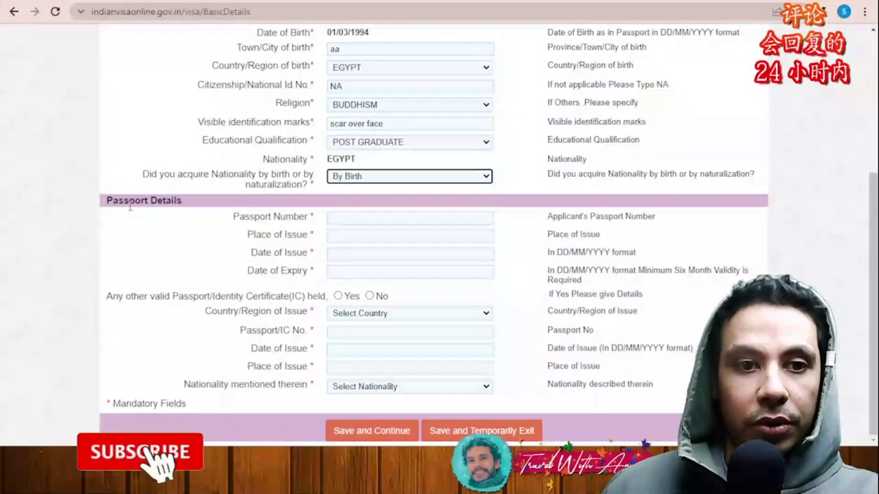
Step: Enter the passport number and place of issue, issued 01/03/2022, expiring 01/03/2027
{"action": "left_click", "coordinate": [359, 219]}
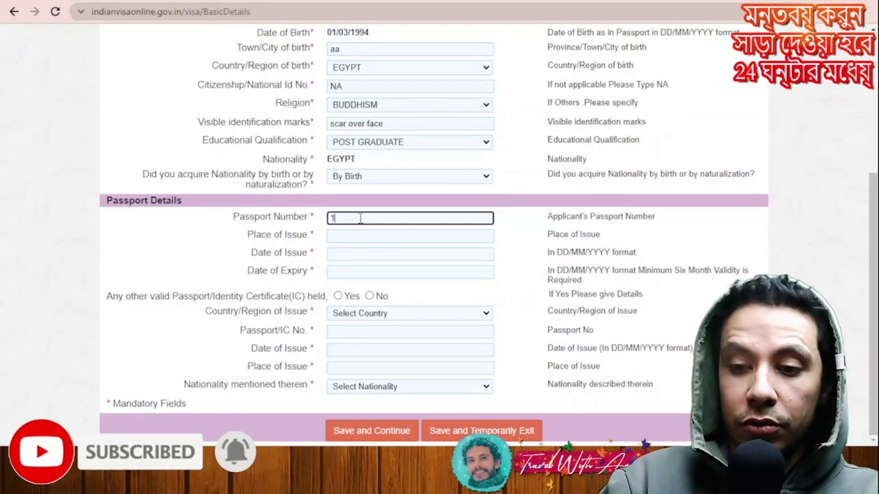
{"action": "type", "text": "12345"}
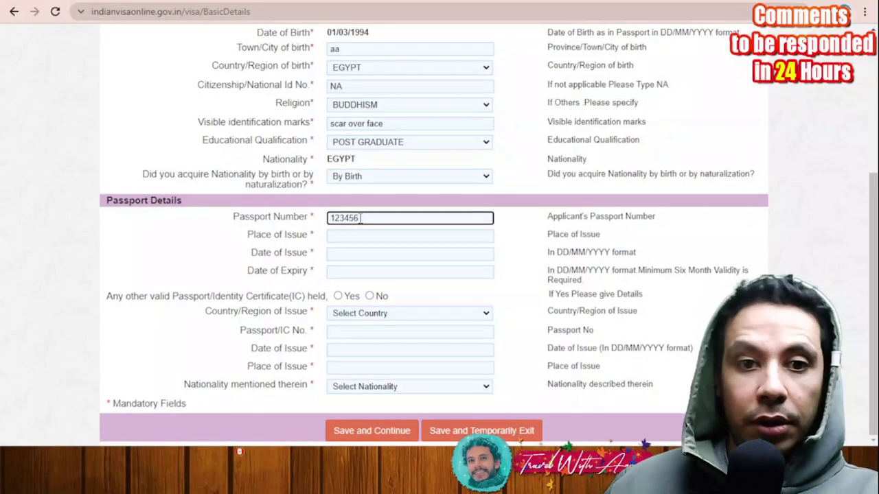
{"action": "type", "text": "6"}
{"action": "left_click", "coordinate": [364, 236]}
{"action": "type", "text": "aa"}
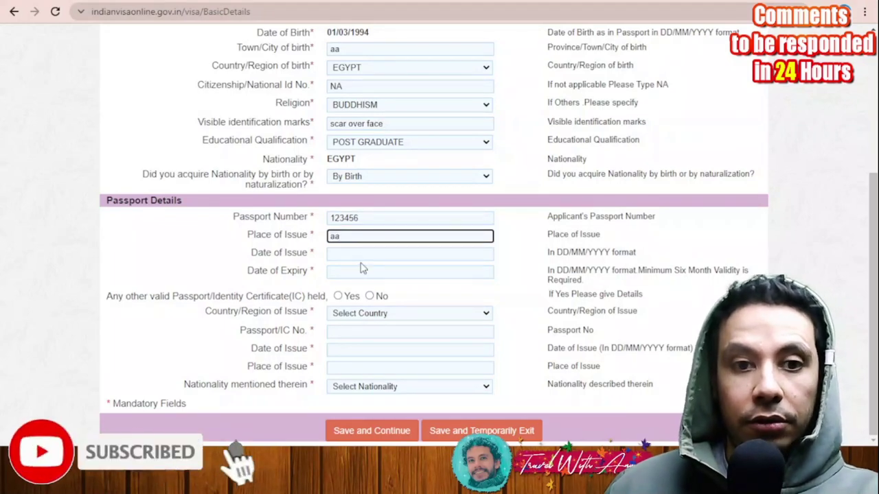
{"action": "left_click", "coordinate": [361, 255]}
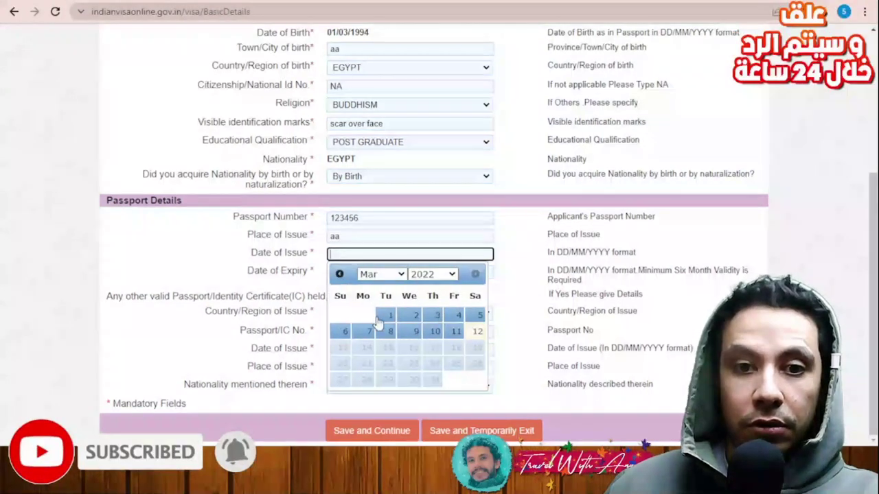
{"action": "left_click", "coordinate": [386, 321]}
{"action": "left_click", "coordinate": [402, 270]}
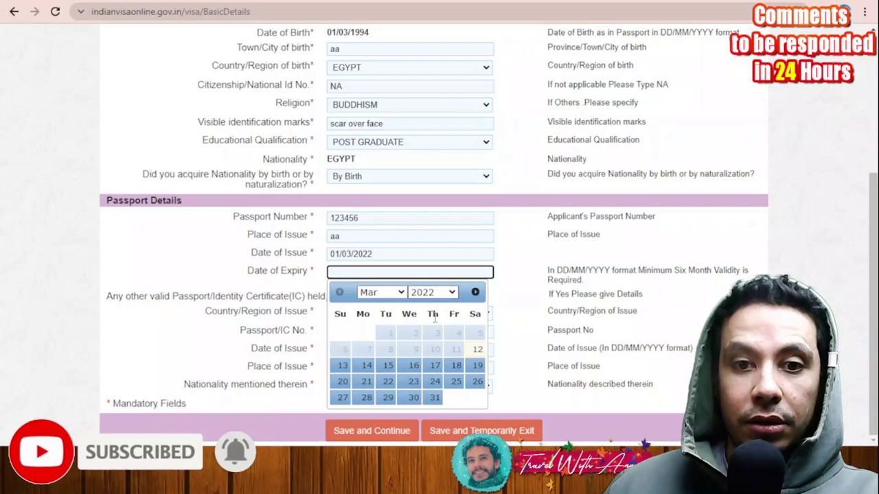
{"action": "left_click", "coordinate": [450, 297]}
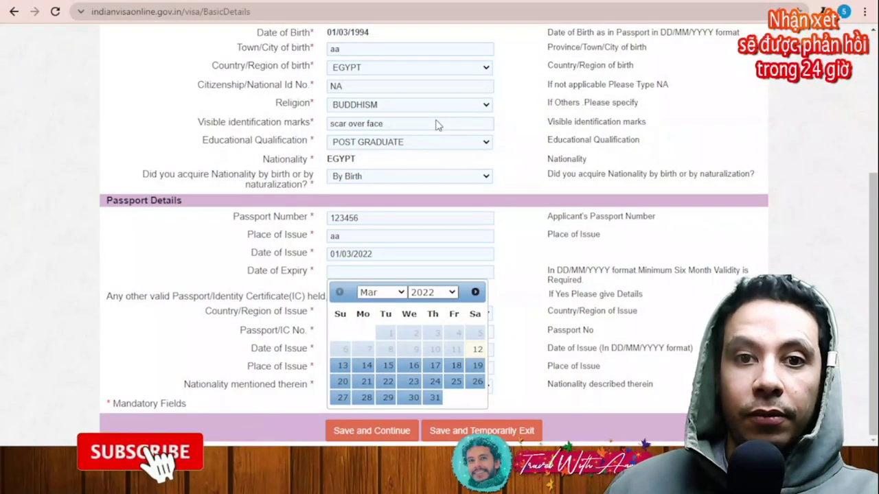
{"action": "left_click", "coordinate": [435, 127]}
{"action": "left_click", "coordinate": [364, 334]}
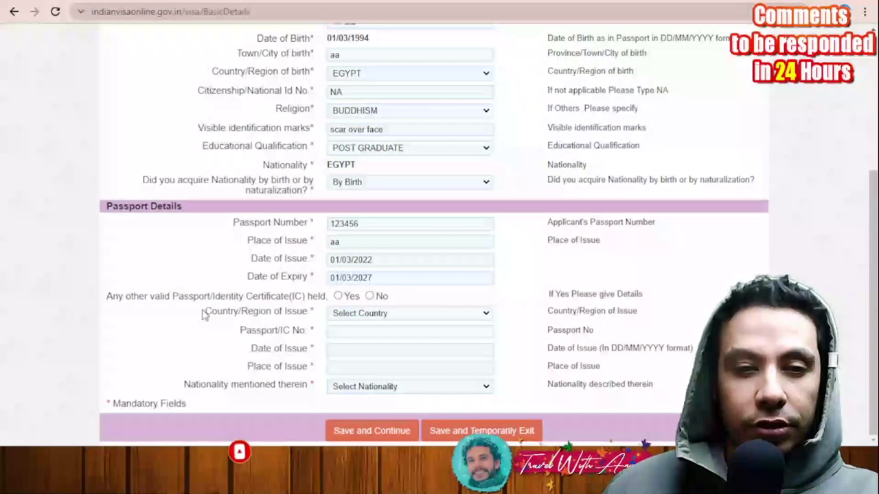
Step: Declare no other passport held and save the applicant details
{"action": "left_click", "coordinate": [338, 295]}
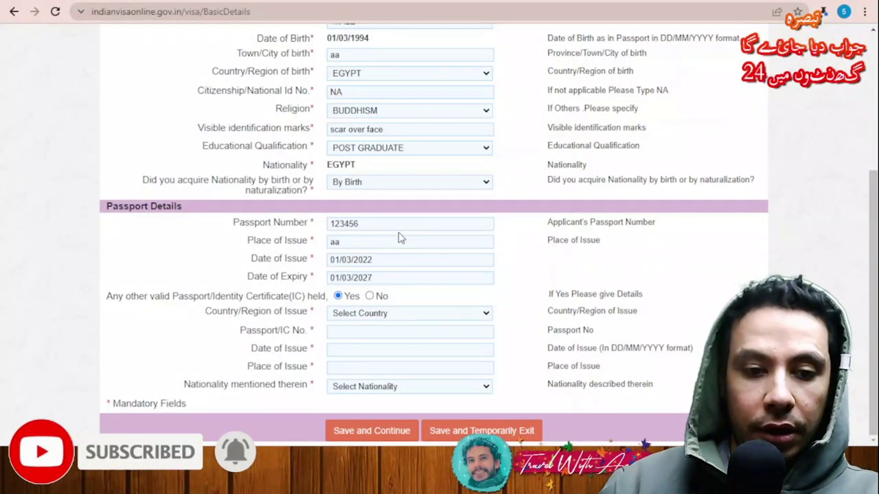
{"action": "type", "text": "eg"}
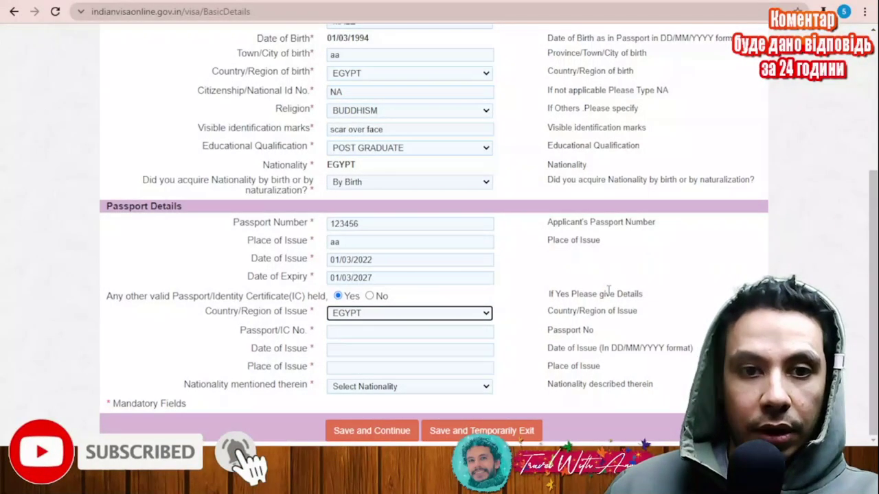
{"action": "left_click", "coordinate": [369, 296]}
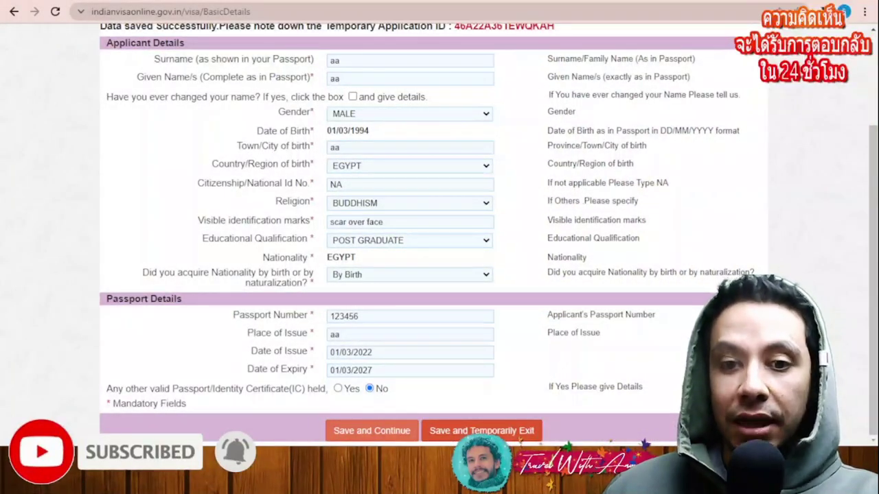
{"action": "left_click", "coordinate": [386, 437]}
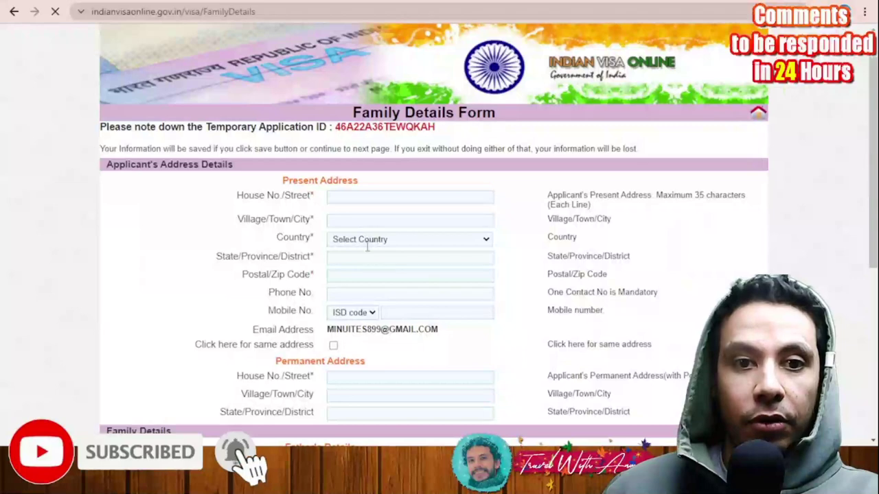
Step: Fill in the present house, village, country EGYPT, state and postal code
{"action": "left_click", "coordinate": [348, 197]}
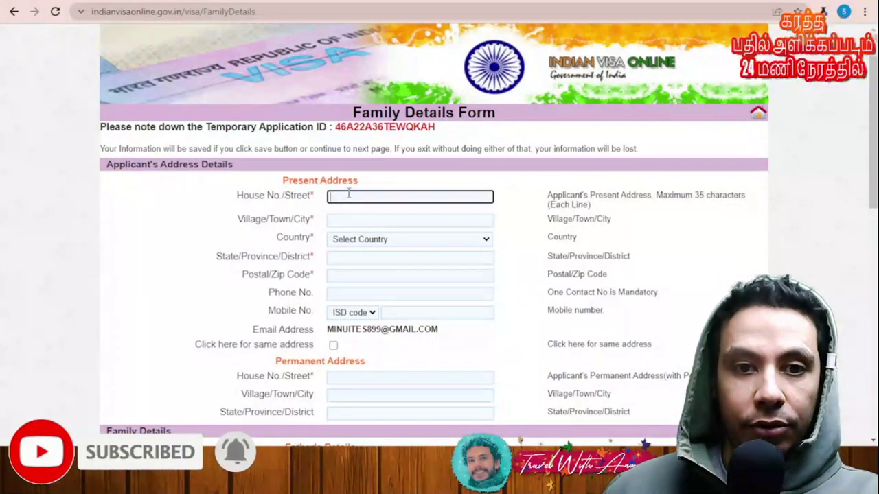
{"action": "type", "text": "aa"}
{"action": "left_click", "coordinate": [354, 220]}
{"action": "type", "text": "aa"}
{"action": "key", "text": "Tab"}
{"action": "key", "text": "e"}
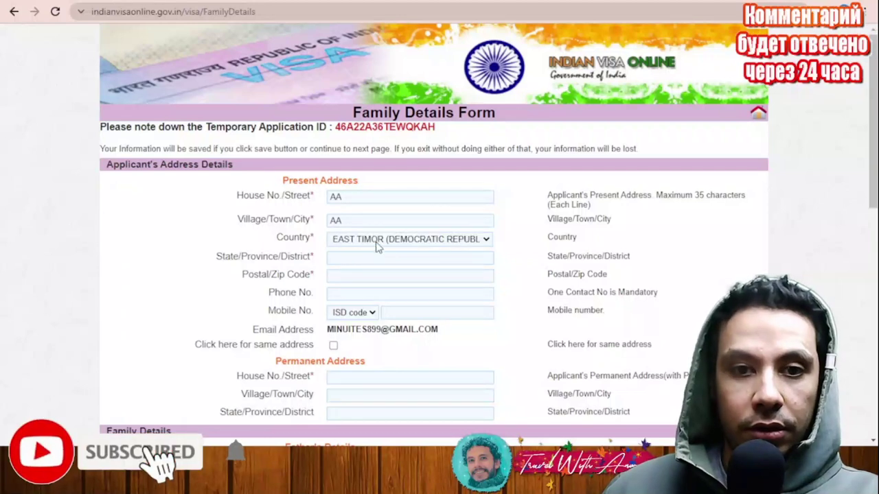
{"action": "key", "text": "c"}
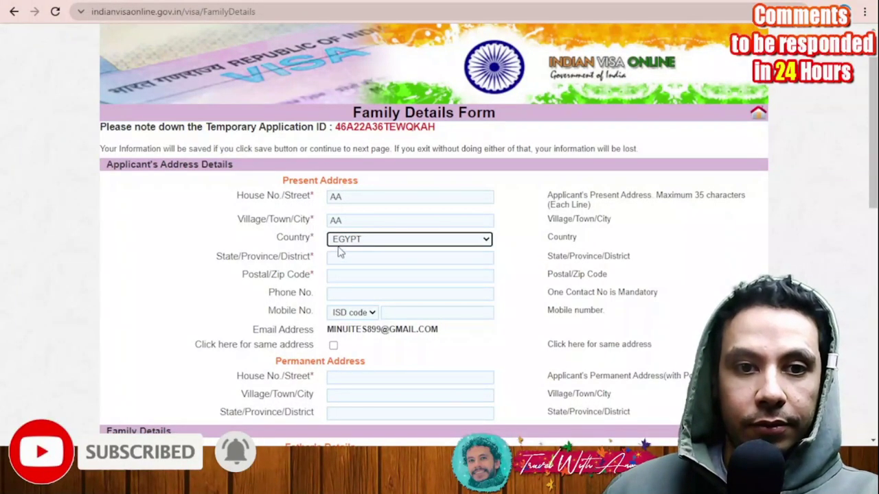
{"action": "left_click", "coordinate": [338, 259]}
{"action": "type", "text": "aa"}
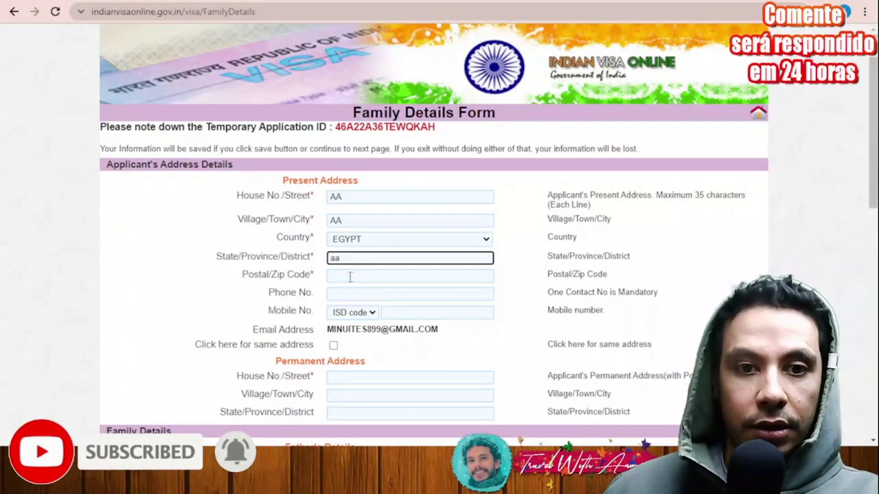
{"action": "key", "text": "Tab"}
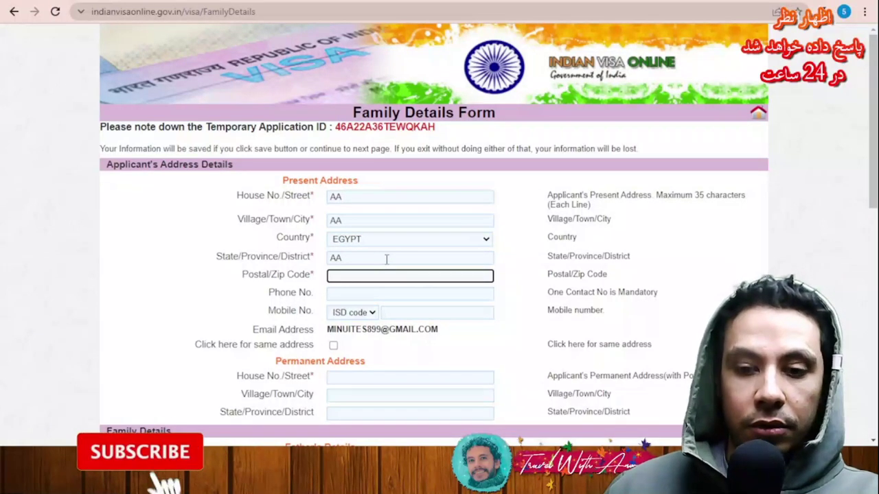
{"action": "type", "text": "123456"}
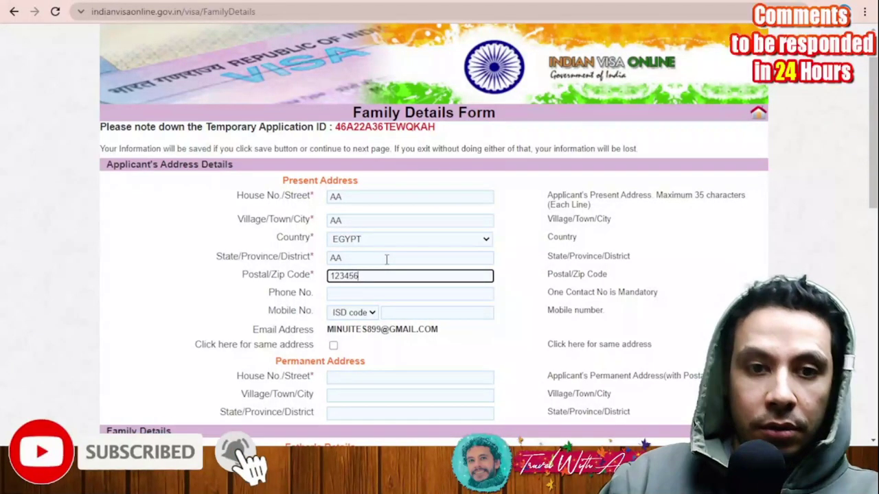
Step: Copy the present address into the permanent address with the same-address tick box
{"action": "scroll", "coordinate": [371, 299], "scroll_direction": "down", "scroll_amount": 1}
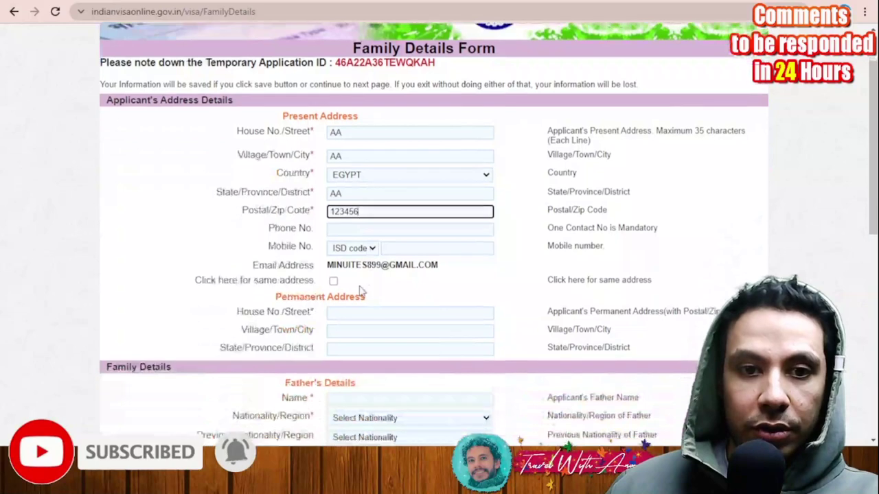
{"action": "scroll", "coordinate": [173, 267], "scroll_direction": "down", "scroll_amount": 1}
{"action": "left_click", "coordinate": [333, 216]}
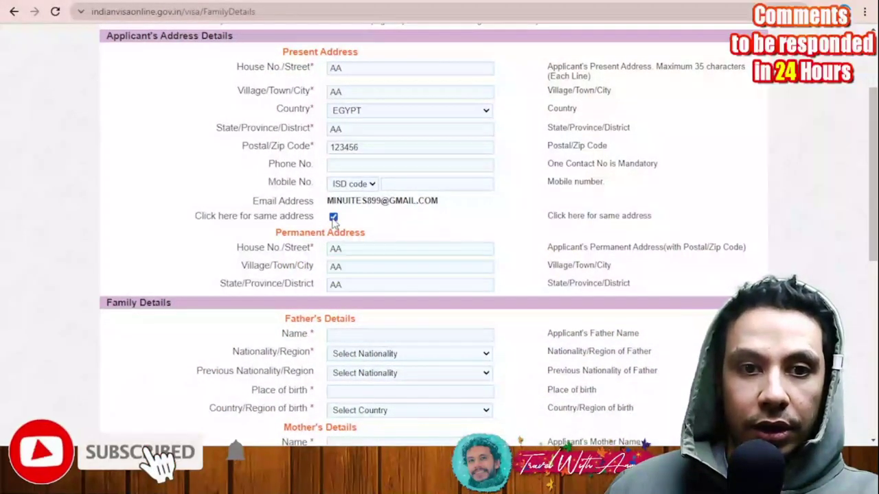
{"action": "scroll", "coordinate": [134, 231], "scroll_direction": "down", "scroll_amount": 2}
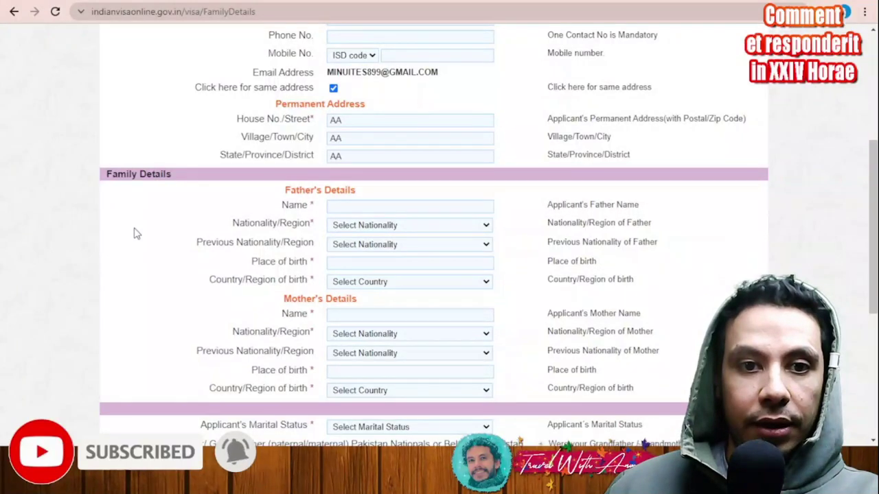
Step: Enter the father's name and pick East Timor as his nationality
{"action": "left_click", "coordinate": [379, 205]}
{"action": "type", "text": "aa"}
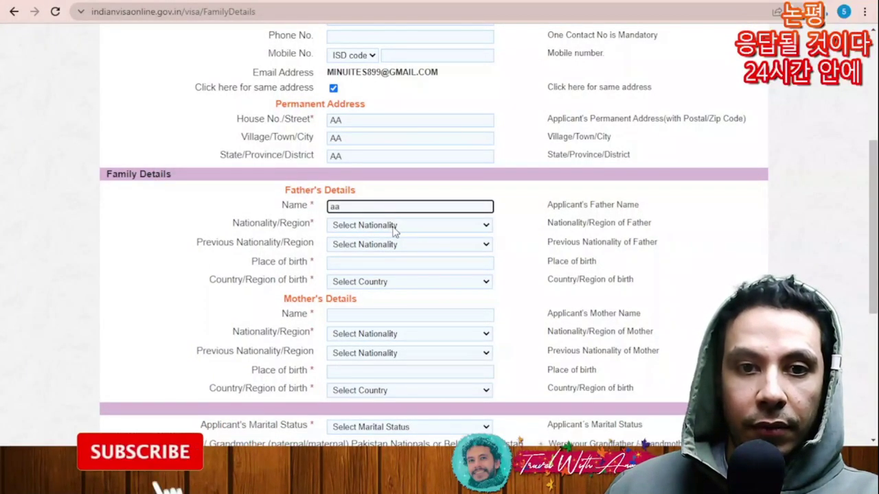
{"action": "left_click", "coordinate": [392, 227]}
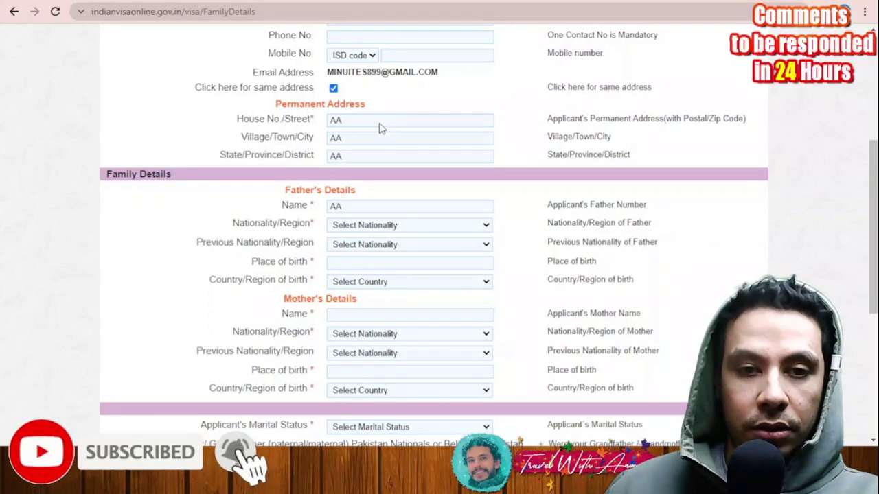
{"action": "key", "text": "e"}
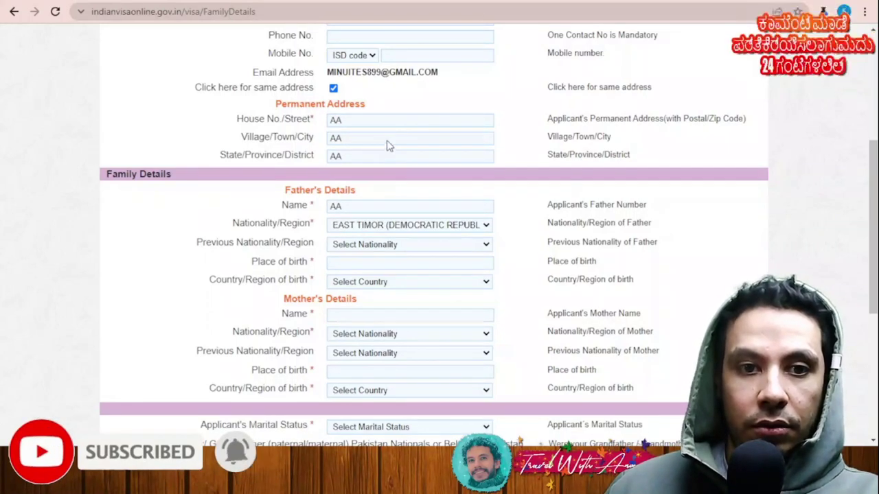
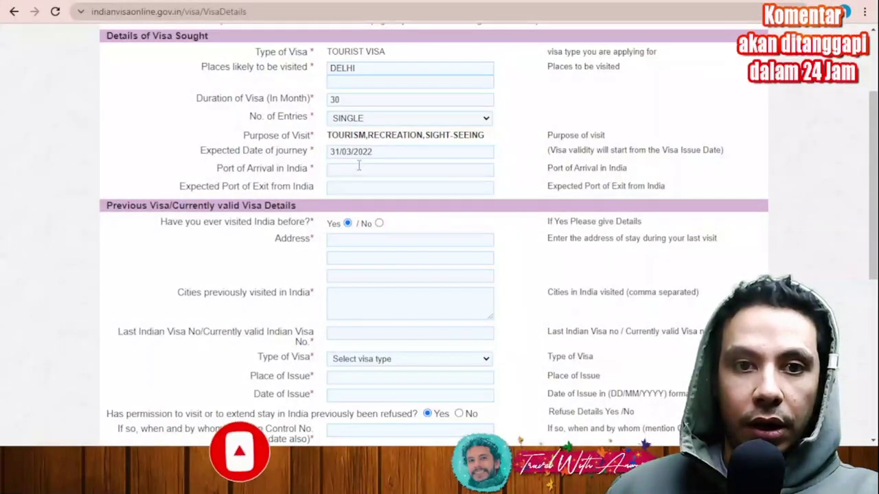
Step: Enter AGI airport as the port of arrival and copy it into the expected port of exit
{"action": "left_click", "coordinate": [363, 169]}
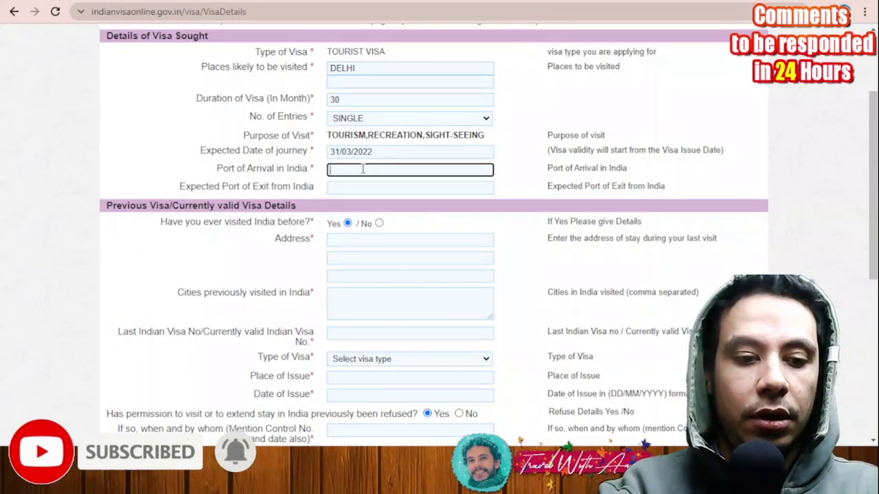
{"action": "type", "text": "AGI"}
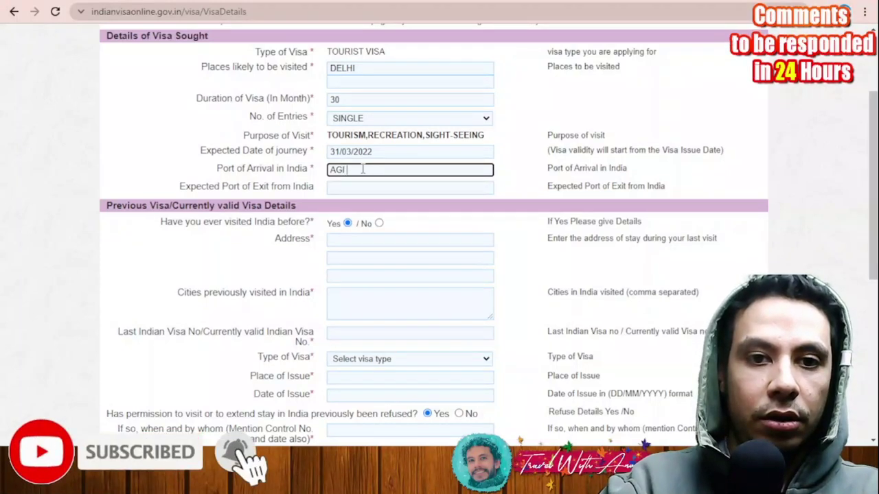
{"action": "type", "text": " airport"}
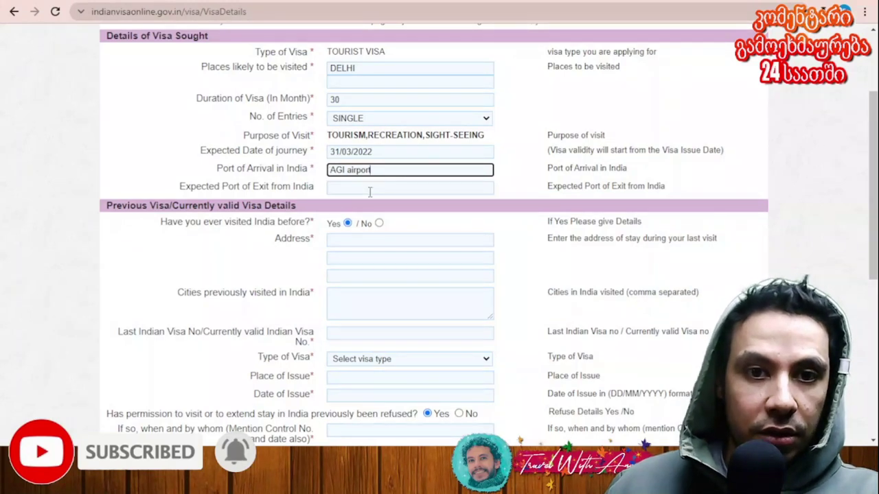
{"action": "triple_click", "coordinate": [360, 169]}
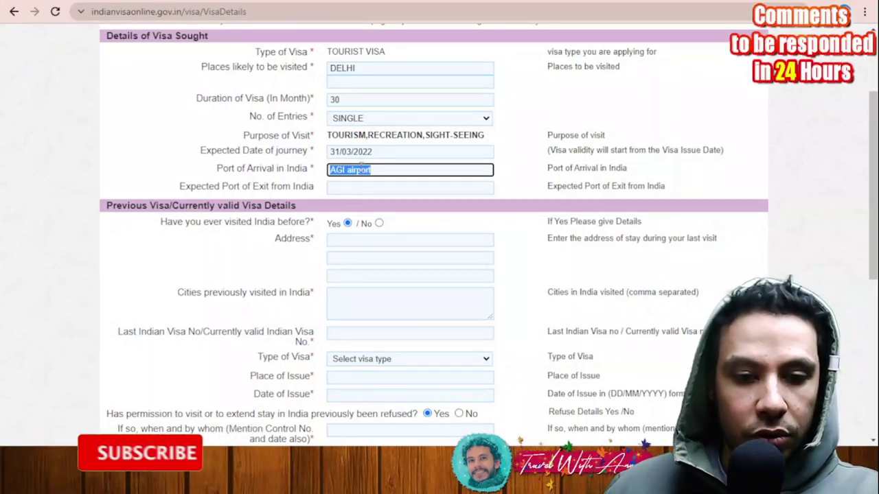
{"action": "key", "text": "ctrl+c"}
{"action": "key", "text": "Tab"}
{"action": "key", "text": "ctrl+v"}
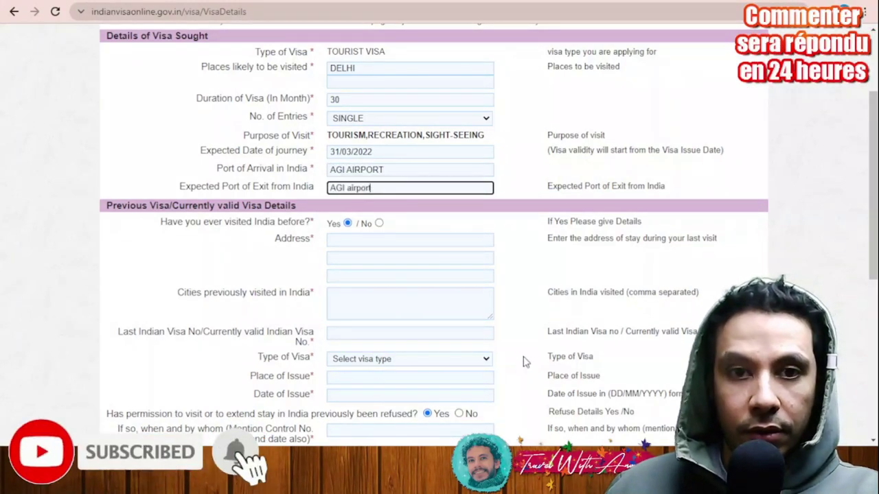
{"action": "key", "text": "Tab"}
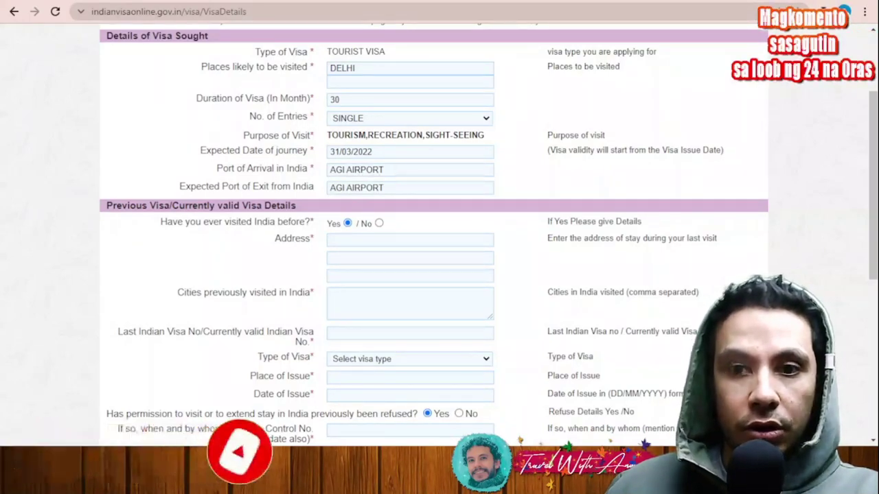
{"action": "key", "text": "shift+Tab"}
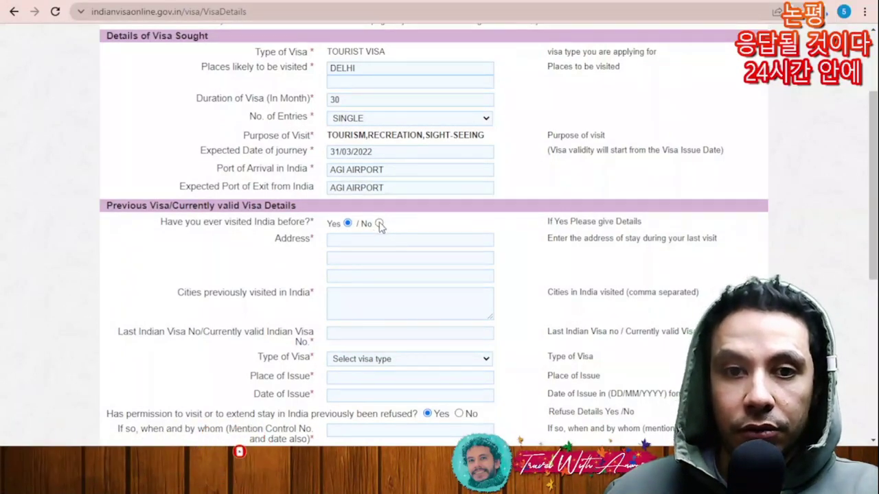
Step: Answer No to the previous India visit, visa refusal and SAARC visit questions, leaving countries visited empty
{"action": "left_click", "coordinate": [379, 223]}
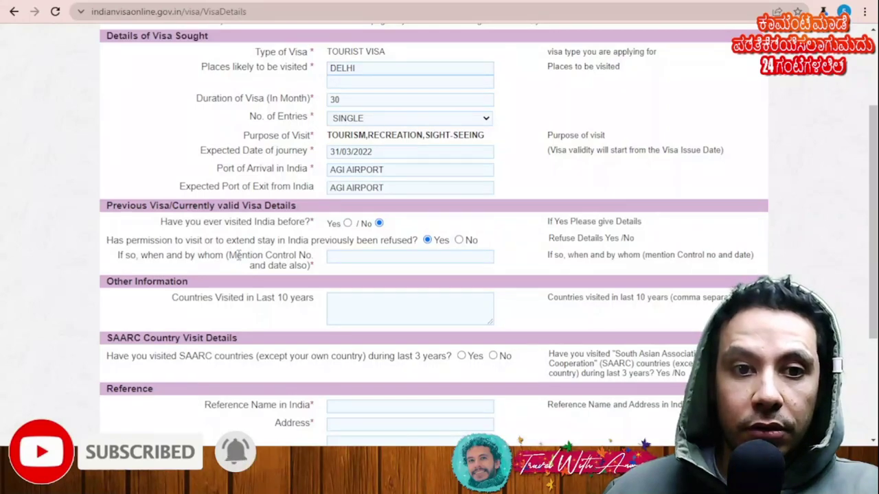
{"action": "left_click", "coordinate": [458, 240]}
{"action": "scroll", "coordinate": [558, 254], "scroll_direction": "down", "scroll_amount": 1}
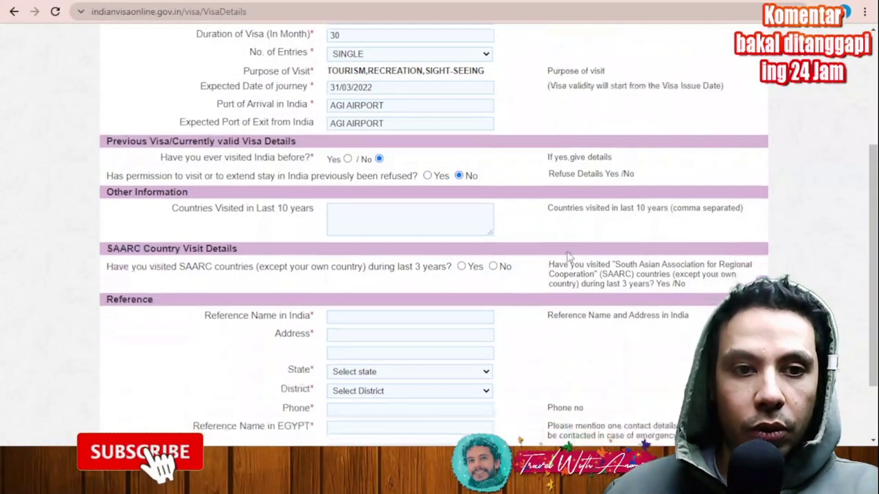
{"action": "left_click", "coordinate": [392, 224]}
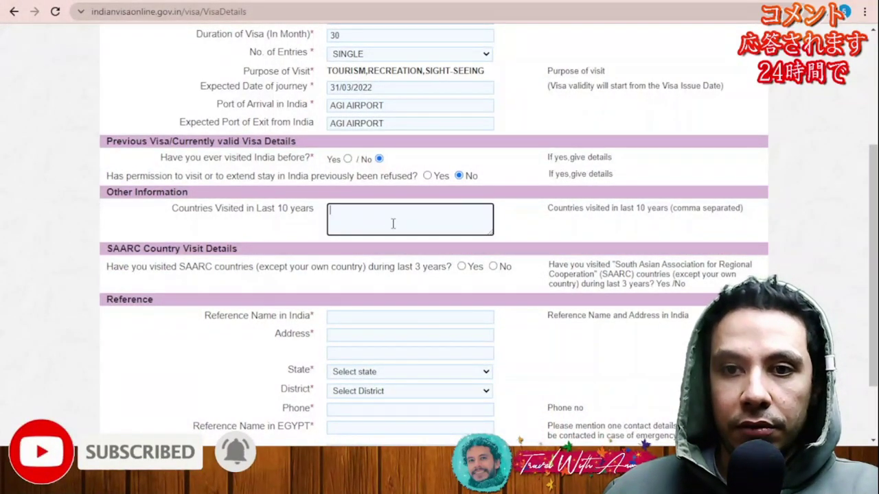
{"action": "left_click", "coordinate": [508, 261]}
{"action": "scroll", "coordinate": [405, 217], "scroll_direction": "down", "scroll_amount": 2}
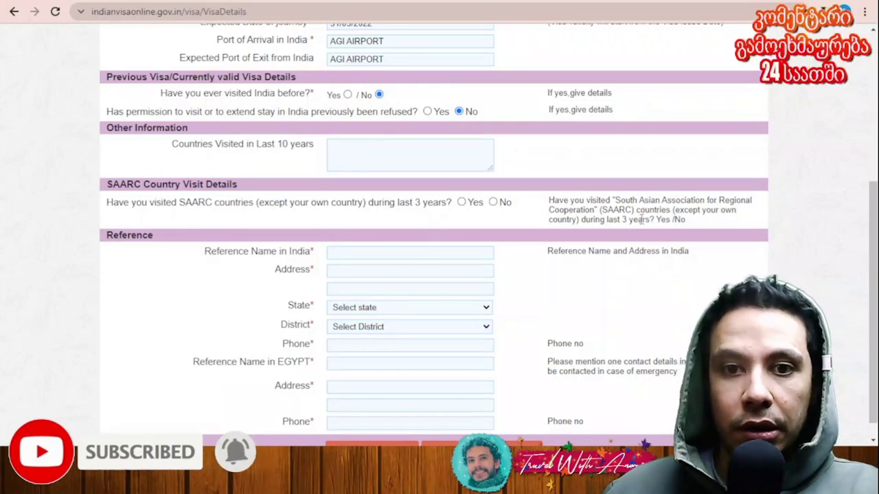
{"action": "left_click", "coordinate": [493, 203]}
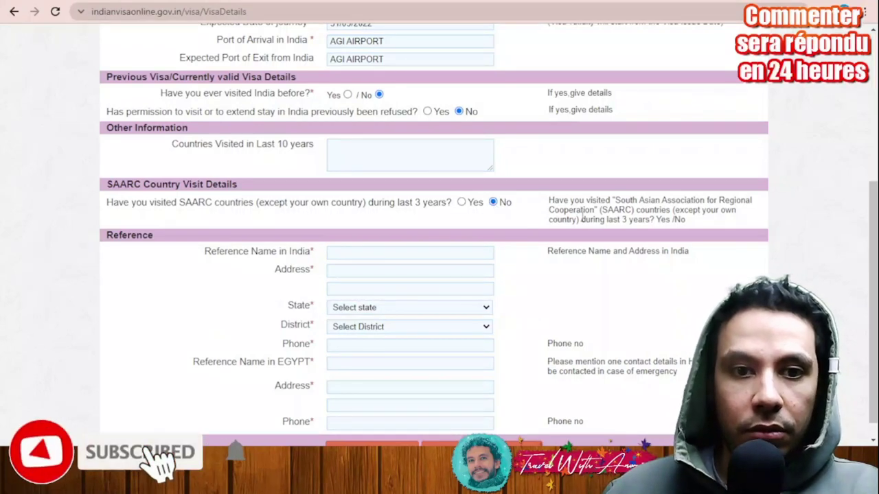
{"action": "scroll", "coordinate": [549, 213], "scroll_direction": "down", "scroll_amount": 1}
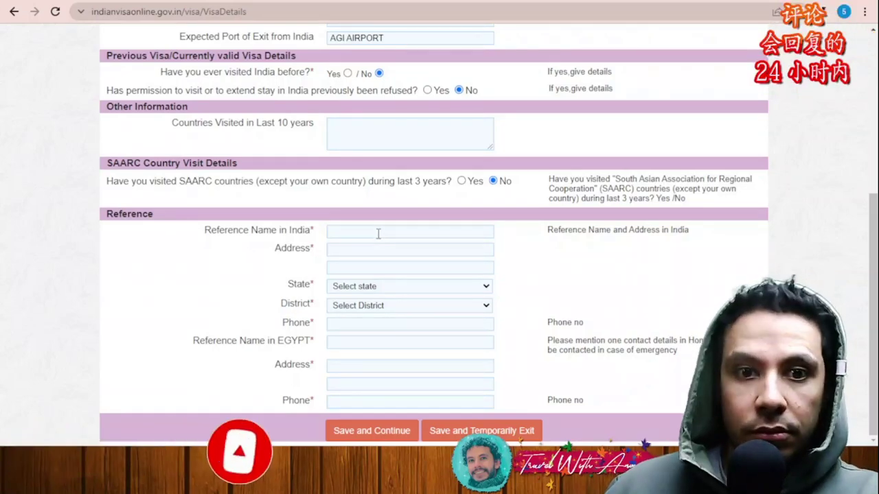
Step: Fill the India reference with a name, state DELHI, district NEW DELHI and a phone number
{"action": "left_click", "coordinate": [379, 232]}
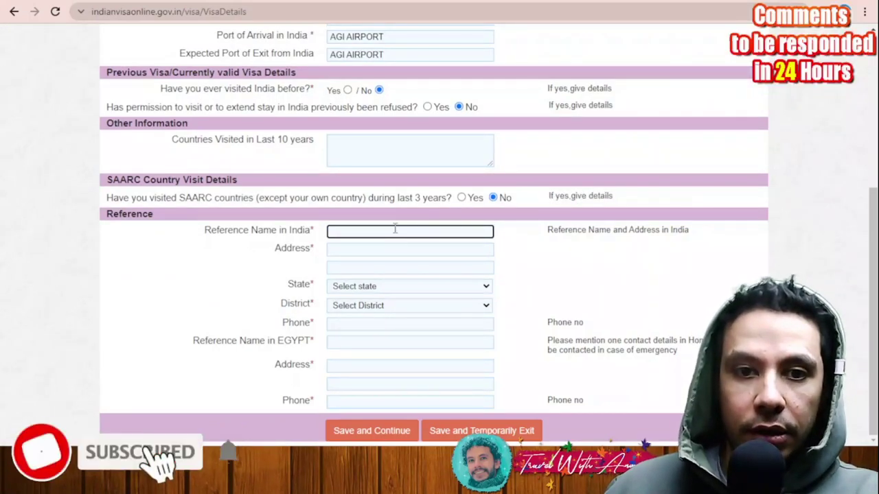
{"action": "type", "text": "AA"}
{"action": "left_click", "coordinate": [375, 250]}
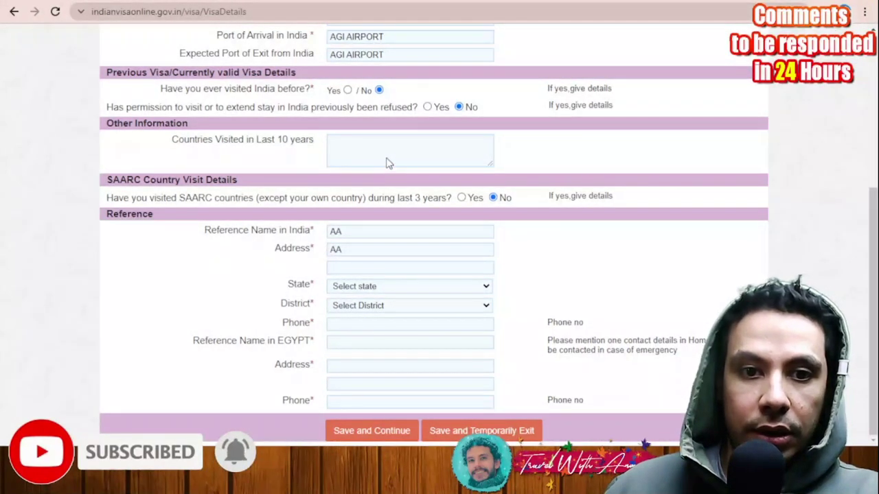
{"action": "left_click", "coordinate": [364, 286]}
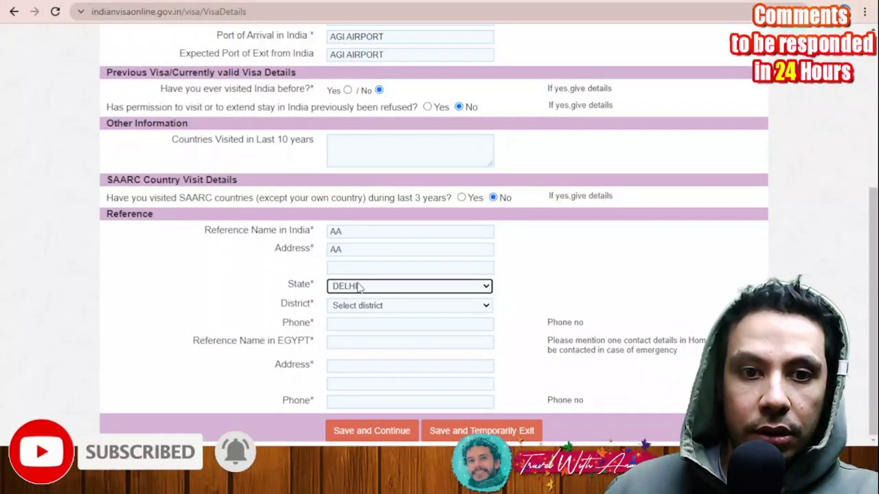
{"action": "left_click", "coordinate": [405, 341]}
{"action": "left_click", "coordinate": [375, 324]}
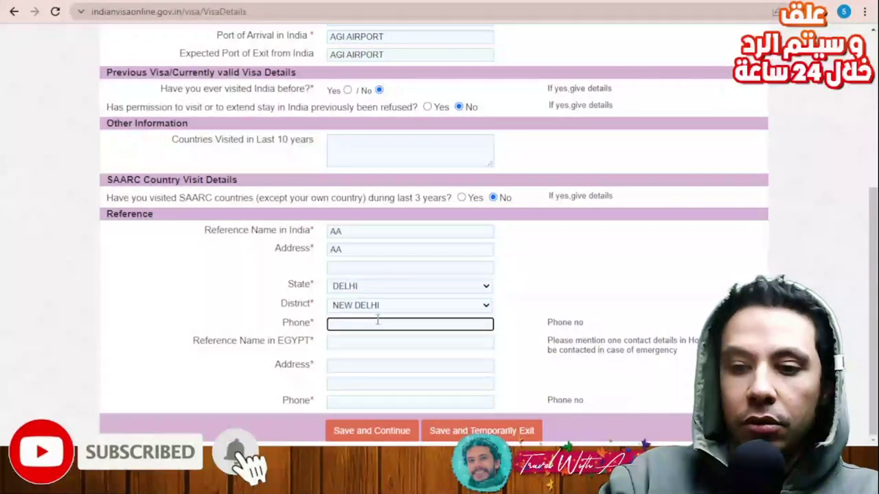
{"action": "type", "text": "123456789"}
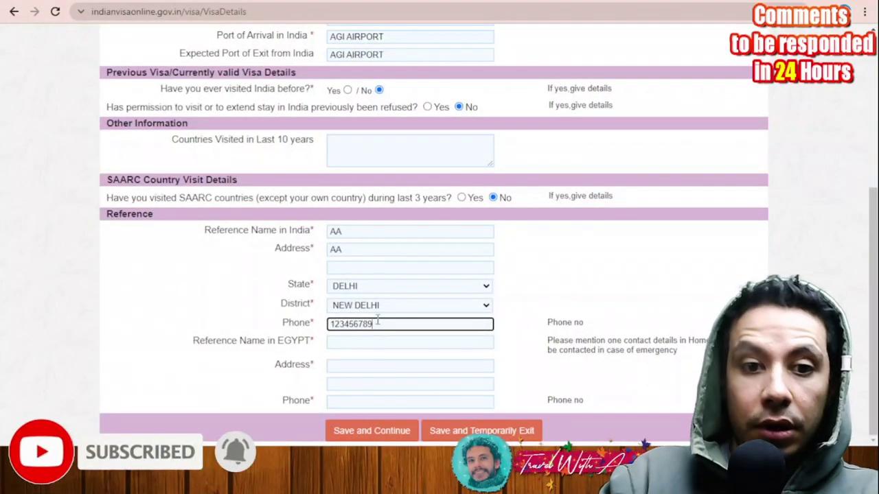
Step: Fill the Egypt reference's name, address and phone number, then save and continue
{"action": "left_click", "coordinate": [388, 341]}
{"action": "type", "text": "aa"}
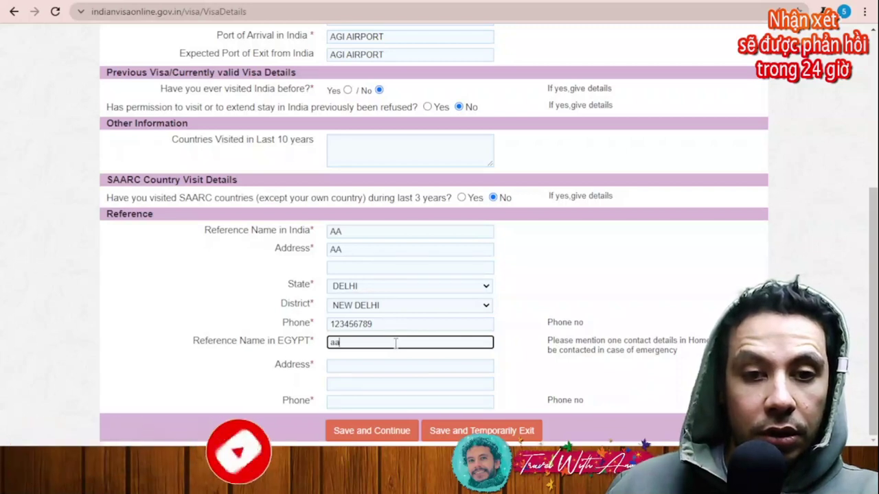
{"action": "left_click", "coordinate": [377, 366]}
{"action": "type", "text": "aa"}
{"action": "left_click", "coordinate": [374, 402]}
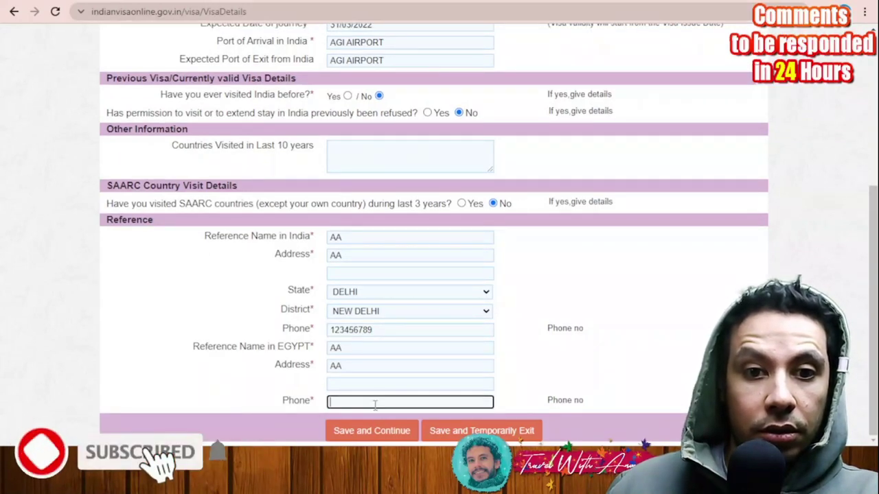
{"action": "type", "text": "123456789"}
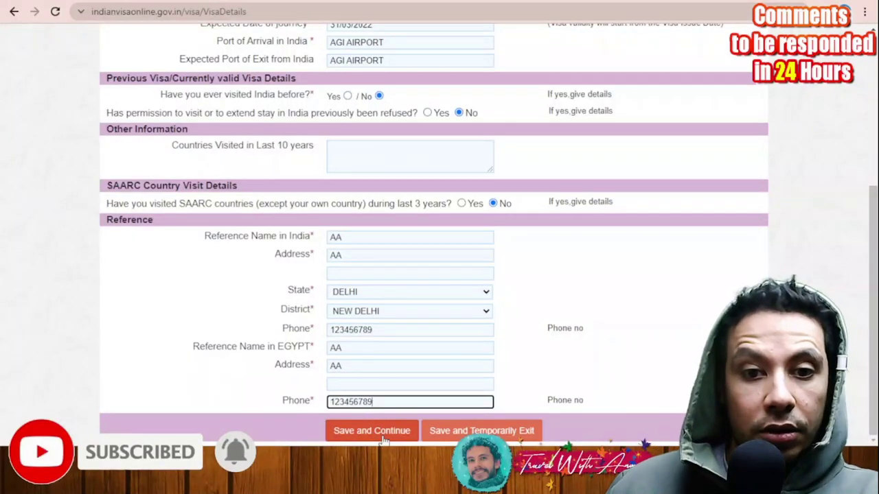
{"action": "left_click", "coordinate": [385, 434]}
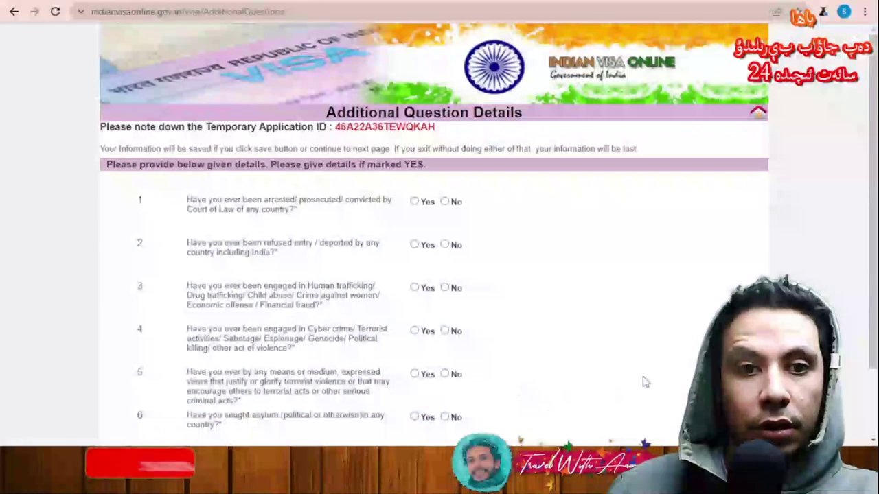
Step: Answer No to the arrest, refused entry, trafficking, cyber crime and asylum questions, accept the declaration, and save
{"action": "scroll", "coordinate": [618, 309], "scroll_direction": "down", "scroll_amount": 1}
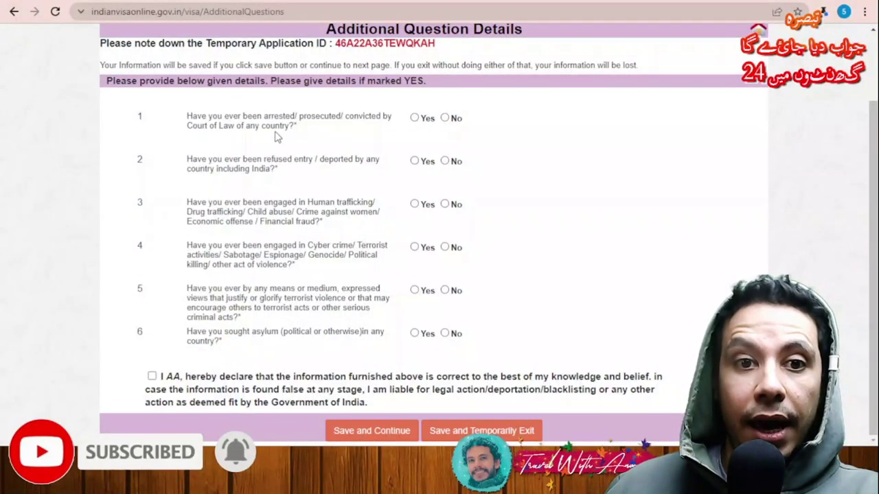
{"action": "left_click", "coordinate": [445, 118]}
{"action": "left_click", "coordinate": [445, 161]}
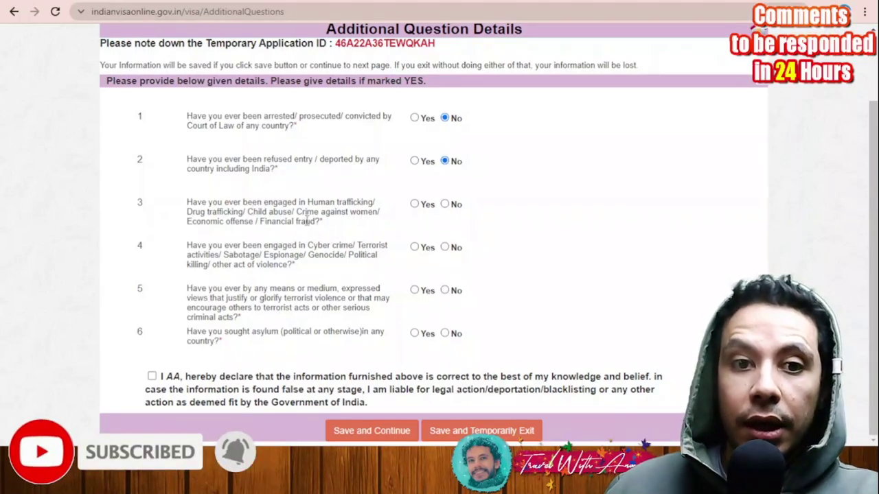
{"action": "left_click", "coordinate": [446, 205]}
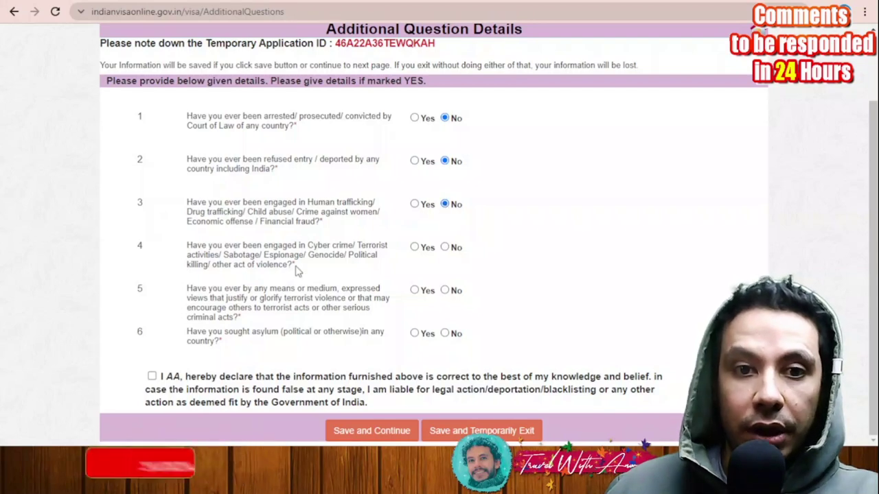
{"action": "left_click", "coordinate": [445, 247]}
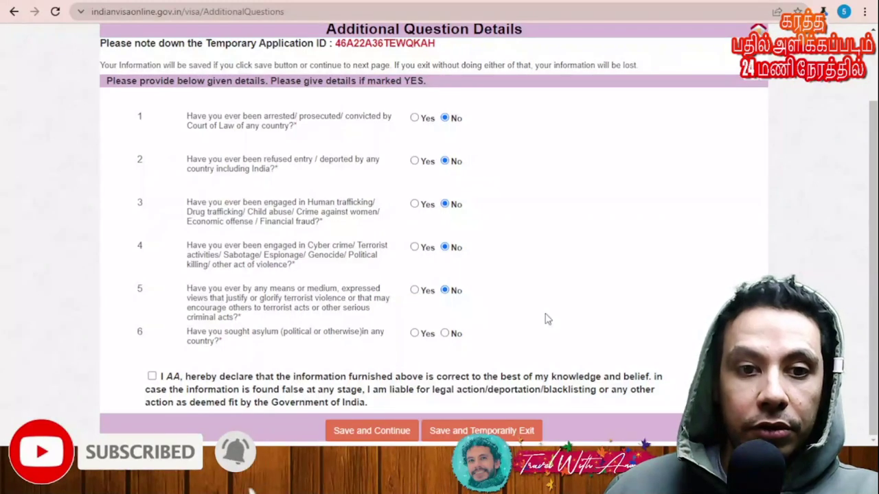
{"action": "left_click", "coordinate": [445, 334]}
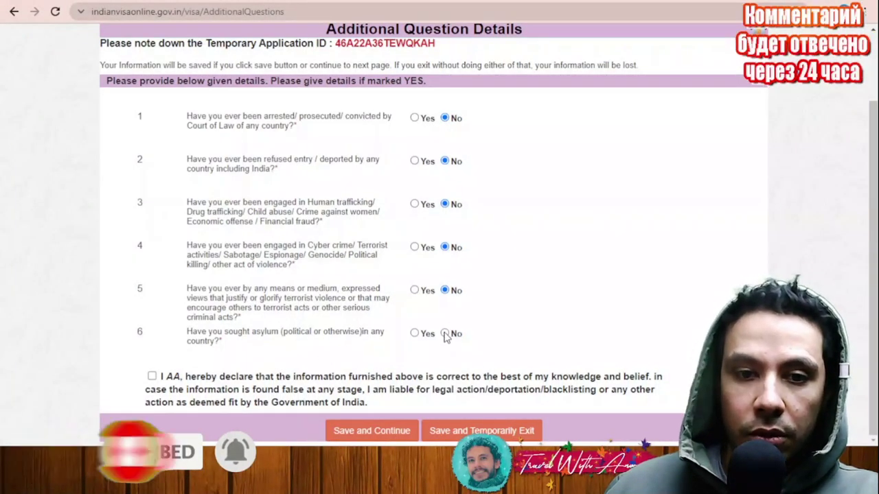
{"action": "left_click", "coordinate": [151, 377]}
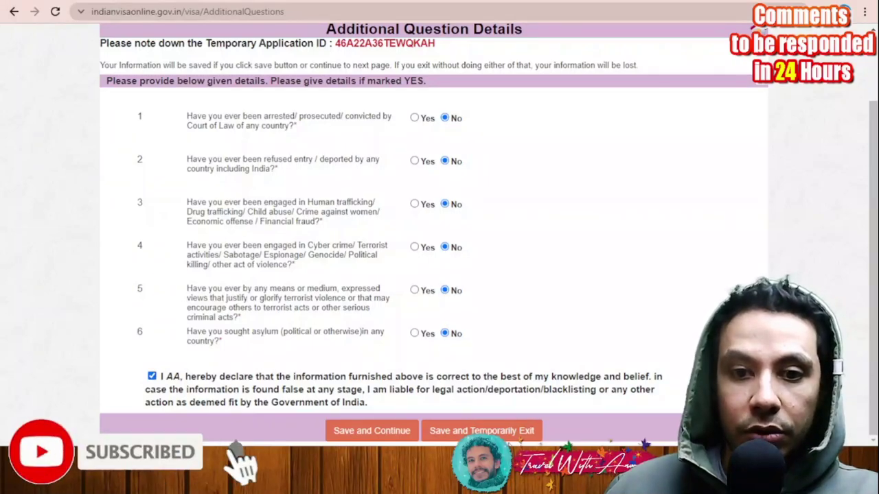
{"action": "left_click", "coordinate": [368, 431]}
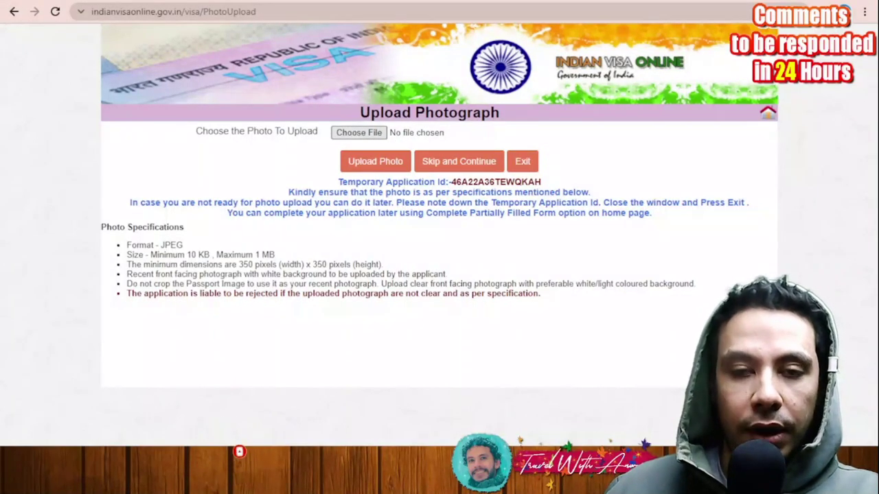
Step: Upload aass.jpg, crop it to the whole portrait, and save it to reach Confirm Details
{"action": "double_click", "coordinate": [417, 218]}
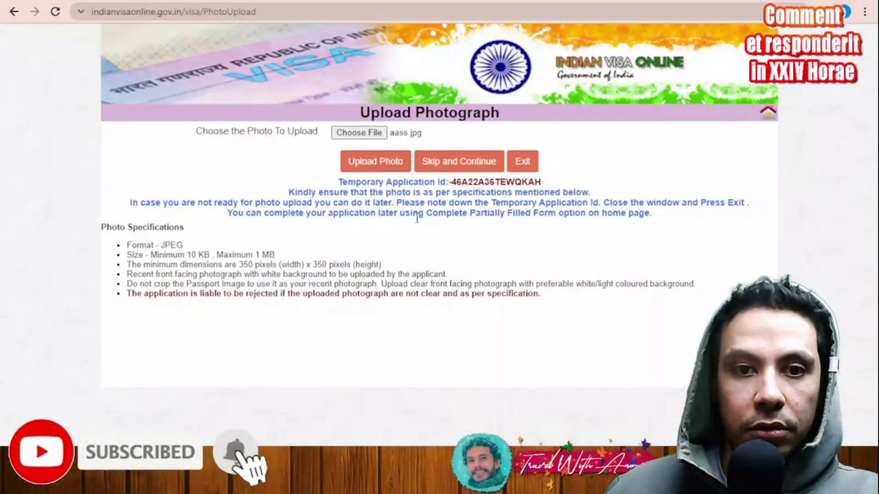
{"action": "left_click", "coordinate": [362, 165]}
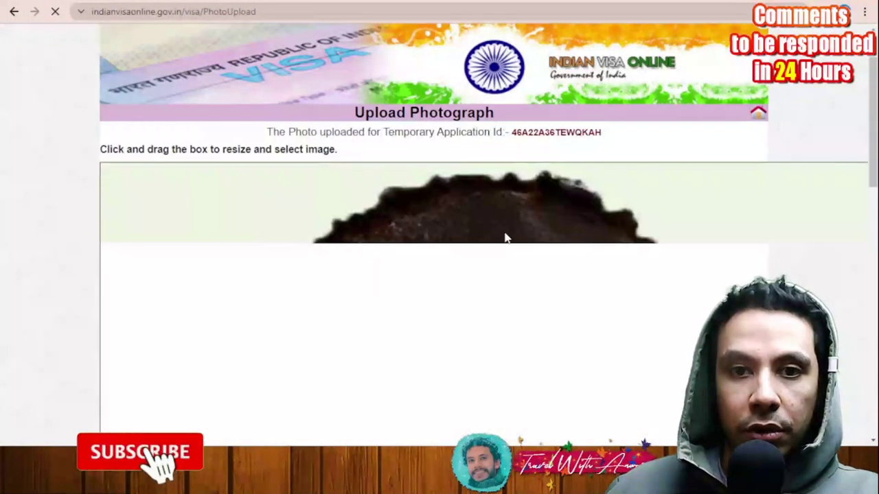
{"action": "scroll", "coordinate": [172, 199], "scroll_direction": "down", "scroll_amount": 1}
{"action": "left_click_drag", "start_coordinate": [192, 193], "coordinate": [420, 420]}
{"action": "scroll", "coordinate": [533, 281], "scroll_direction": "down", "scroll_amount": 1}
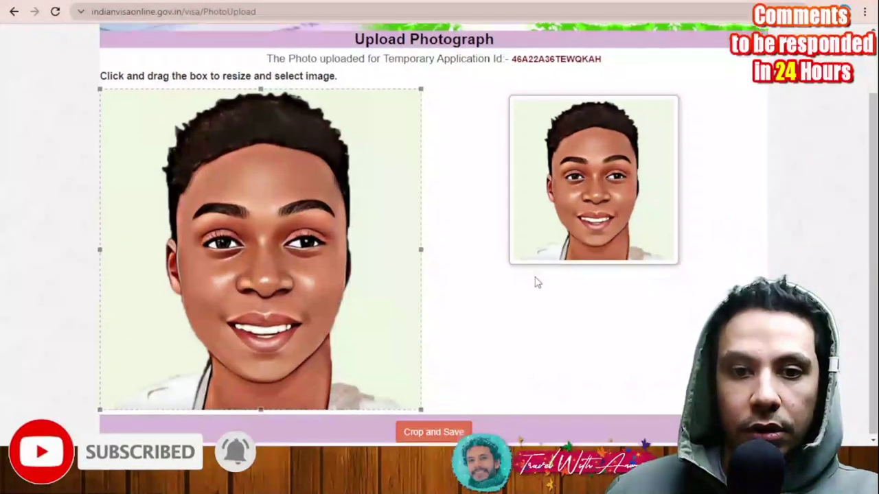
{"action": "left_click", "coordinate": [454, 431]}
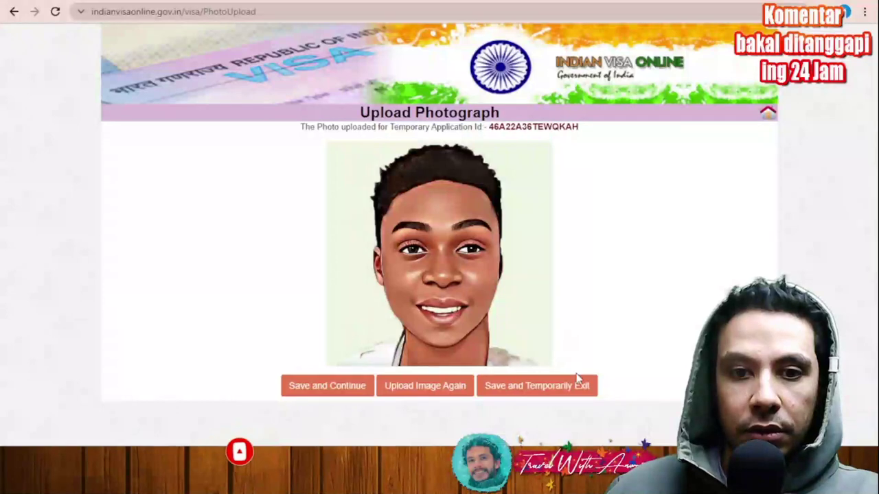
{"action": "left_click", "coordinate": [333, 389]}
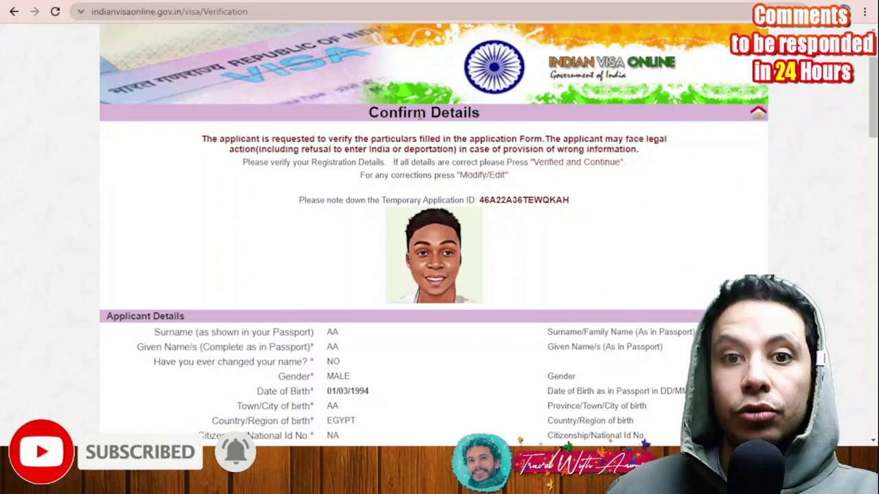
{"action": "scroll", "coordinate": [515, 130], "scroll_direction": "down", "scroll_amount": 2}
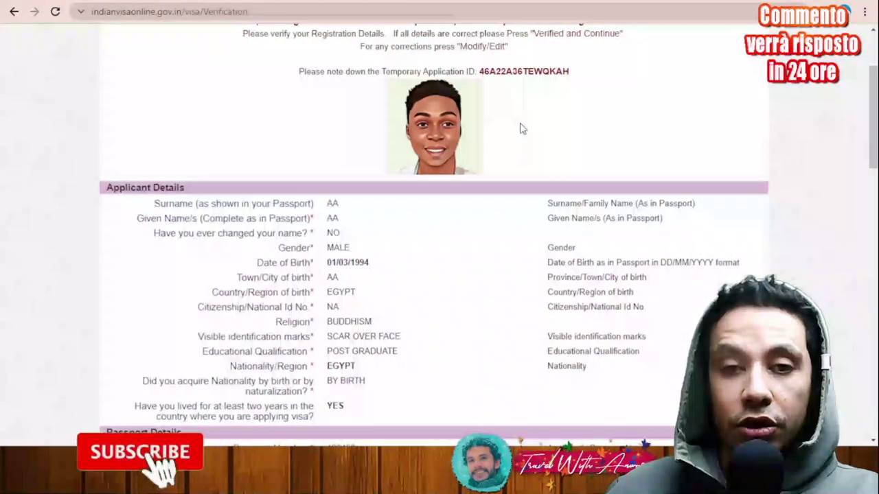
{"action": "scroll", "coordinate": [521, 128], "scroll_direction": "down", "scroll_amount": 5}
{"action": "scroll", "coordinate": [521, 128], "scroll_direction": "down", "scroll_amount": 7}
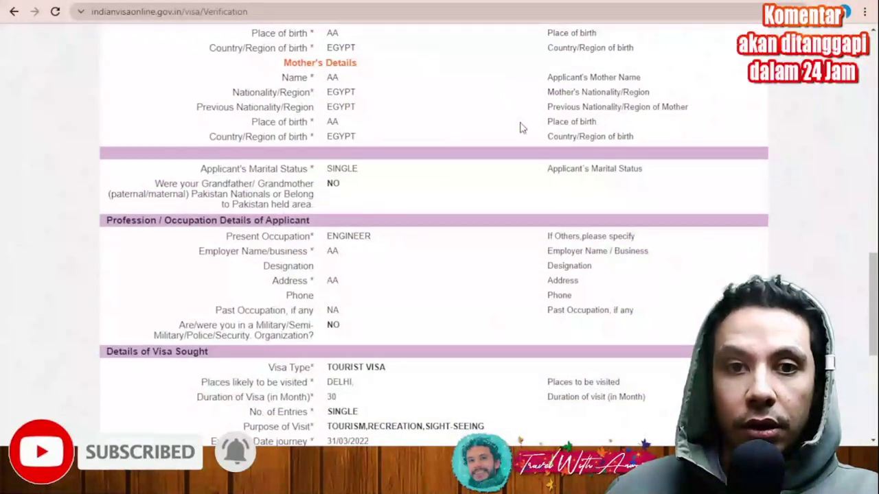
{"action": "scroll", "coordinate": [520, 128], "scroll_direction": "down", "scroll_amount": 5}
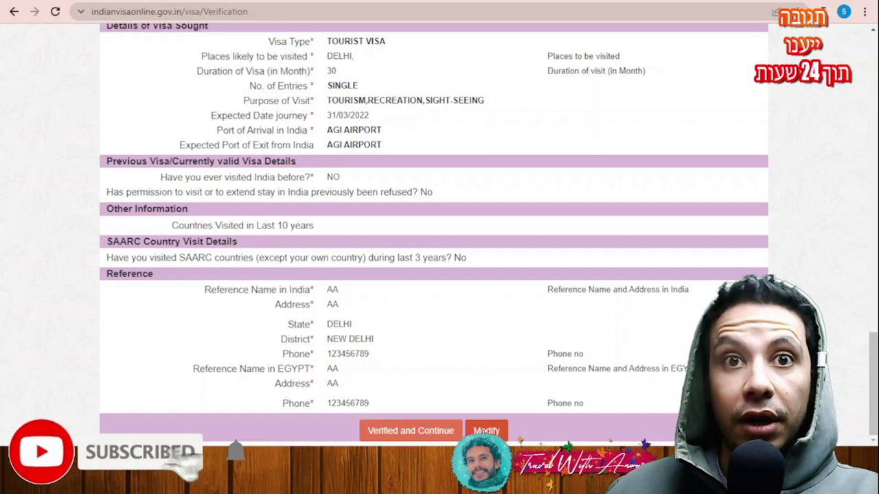
{"action": "scroll", "coordinate": [558, 374], "scroll_direction": "up", "scroll_amount": 15}
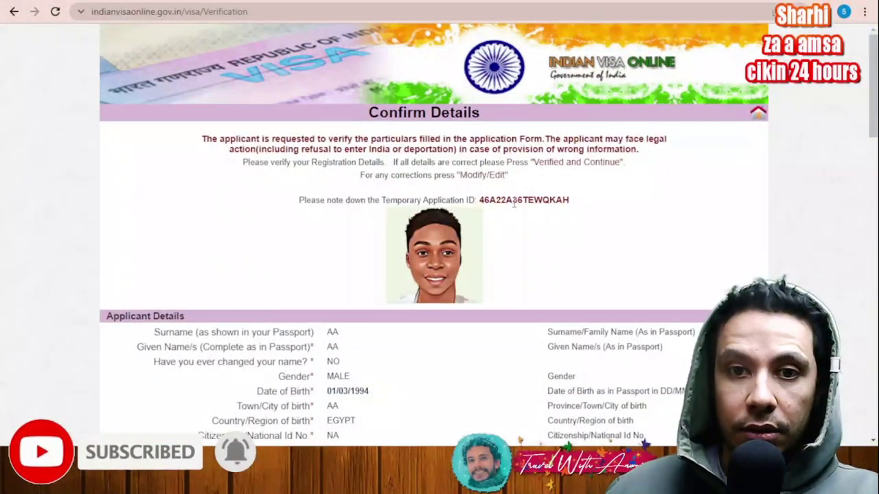
{"action": "scroll", "coordinate": [526, 227], "scroll_direction": "down", "scroll_amount": 15}
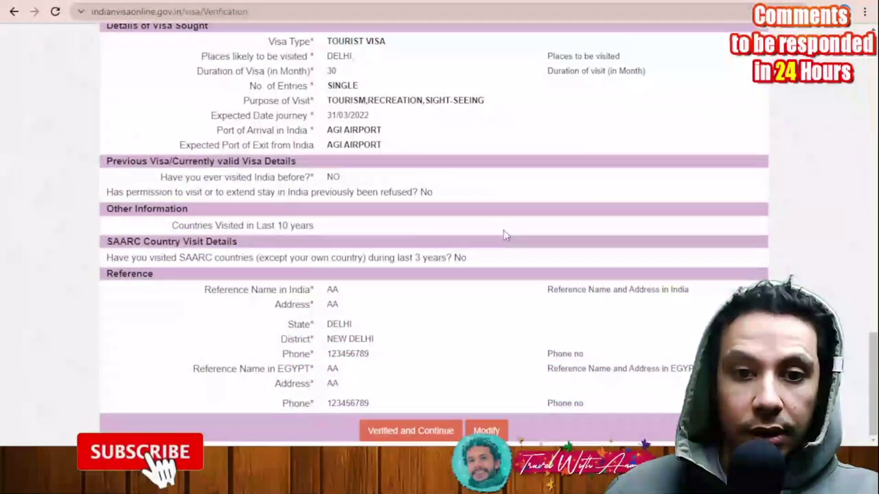
Step: Submit the verified application, select its Application Id, and open the downloaded application PDF
{"action": "left_click", "coordinate": [405, 434]}
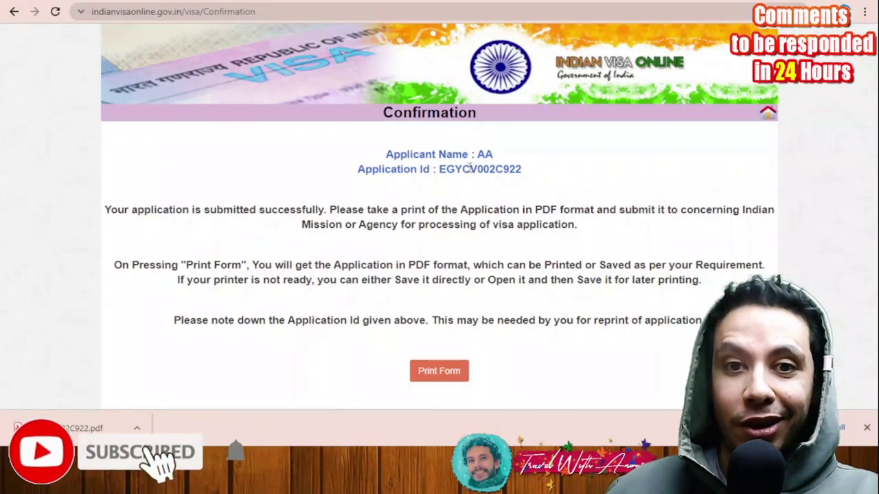
{"action": "double_click", "coordinate": [477, 170]}
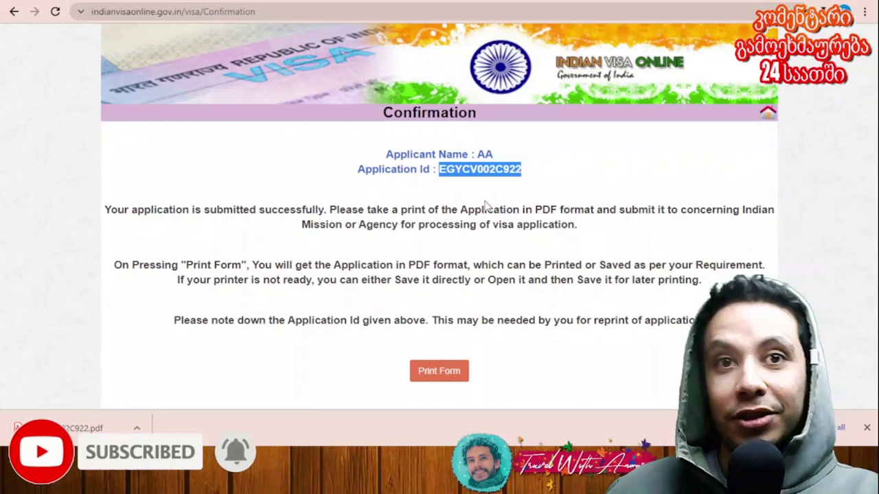
{"action": "left_click", "coordinate": [72, 428]}
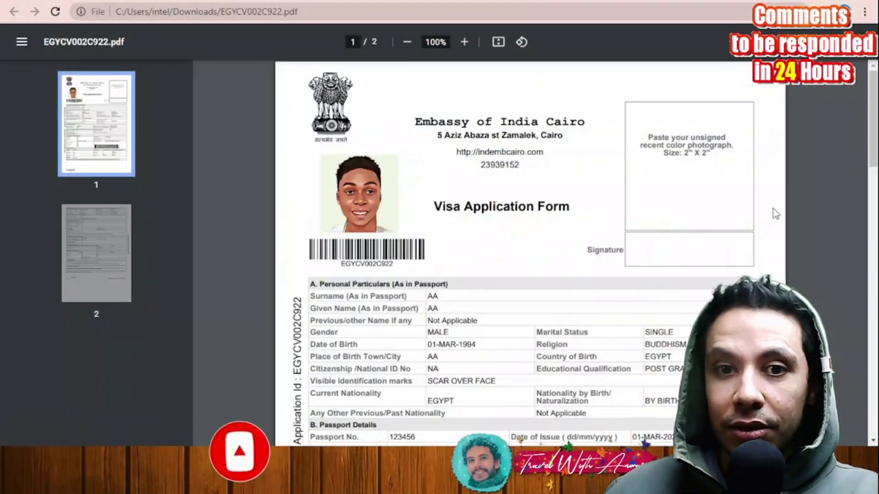
Step: Scroll through both pages of the Embassy of India Cairo visa application PDF
{"action": "scroll", "coordinate": [716, 214], "scroll_direction": "down", "scroll_amount": 18}
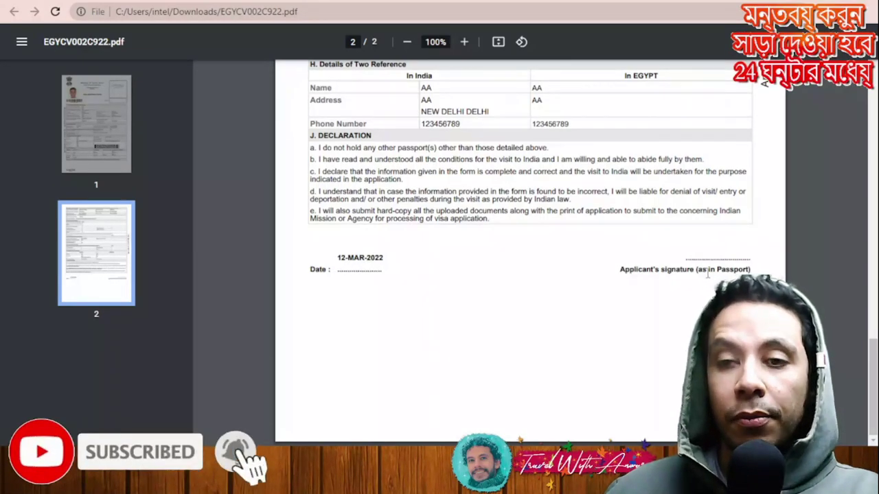
{"action": "scroll", "coordinate": [707, 274], "scroll_direction": "up", "scroll_amount": 15}
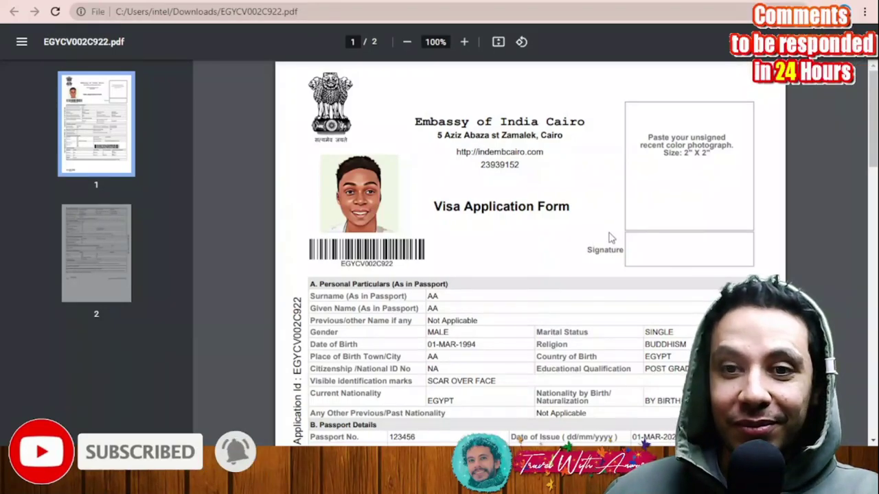
{"action": "scroll", "coordinate": [610, 238], "scroll_direction": "down", "scroll_amount": 20}
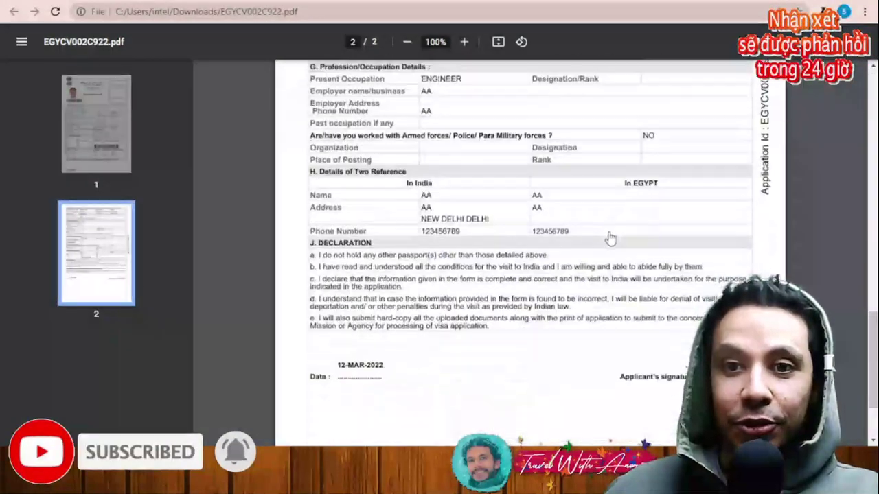
{"action": "scroll", "coordinate": [610, 237], "scroll_direction": "down", "scroll_amount": 3}
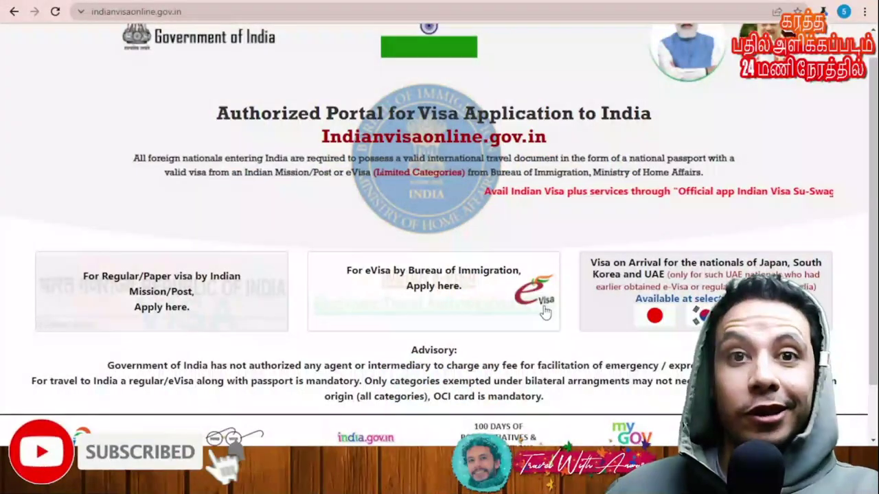
Step: Browse the eVisa information page's process steps and open the Sample e-Visa Application
{"action": "left_click", "coordinate": [451, 291]}
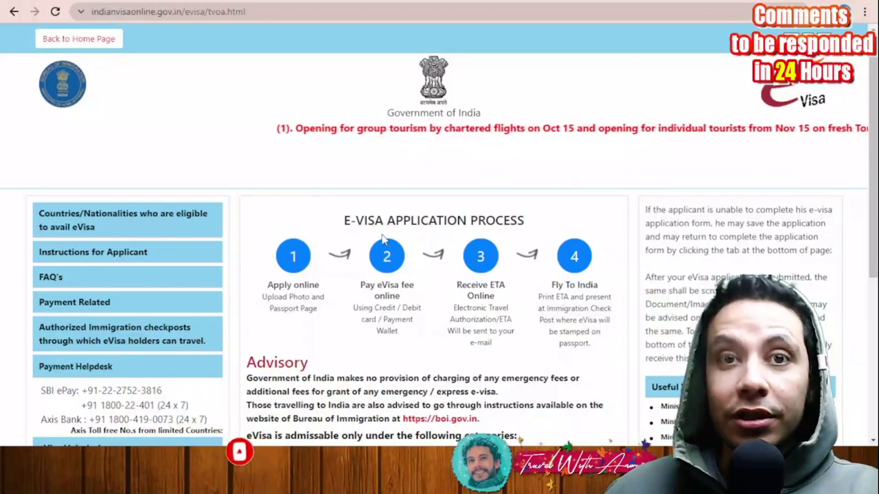
{"action": "scroll", "coordinate": [221, 220], "scroll_direction": "down", "scroll_amount": 2}
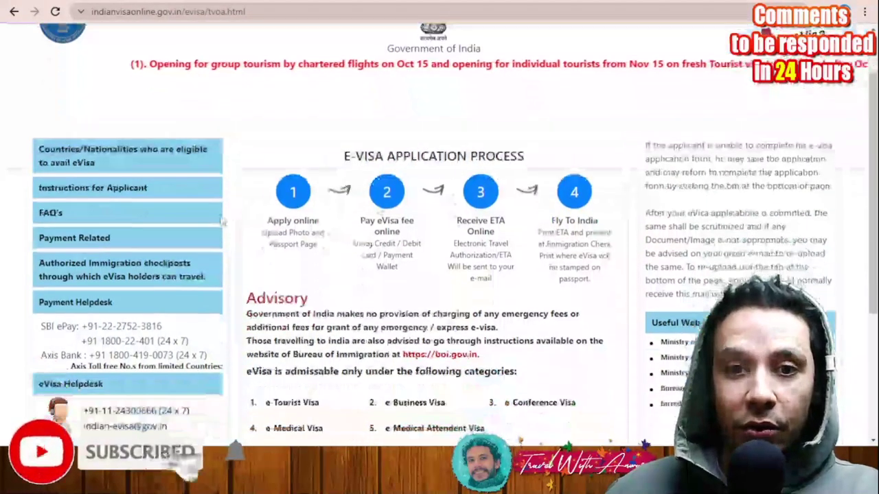
{"action": "scroll", "coordinate": [221, 220], "scroll_direction": "down", "scroll_amount": 2}
{"action": "scroll", "coordinate": [308, 163], "scroll_direction": "up", "scroll_amount": 1}
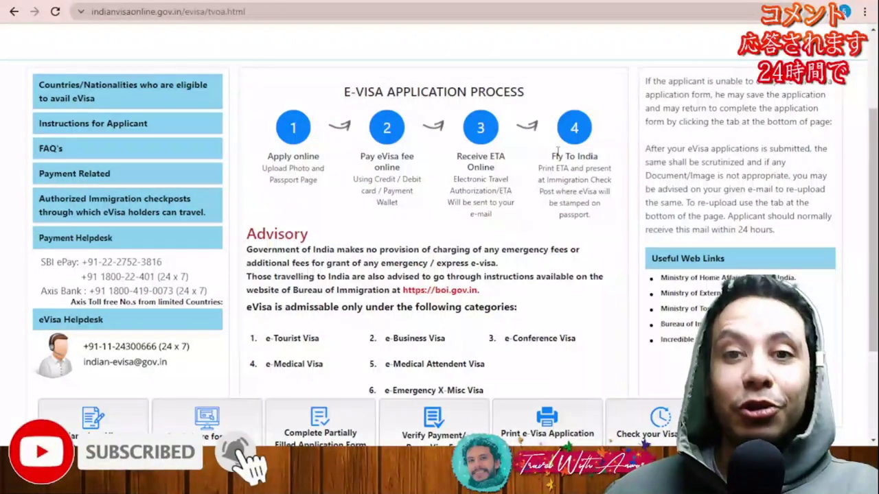
{"action": "scroll", "coordinate": [557, 151], "scroll_direction": "down", "scroll_amount": 2}
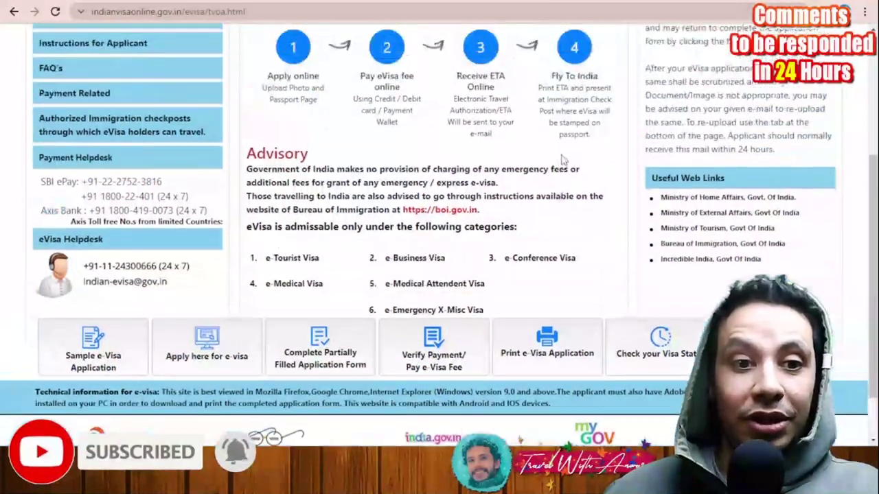
{"action": "scroll", "coordinate": [111, 357], "scroll_direction": "up", "scroll_amount": 1}
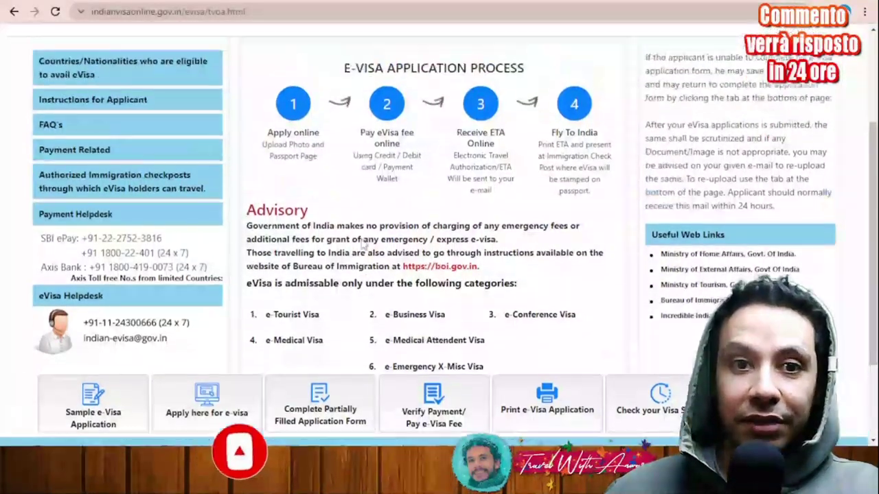
{"action": "scroll", "coordinate": [110, 329], "scroll_direction": "down", "scroll_amount": 2}
{"action": "left_click", "coordinate": [109, 305]}
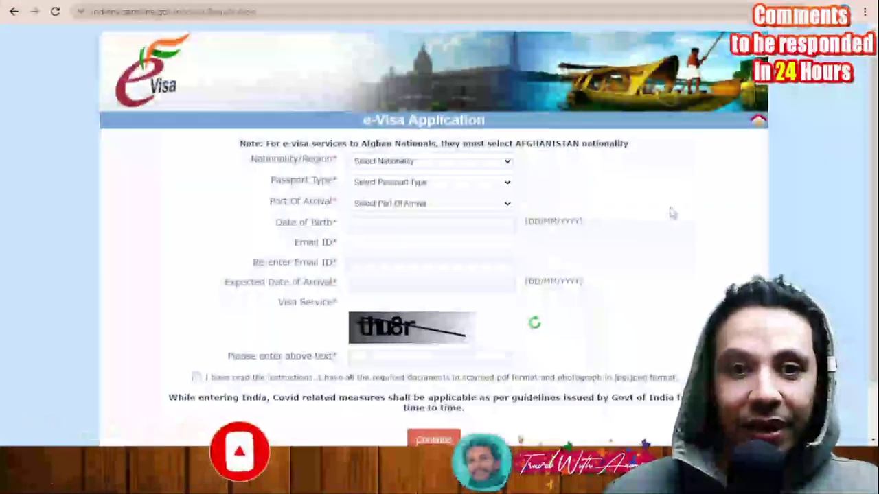
Step: Scroll up and down the blank e-Visa registration form to inspect its fields
{"action": "scroll", "coordinate": [590, 210], "scroll_direction": "up", "scroll_amount": 1}
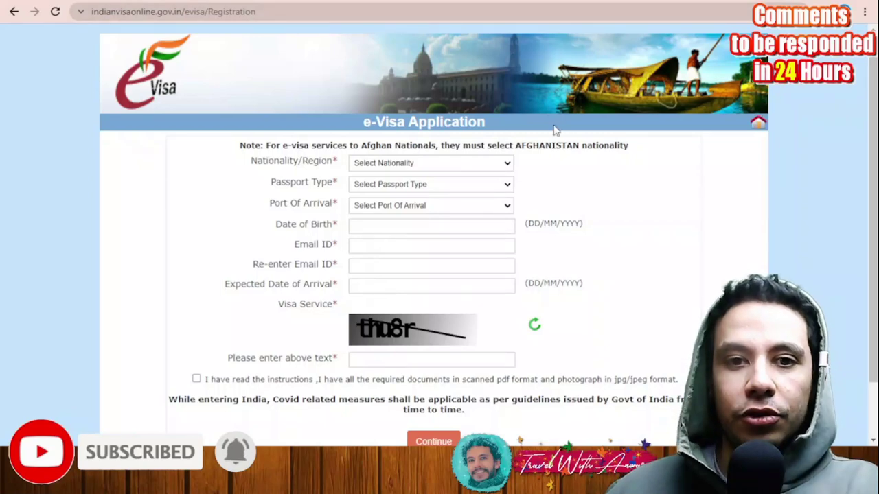
{"action": "scroll", "coordinate": [482, 160], "scroll_direction": "down", "scroll_amount": 1}
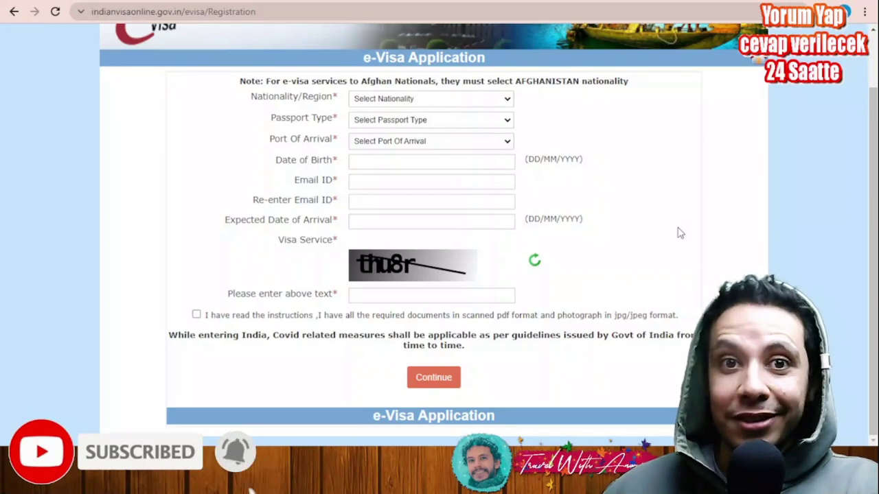
{"action": "scroll", "coordinate": [660, 233], "scroll_direction": "up", "scroll_amount": 1}
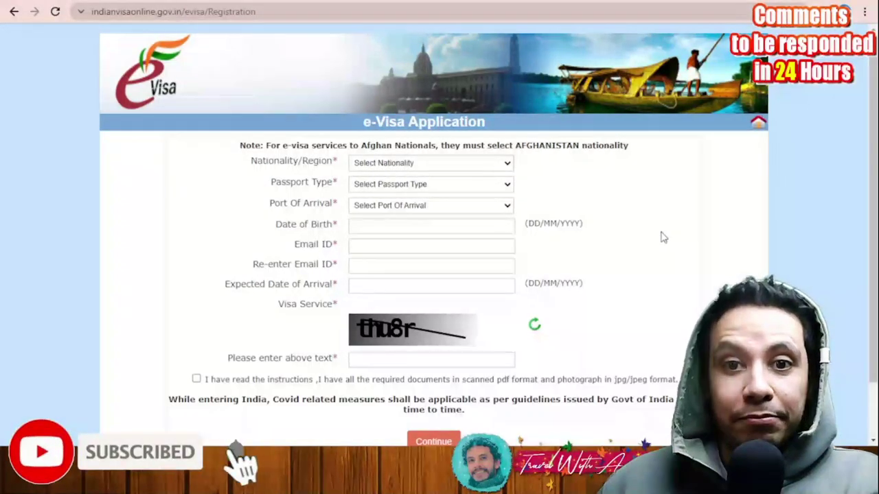
{"action": "scroll", "coordinate": [484, 352], "scroll_direction": "down", "scroll_amount": 1}
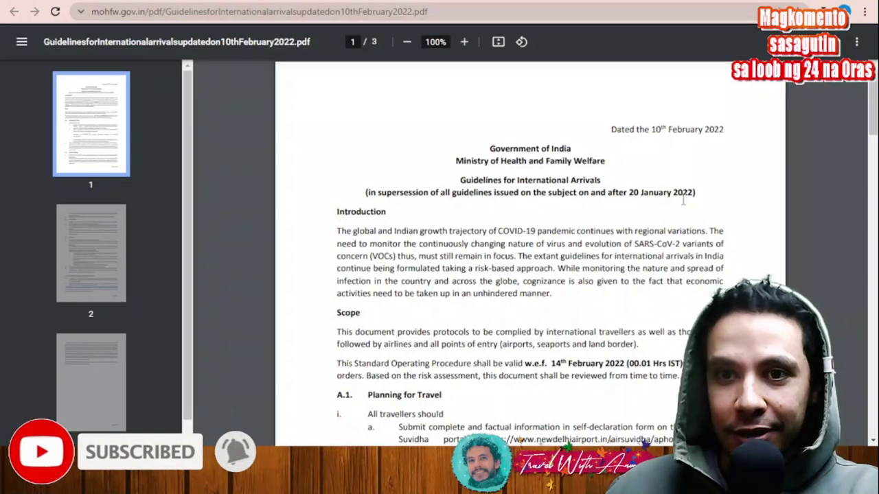
Step: Reopen the 10 February 2022 arrival guidelines PDF and follow the Air Suvidha link under Planning for Travel
{"action": "key", "text": "ctrl+w"}
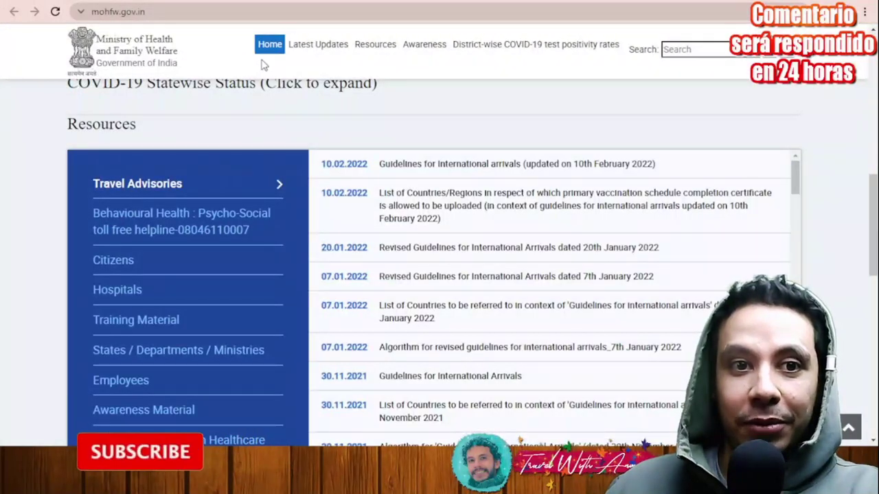
{"action": "key", "text": "ctrl+shift+t"}
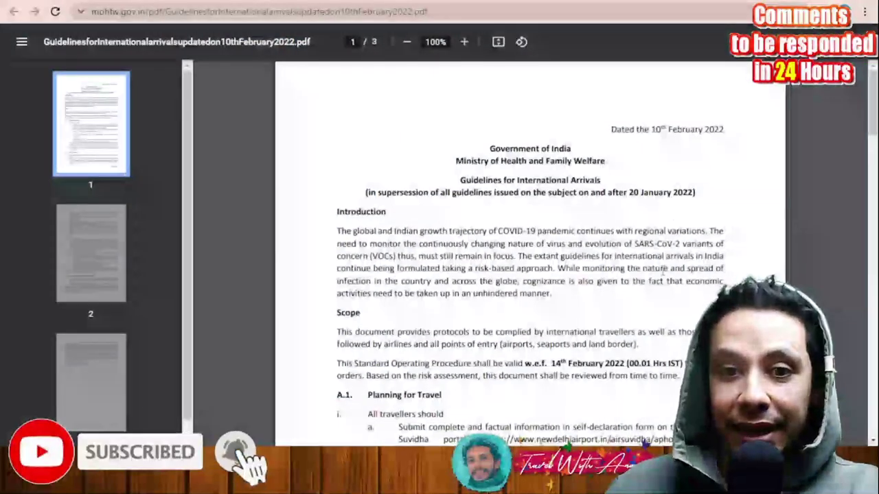
{"action": "scroll", "coordinate": [666, 257], "scroll_direction": "up", "scroll_amount": 2}
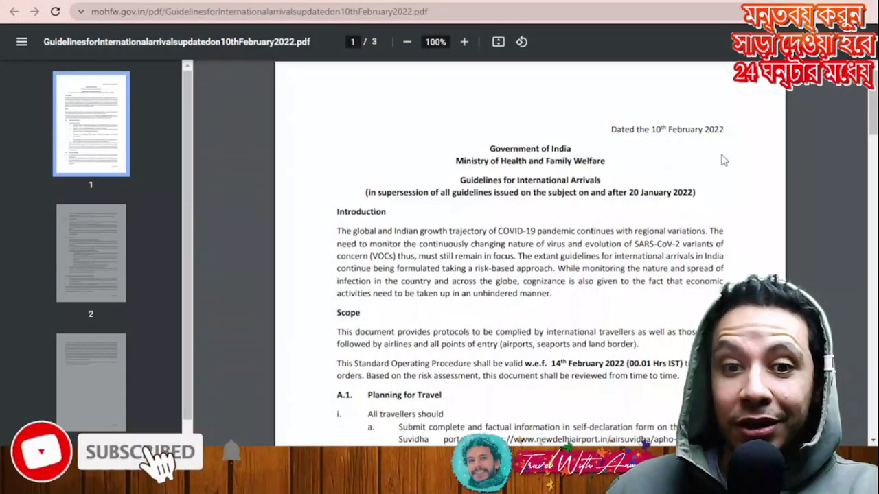
{"action": "scroll", "coordinate": [444, 198], "scroll_direction": "down", "scroll_amount": 3}
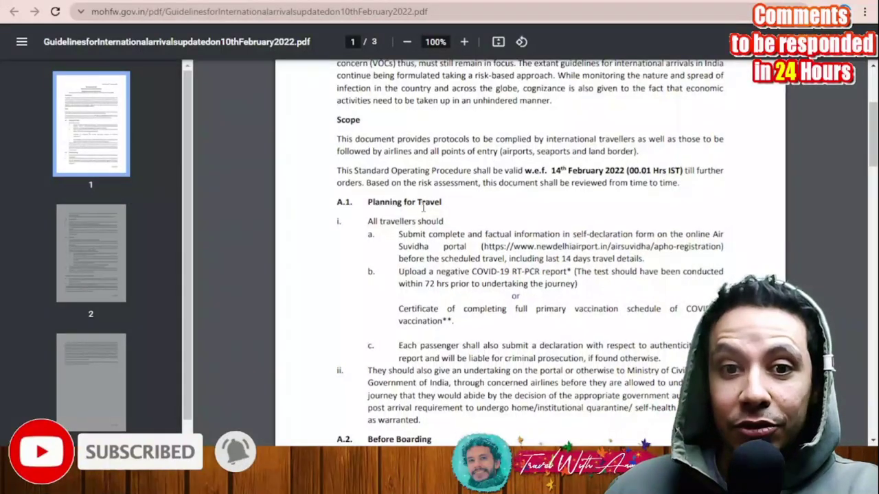
{"action": "scroll", "coordinate": [423, 208], "scroll_direction": "down", "scroll_amount": 1}
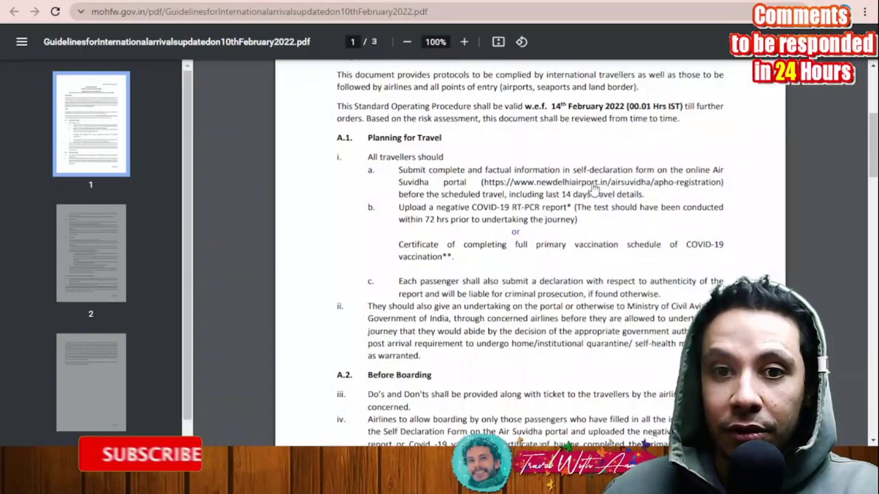
{"action": "left_click", "coordinate": [672, 183]}
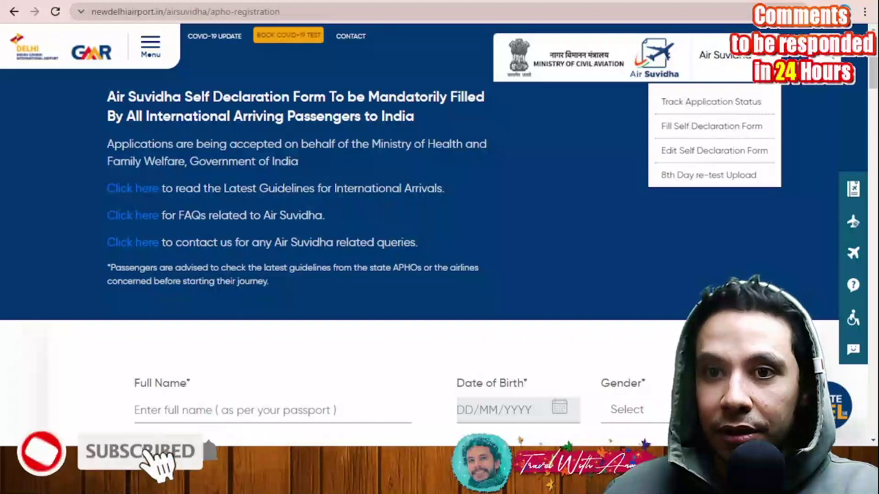
Step: Load the Air Suvidha Fill Self Declaration Form page
{"action": "left_click", "coordinate": [732, 132]}
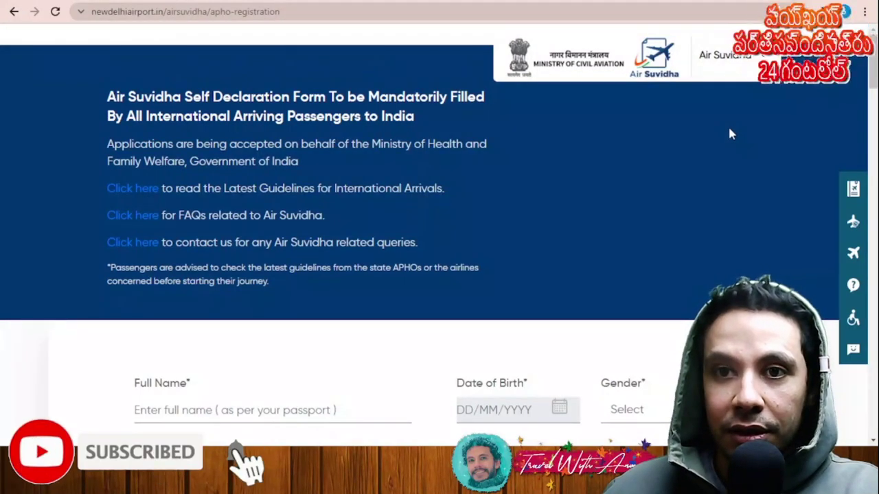
{"action": "scroll", "coordinate": [567, 281], "scroll_direction": "down", "scroll_amount": 3}
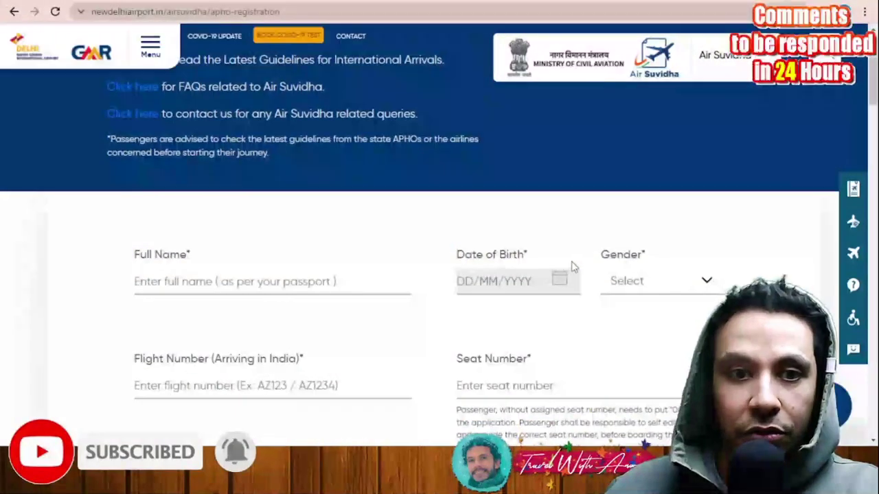
{"action": "scroll", "coordinate": [690, 238], "scroll_direction": "up", "scroll_amount": 3}
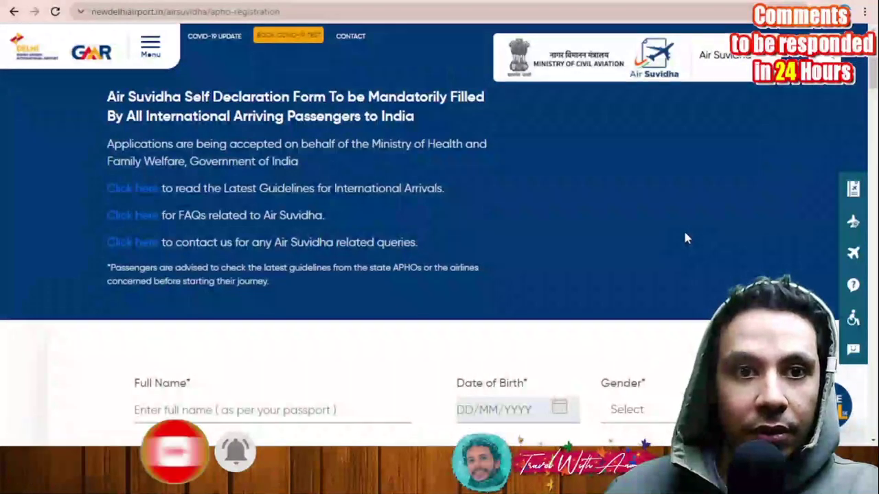
{"action": "mouse_move", "coordinate": [762, 61]}
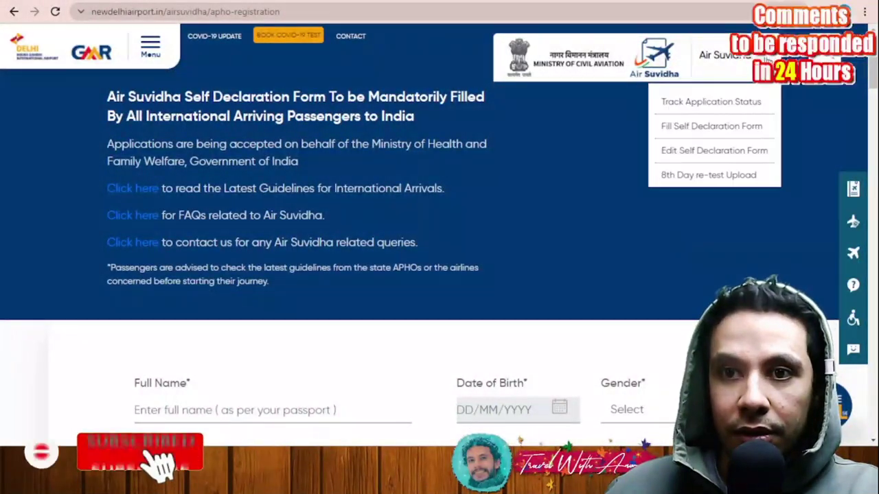
{"action": "left_click", "coordinate": [738, 129]}
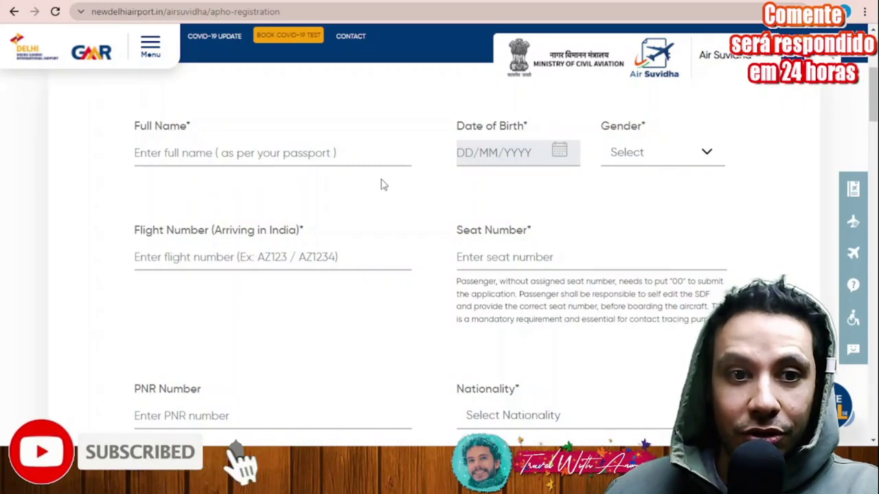
Step: Scroll through the blank form's vaccination and RT-PCR upload sections down to City of Departure
{"action": "scroll", "coordinate": [309, 184], "scroll_direction": "down", "scroll_amount": 1}
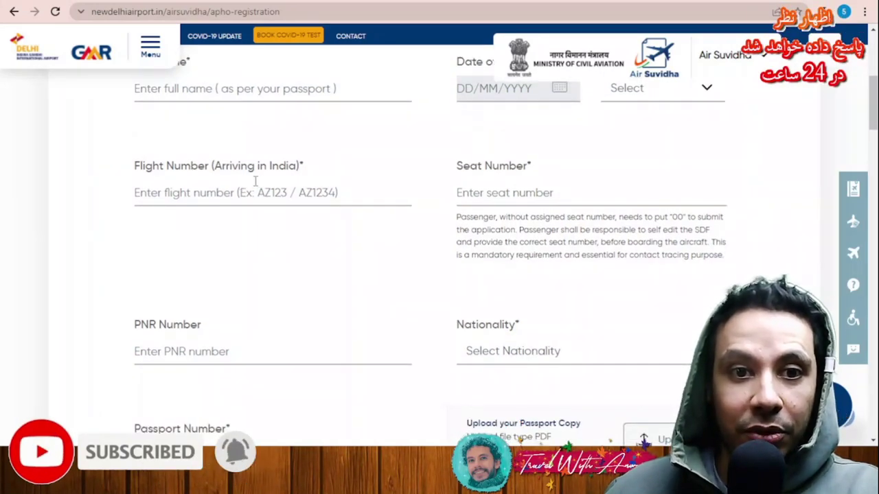
{"action": "scroll", "coordinate": [530, 197], "scroll_direction": "down", "scroll_amount": 2}
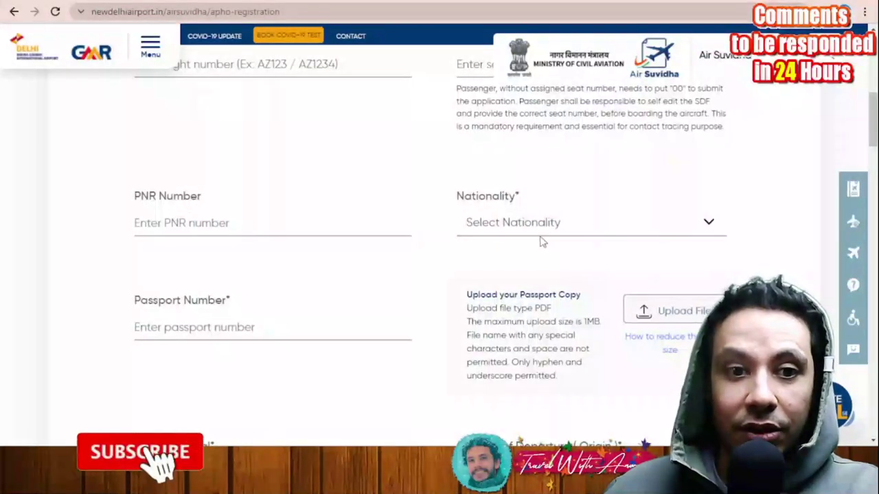
{"action": "scroll", "coordinate": [543, 242], "scroll_direction": "down", "scroll_amount": 2}
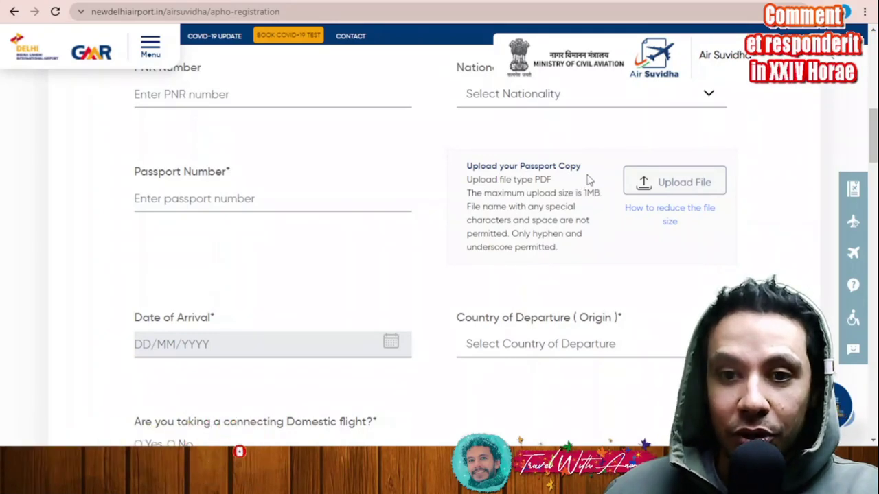
{"action": "scroll", "coordinate": [287, 223], "scroll_direction": "down", "scroll_amount": 2}
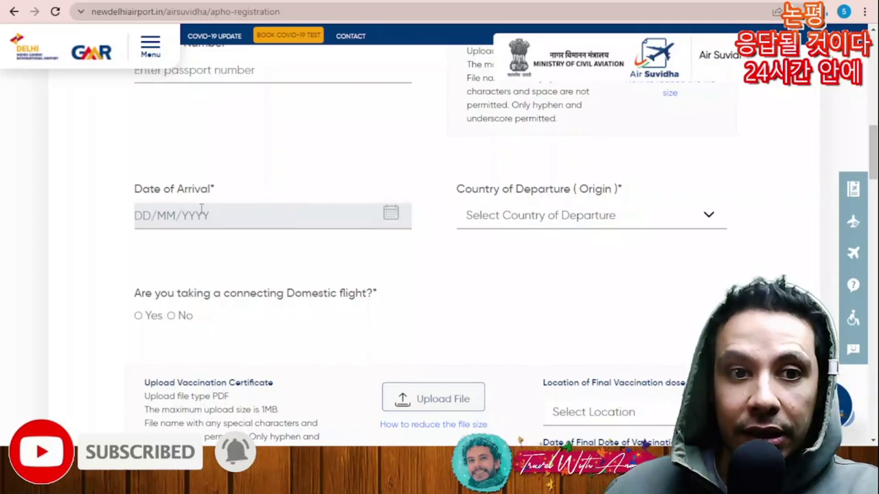
{"action": "scroll", "coordinate": [592, 217], "scroll_direction": "down", "scroll_amount": 2}
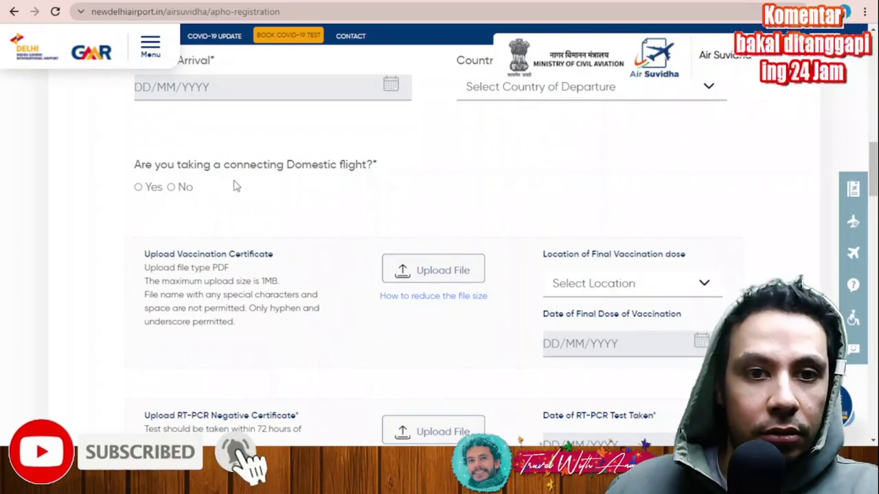
{"action": "scroll", "coordinate": [340, 186], "scroll_direction": "down", "scroll_amount": 2}
{"action": "scroll", "coordinate": [277, 178], "scroll_direction": "up", "scroll_amount": 1}
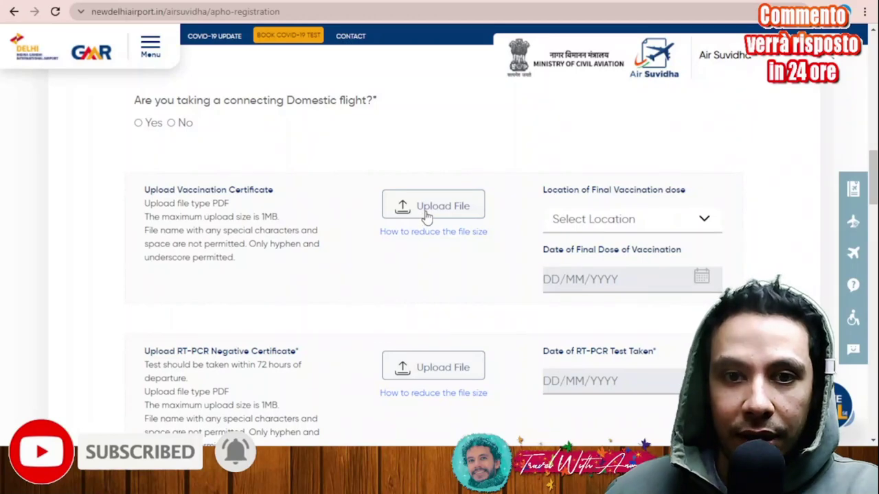
{"action": "scroll", "coordinate": [425, 215], "scroll_direction": "down", "scroll_amount": 2}
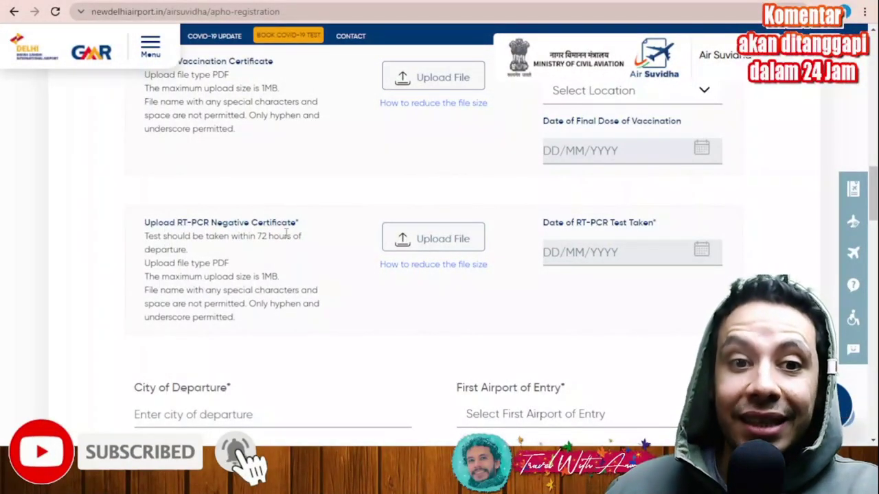
{"action": "scroll", "coordinate": [233, 254], "scroll_direction": "up", "scroll_amount": 1}
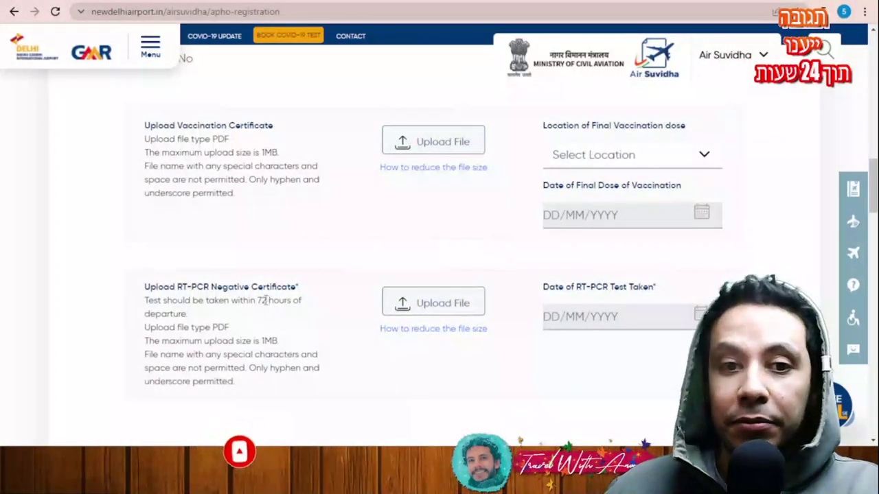
{"action": "scroll", "coordinate": [249, 314], "scroll_direction": "up", "scroll_amount": 1}
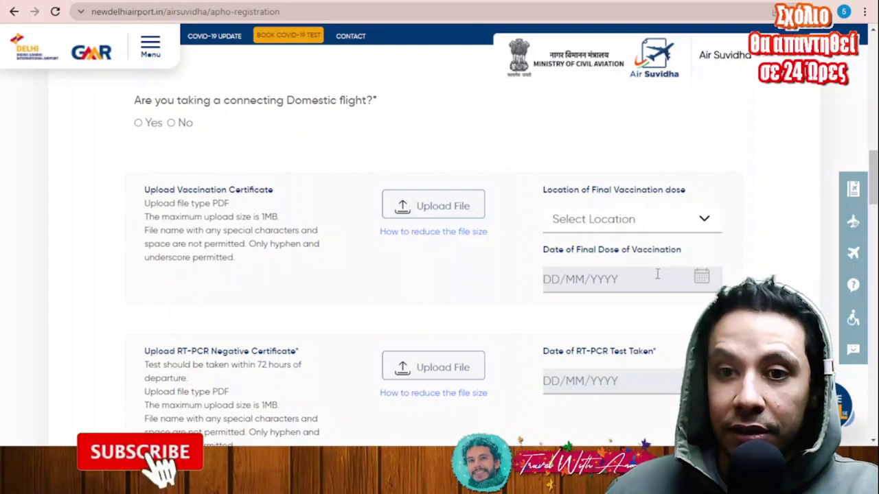
{"action": "scroll", "coordinate": [657, 274], "scroll_direction": "down", "scroll_amount": 2}
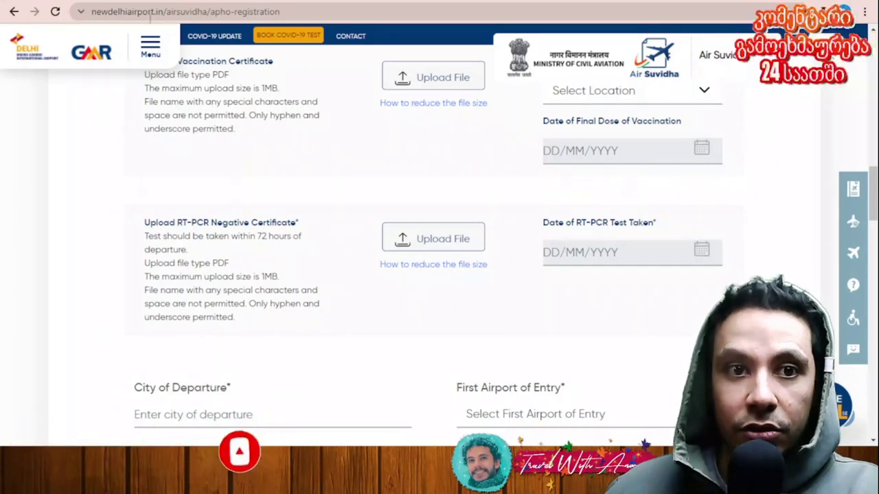
{"action": "scroll", "coordinate": [354, 182], "scroll_direction": "down", "scroll_amount": 2}
{"action": "scroll", "coordinate": [354, 182], "scroll_direction": "down", "scroll_amount": 2}
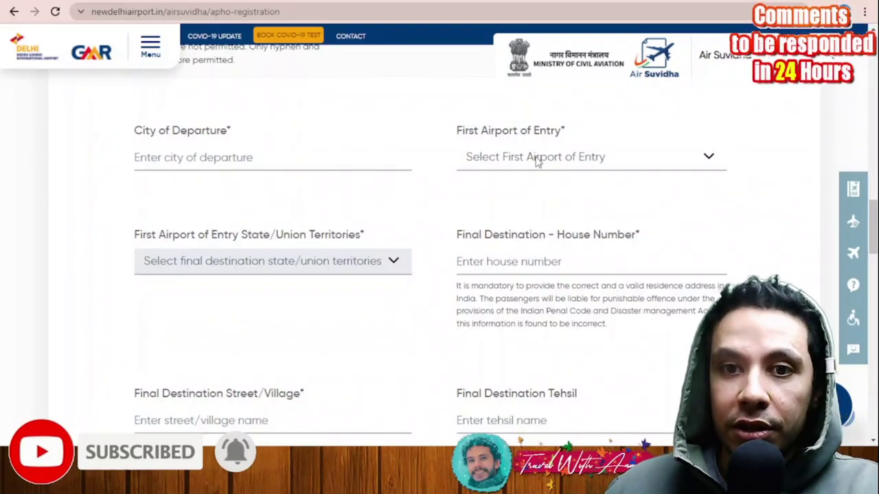
{"action": "scroll", "coordinate": [481, 151], "scroll_direction": "down", "scroll_amount": 1}
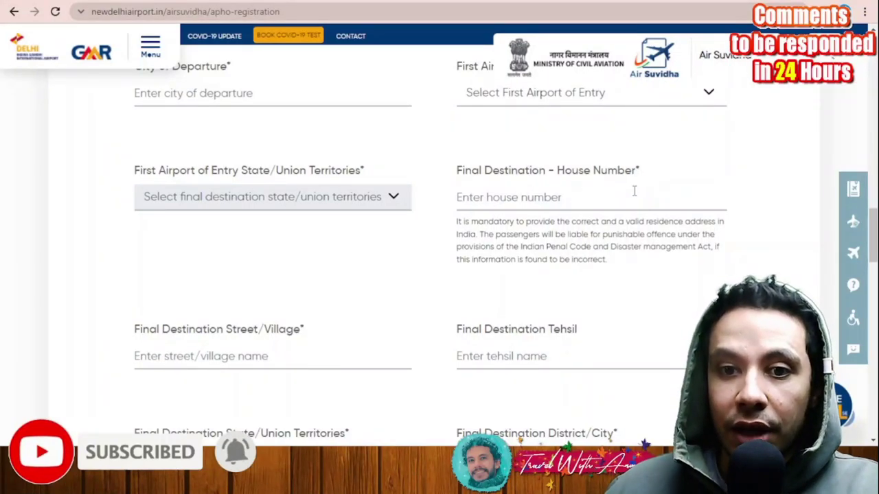
{"action": "scroll", "coordinate": [625, 191], "scroll_direction": "down", "scroll_amount": 2}
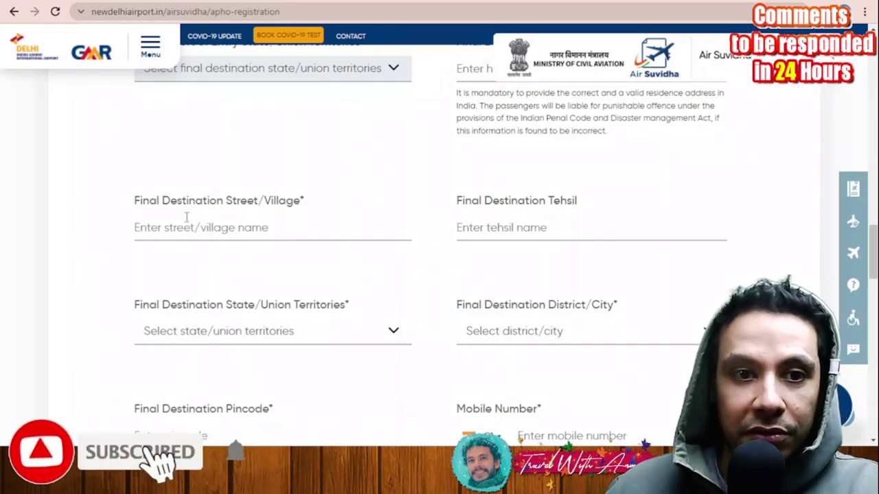
{"action": "scroll", "coordinate": [286, 218], "scroll_direction": "down", "scroll_amount": 3}
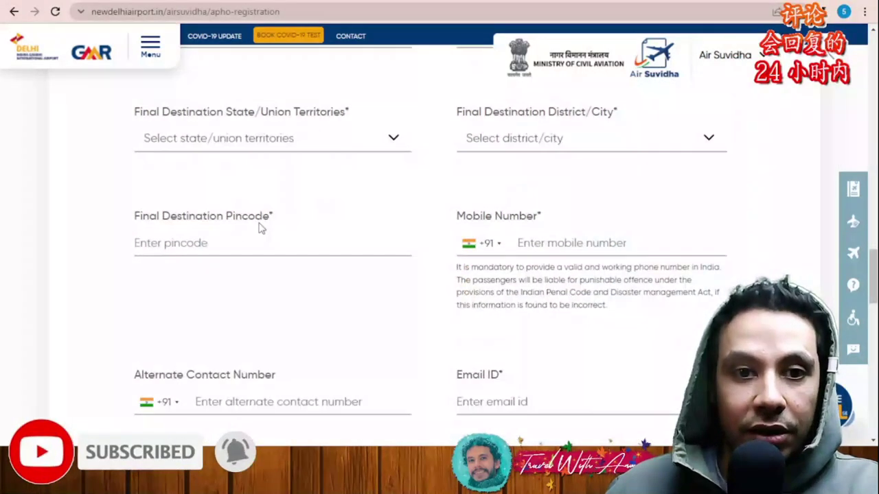
{"action": "scroll", "coordinate": [434, 213], "scroll_direction": "down", "scroll_amount": 1}
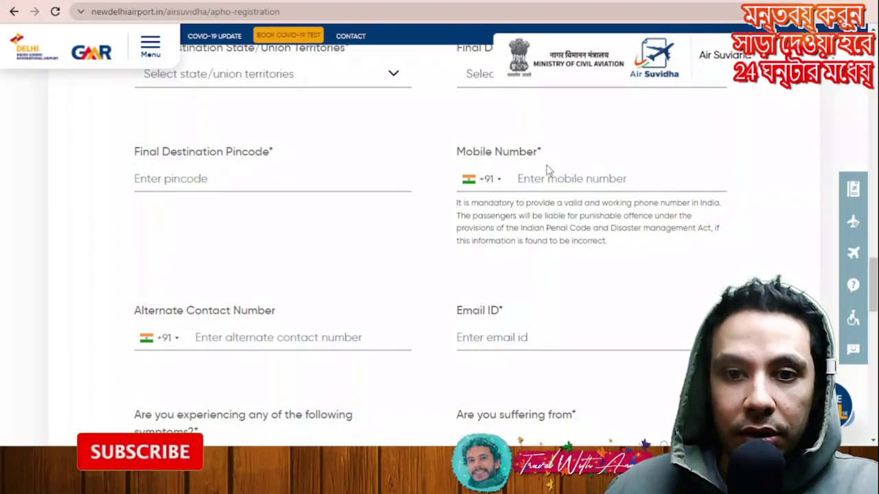
{"action": "scroll", "coordinate": [182, 240], "scroll_direction": "down", "scroll_amount": 1}
{"action": "scroll", "coordinate": [304, 245], "scroll_direction": "down", "scroll_amount": 1}
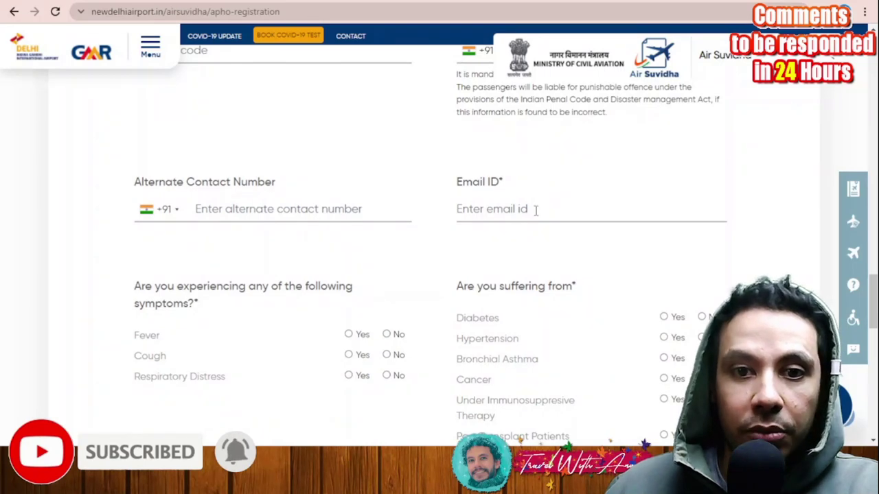
{"action": "scroll", "coordinate": [365, 204], "scroll_direction": "down", "scroll_amount": 2}
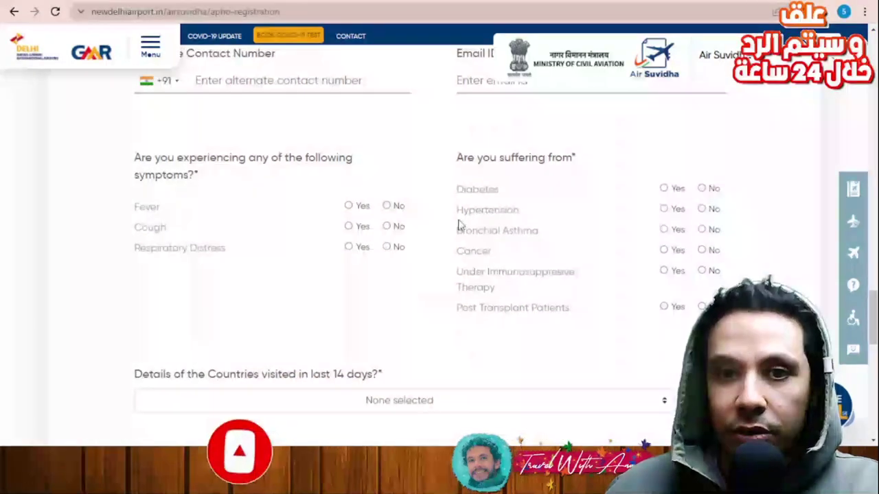
{"action": "scroll", "coordinate": [275, 194], "scroll_direction": "down", "scroll_amount": 1}
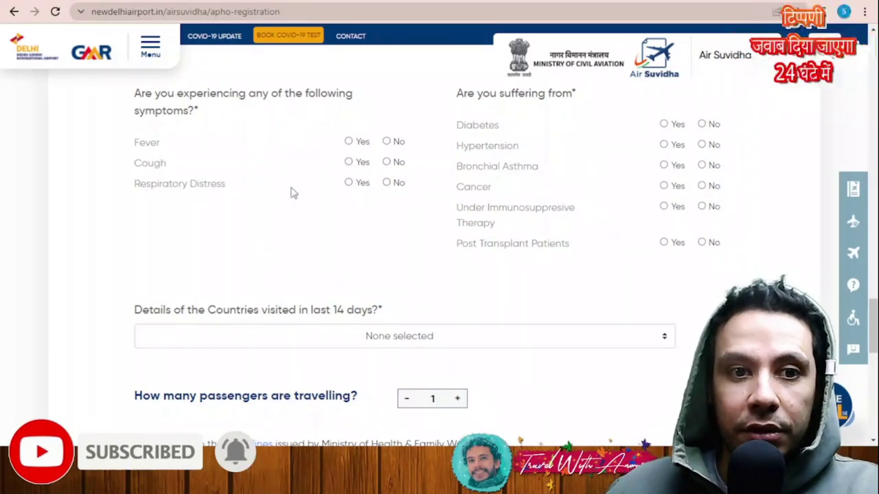
{"action": "scroll", "coordinate": [556, 200], "scroll_direction": "up", "scroll_amount": 1}
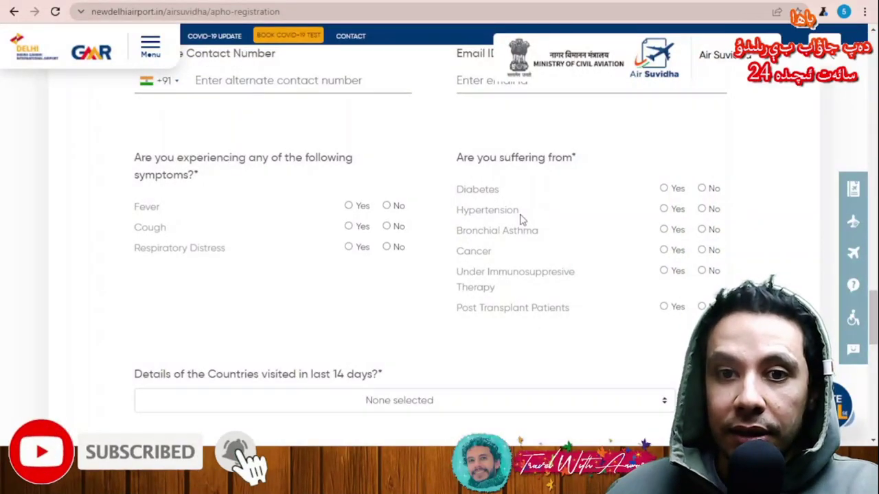
{"action": "scroll", "coordinate": [542, 244], "scroll_direction": "down", "scroll_amount": 4}
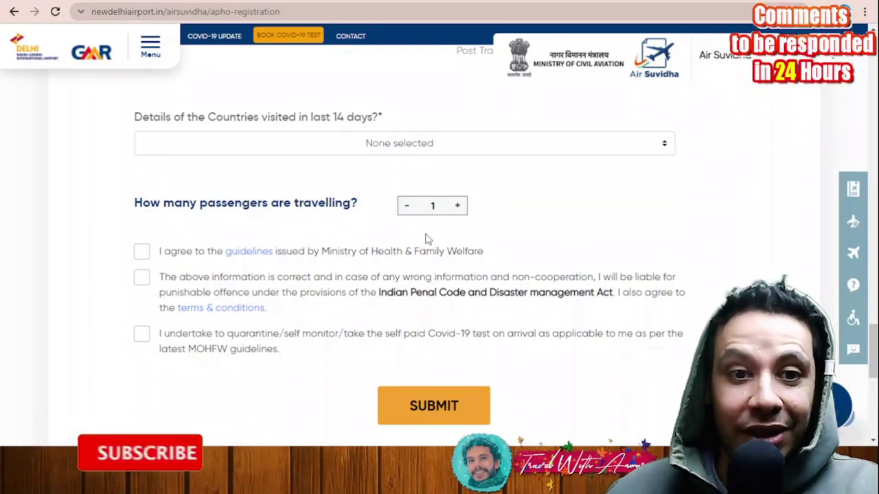
{"action": "scroll", "coordinate": [426, 238], "scroll_direction": "down", "scroll_amount": 2}
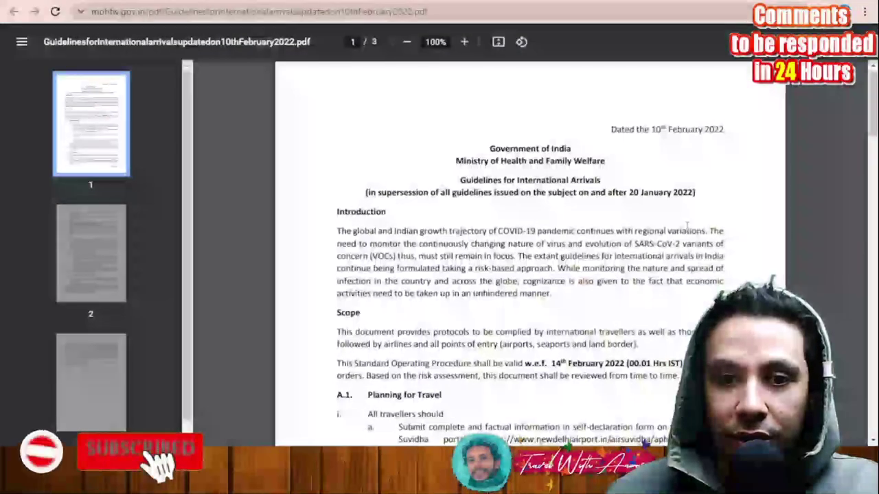
Step: Scroll the 10 February 2022 arrival guidelines PDF down to the Planning for Travel requirements
{"action": "scroll", "coordinate": [534, 152], "scroll_direction": "down", "scroll_amount": 5}
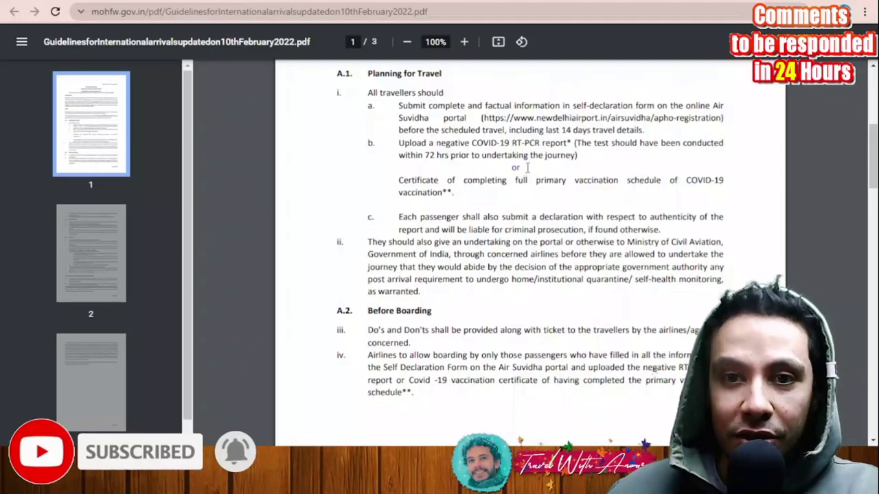
Step: Highlight the word 'or' between the RT-PCR and vaccination-proof requirements in the guidelines
{"action": "double_click", "coordinate": [516, 168]}
{"action": "scroll", "coordinate": [529, 227], "scroll_direction": "down", "scroll_amount": 1}
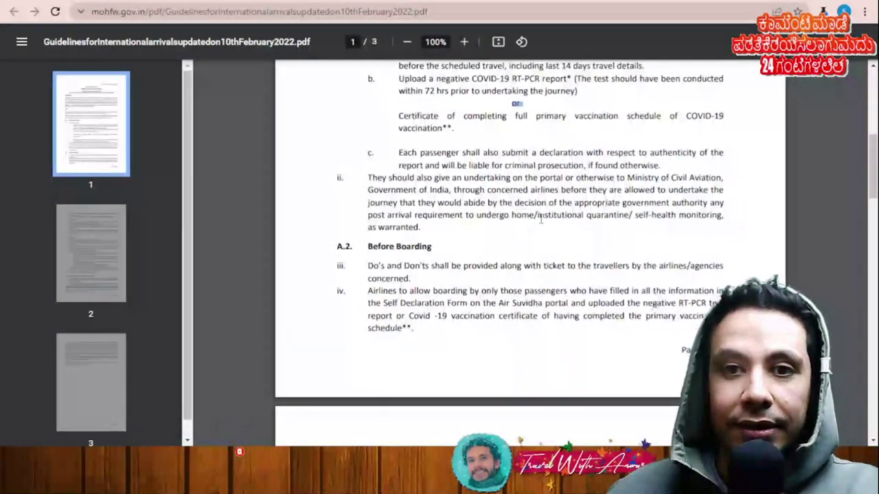
{"action": "scroll", "coordinate": [618, 196], "scroll_direction": "down", "scroll_amount": 3}
{"action": "scroll", "coordinate": [646, 195], "scroll_direction": "up", "scroll_amount": 1}
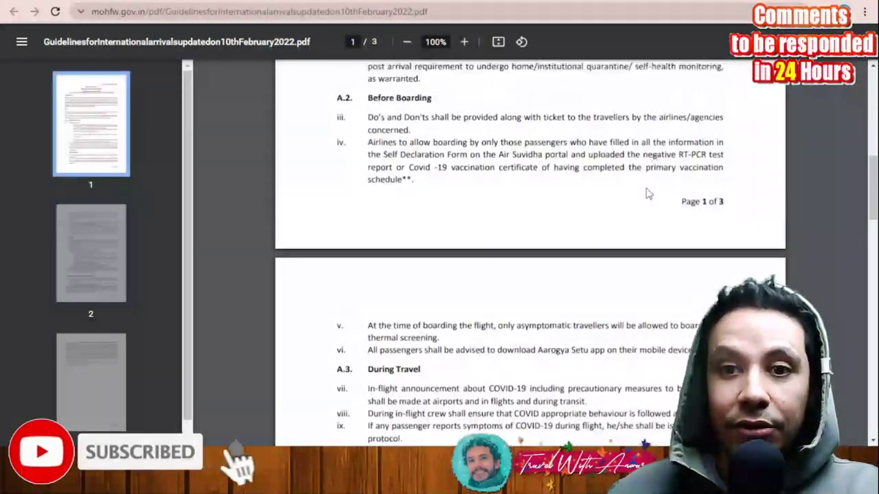
{"action": "scroll", "coordinate": [645, 195], "scroll_direction": "up", "scroll_amount": 1}
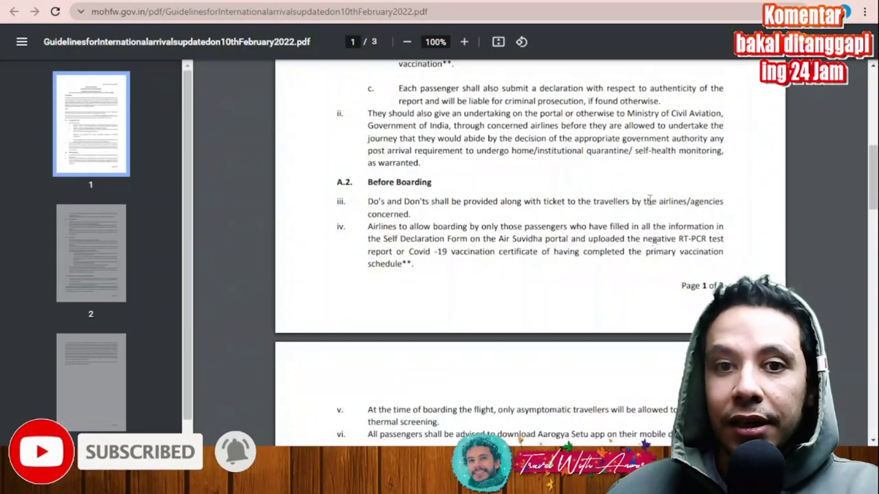
{"action": "scroll", "coordinate": [648, 200], "scroll_direction": "up", "scroll_amount": 2}
Step: Read through all three pages of the 10 February 2022 international arrival guidelines PDF
{"action": "scroll", "coordinate": [607, 199], "scroll_direction": "down", "scroll_amount": 1}
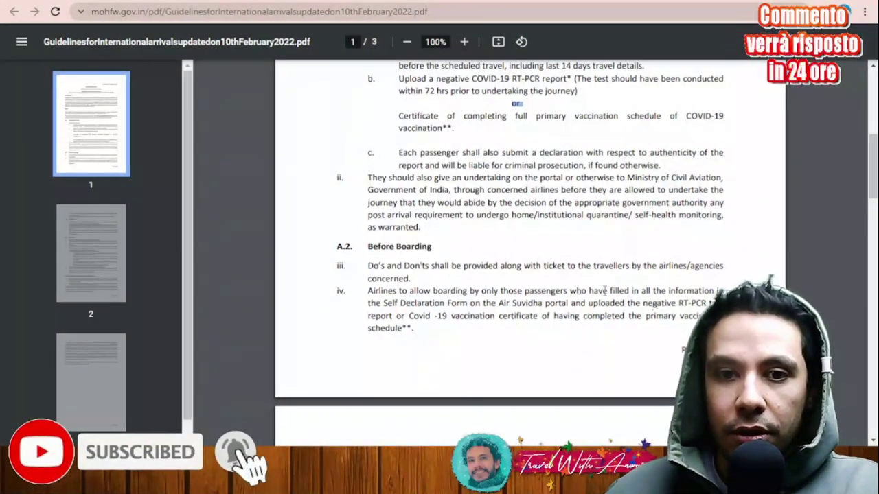
{"action": "scroll", "coordinate": [584, 288], "scroll_direction": "down", "scroll_amount": 4}
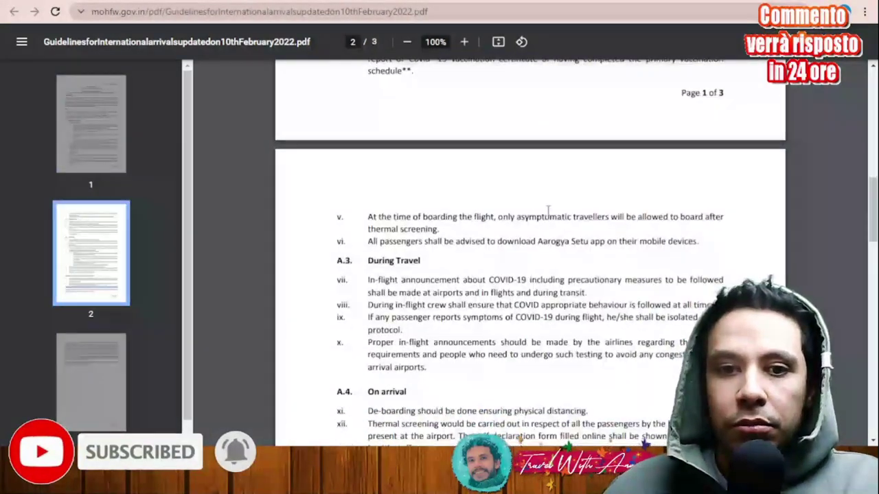
{"action": "scroll", "coordinate": [548, 209], "scroll_direction": "up", "scroll_amount": 2}
{"action": "scroll", "coordinate": [542, 206], "scroll_direction": "down", "scroll_amount": 3}
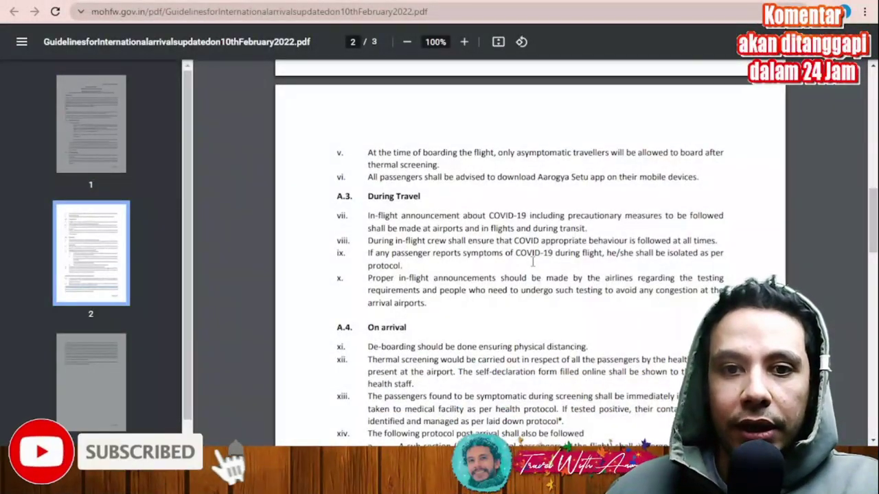
{"action": "scroll", "coordinate": [544, 254], "scroll_direction": "down", "scroll_amount": 3}
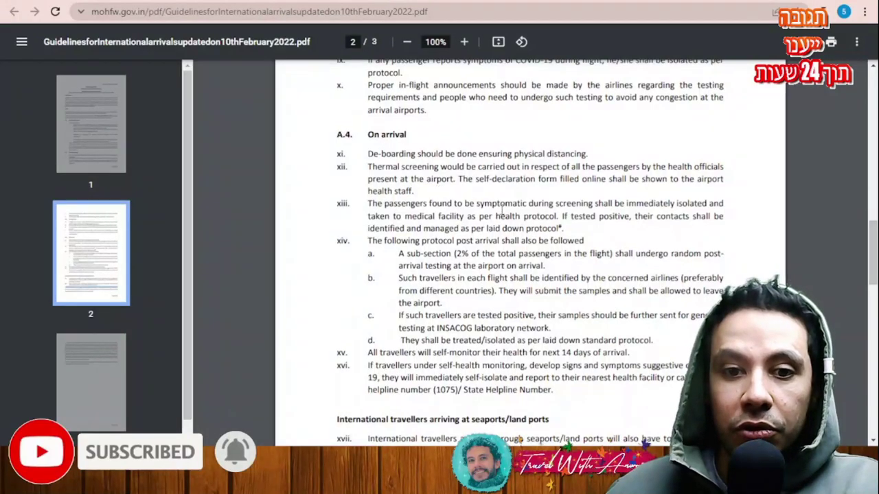
{"action": "scroll", "coordinate": [501, 212], "scroll_direction": "down", "scroll_amount": 10}
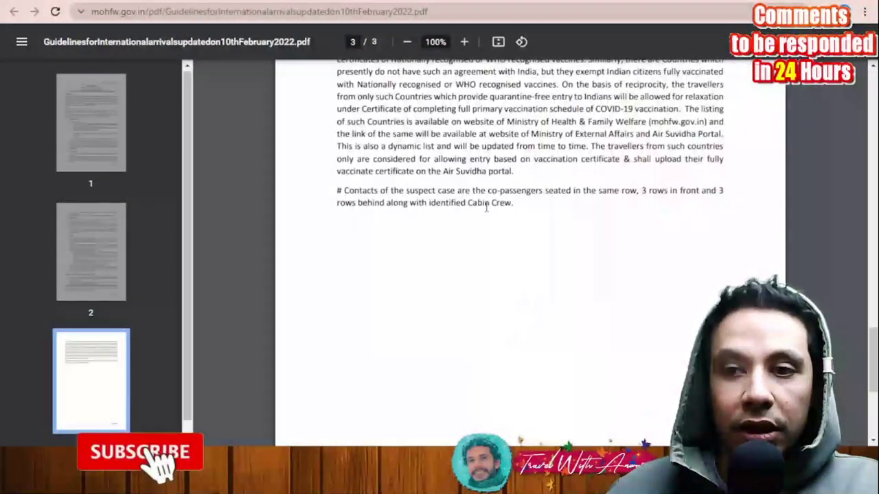
{"action": "scroll", "coordinate": [486, 206], "scroll_direction": "down", "scroll_amount": 3}
{"action": "scroll", "coordinate": [513, 216], "scroll_direction": "up", "scroll_amount": 8}
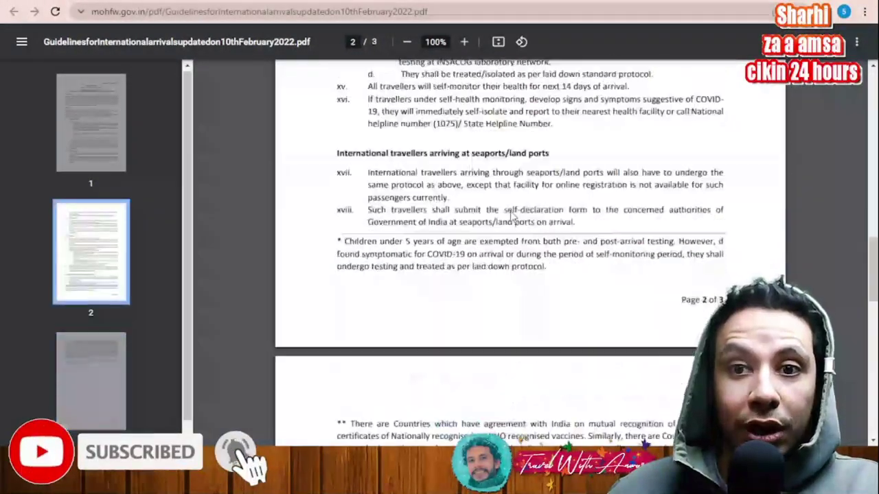
{"action": "scroll", "coordinate": [511, 215], "scroll_direction": "up", "scroll_amount": 10}
{"action": "scroll", "coordinate": [512, 211], "scroll_direction": "up", "scroll_amount": 6}
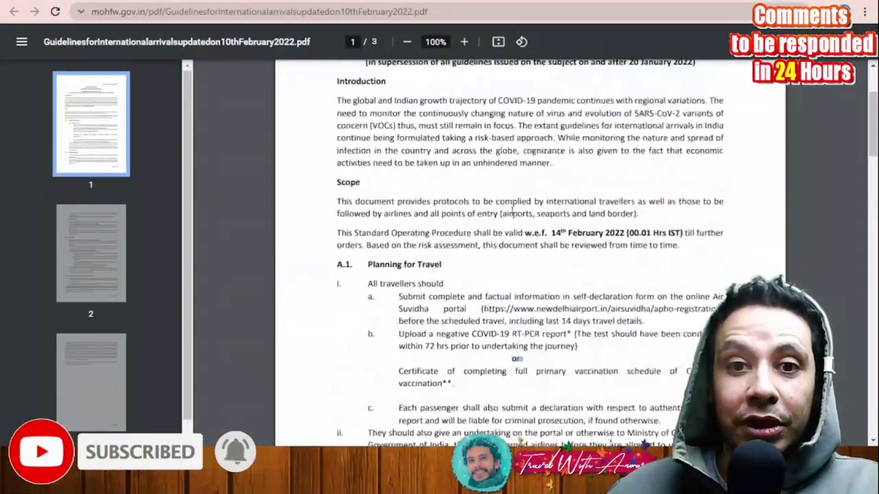
{"action": "scroll", "coordinate": [556, 221], "scroll_direction": "down", "scroll_amount": 3}
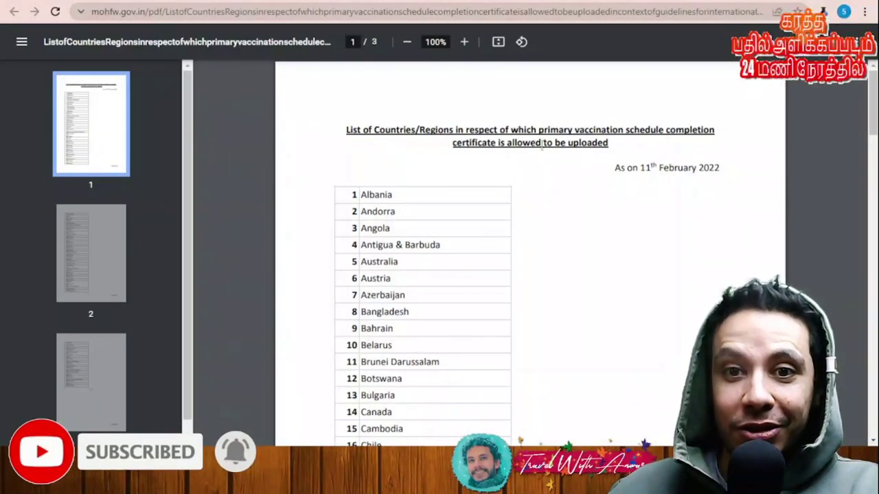
{"action": "scroll", "coordinate": [447, 178], "scroll_direction": "down", "scroll_amount": 6}
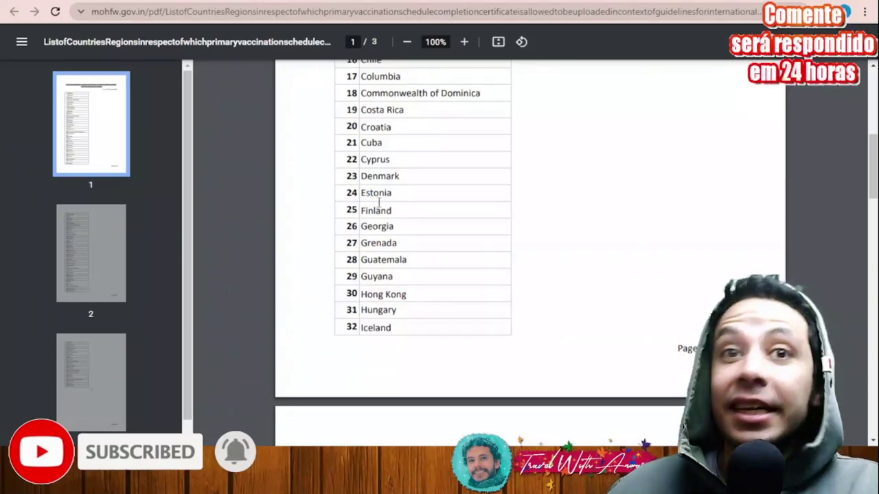
{"action": "scroll", "coordinate": [414, 216], "scroll_direction": "up", "scroll_amount": 5}
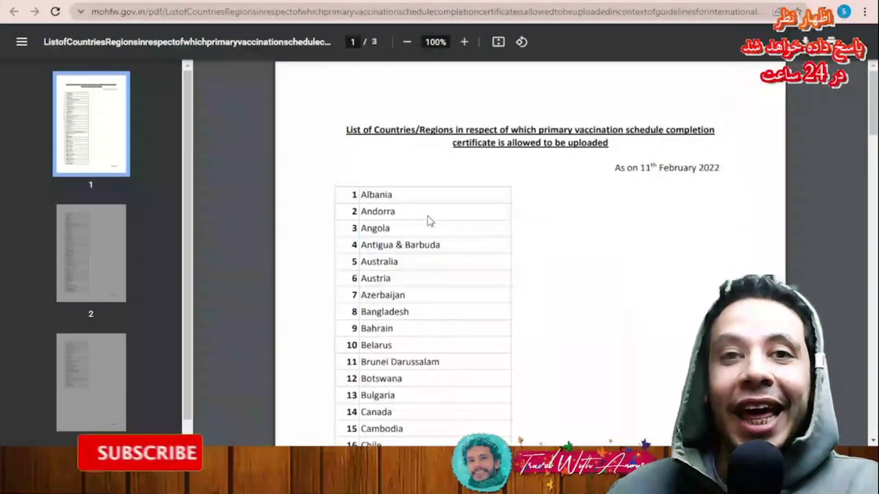
{"action": "scroll", "coordinate": [431, 192], "scroll_direction": "down", "scroll_amount": 8}
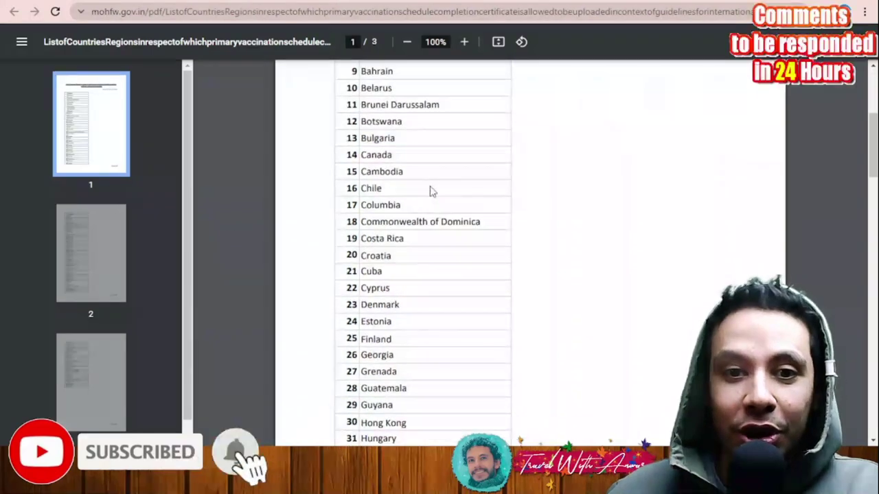
{"action": "scroll", "coordinate": [430, 190], "scroll_direction": "down", "scroll_amount": 10}
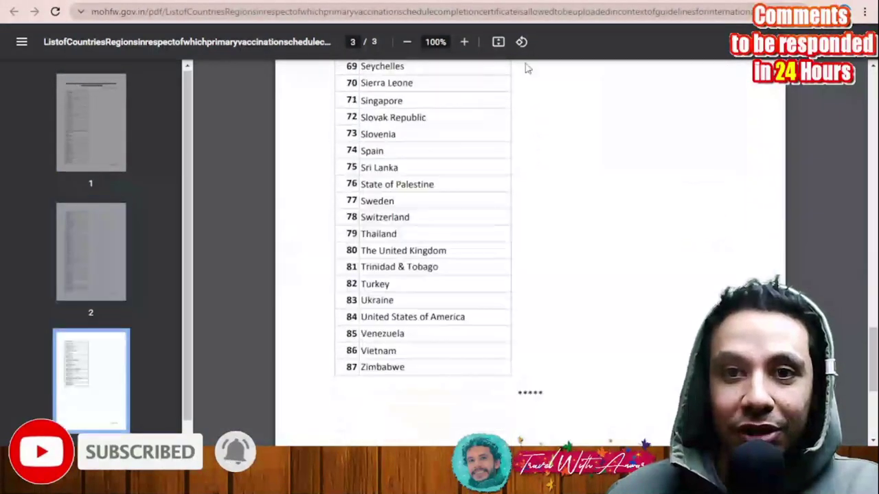
{"action": "key", "text": "alt+Left"}
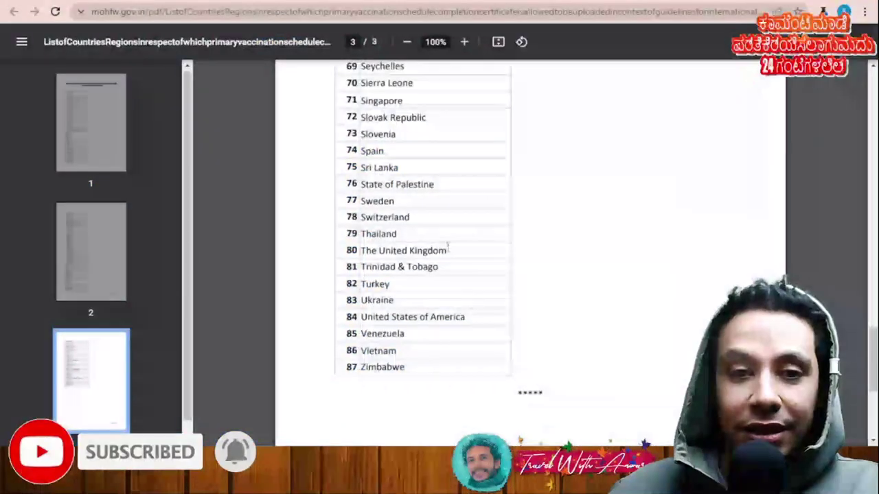
{"action": "scroll", "coordinate": [473, 335], "scroll_direction": "down", "scroll_amount": 3}
{"action": "scroll", "coordinate": [486, 332], "scroll_direction": "up", "scroll_amount": 15}
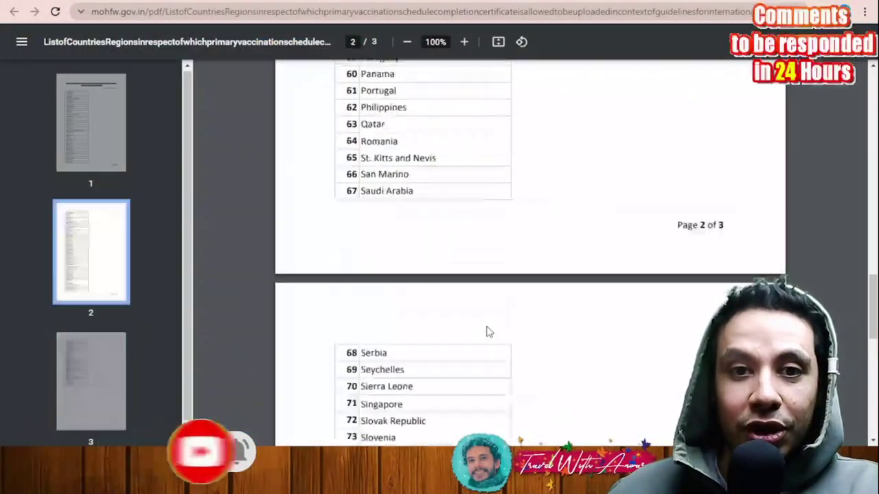
{"action": "scroll", "coordinate": [496, 331], "scroll_direction": "up", "scroll_amount": 10}
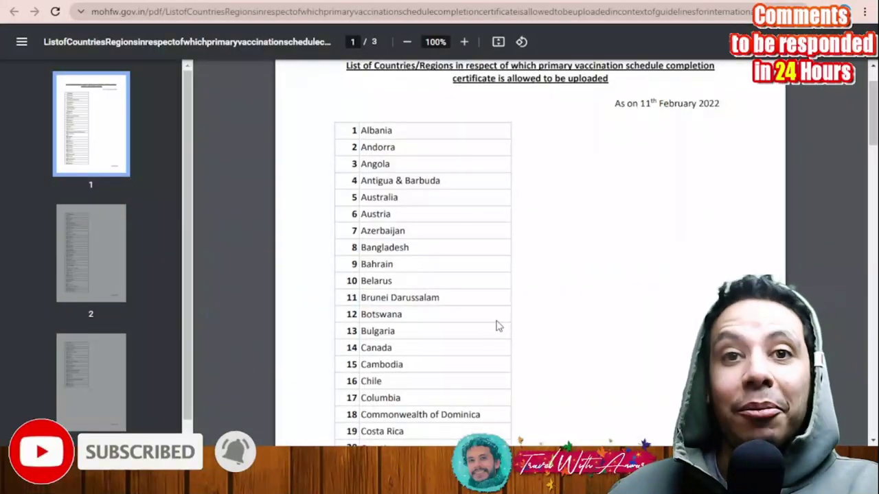
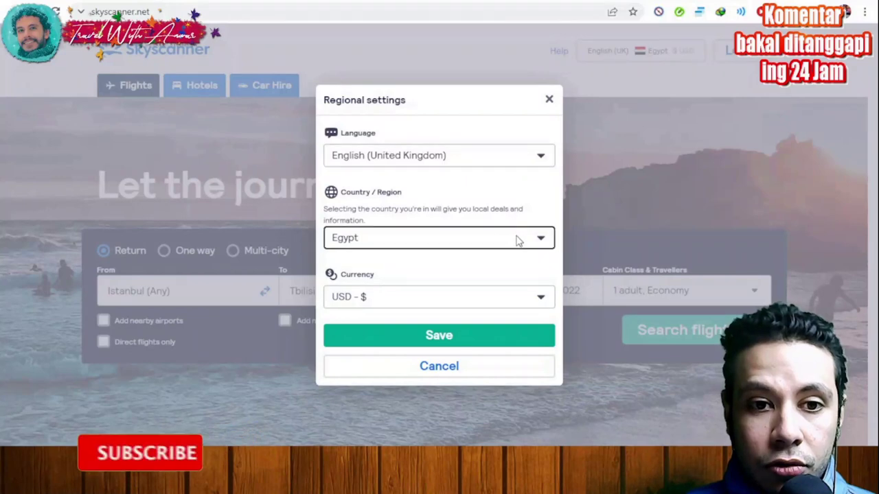
Step: Close the regional settings, preview Multi-city, and go back to the Istanbul–Tbilisi return search
{"action": "left_click", "coordinate": [520, 299]}
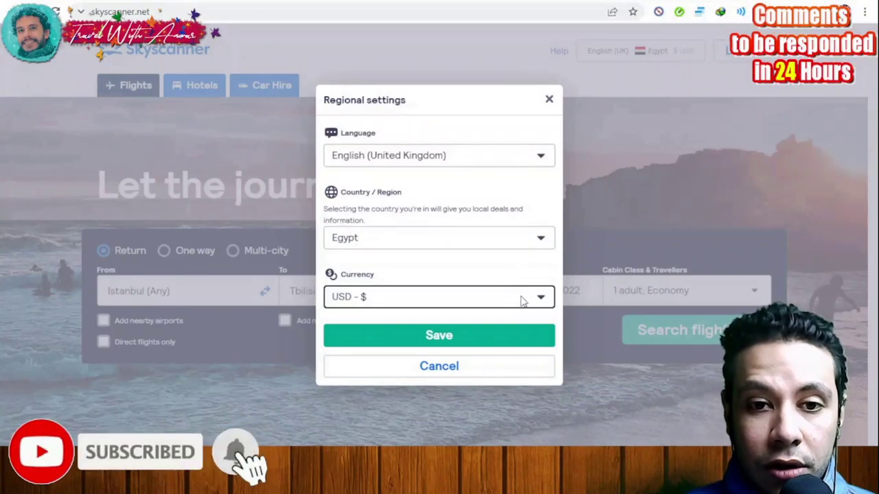
{"action": "left_click", "coordinate": [630, 210]}
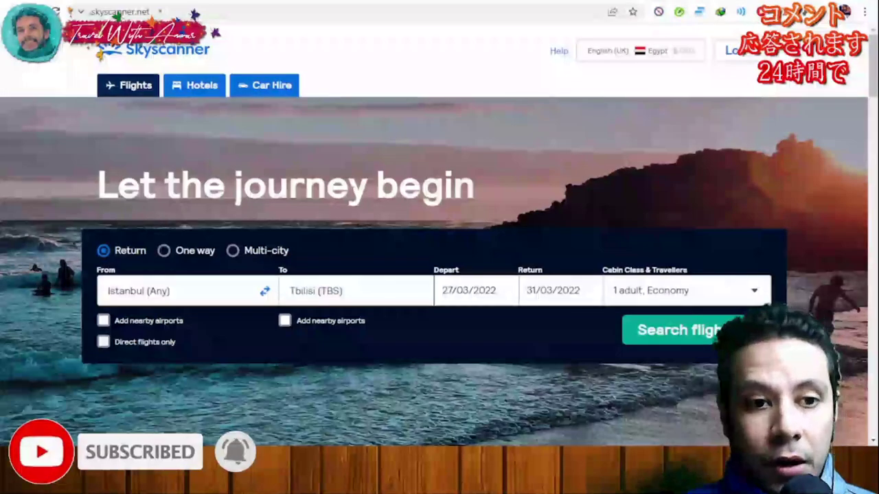
{"action": "left_click", "coordinate": [234, 251]}
{"action": "scroll", "coordinate": [754, 169], "scroll_direction": "down", "scroll_amount": 1}
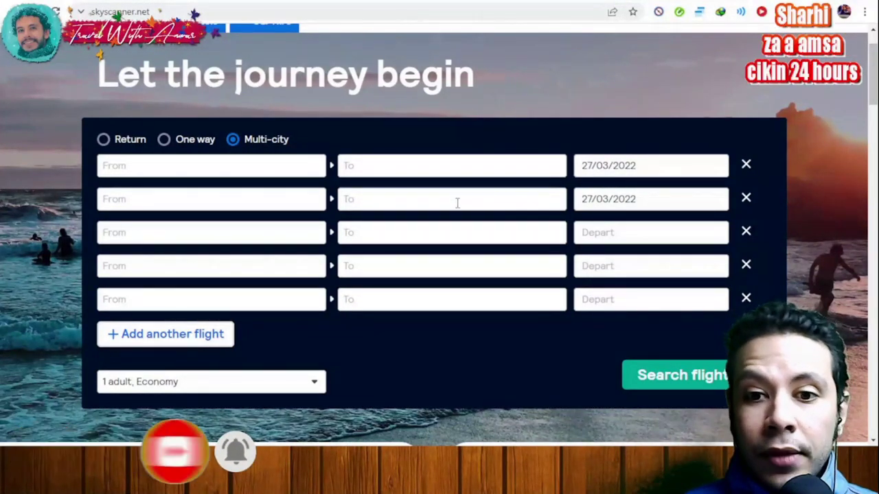
{"action": "left_click", "coordinate": [104, 139]}
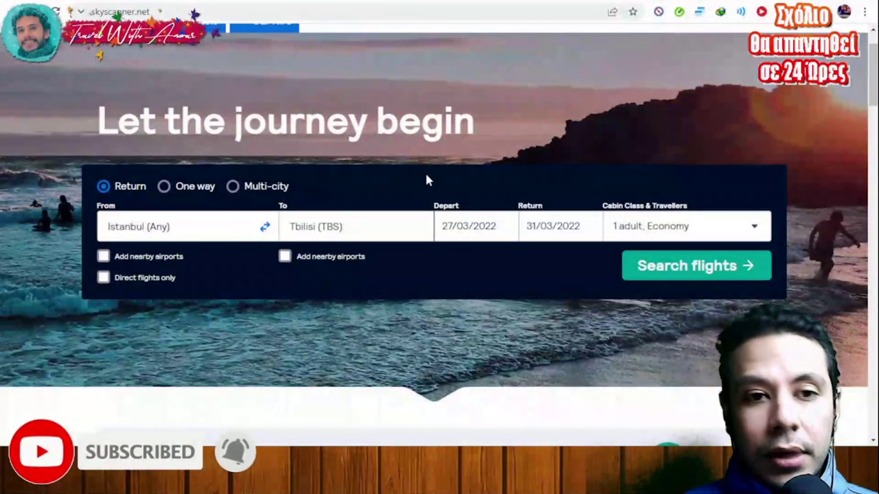
{"action": "left_click", "coordinate": [217, 223]}
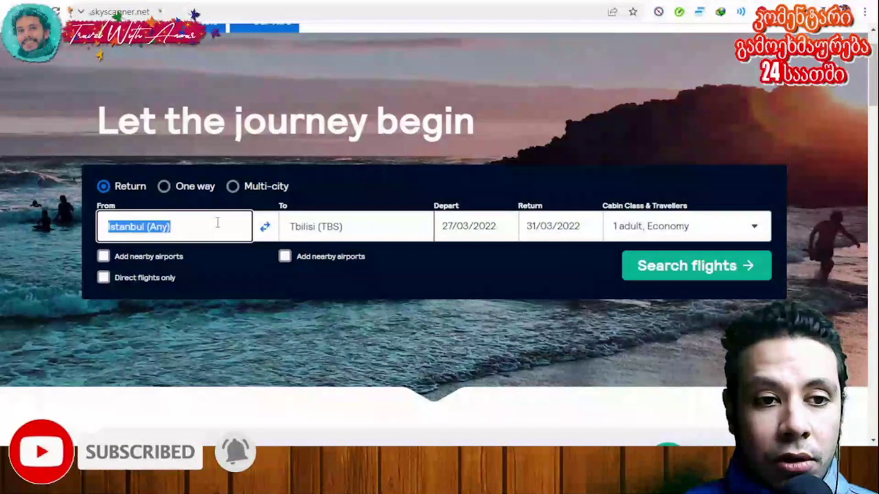
{"action": "type", "text": "ist"}
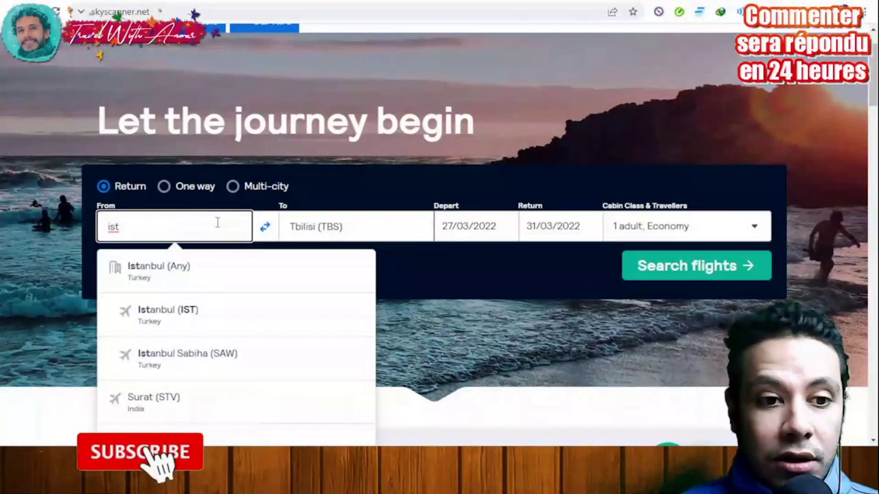
{"action": "left_click", "coordinate": [175, 278]}
{"action": "left_click", "coordinate": [325, 233]}
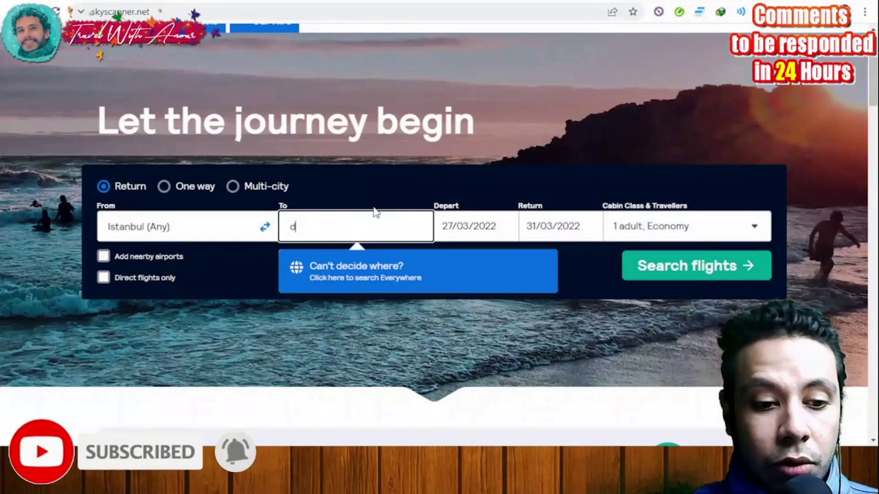
{"action": "type", "text": "el"}
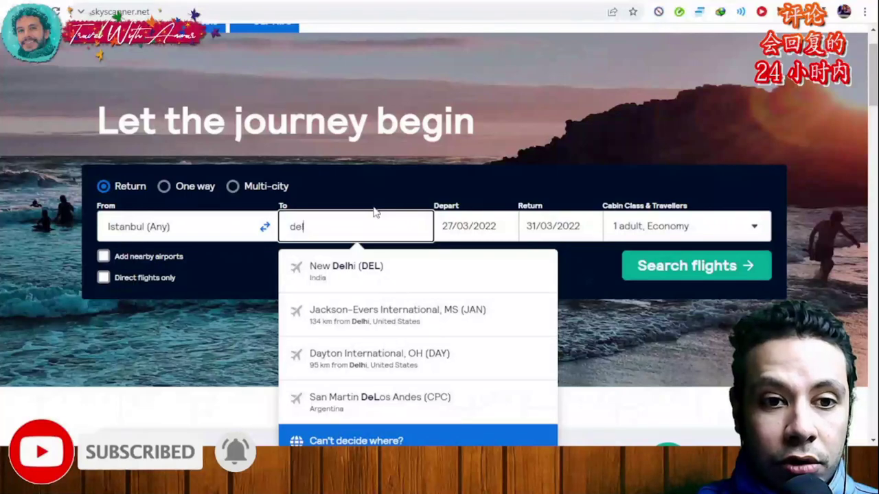
{"action": "key", "text": "BackSpace"}
{"action": "key", "text": "BackSpace"}
{"action": "key", "text": "BackSpace"}
{"action": "type", "text": "te"}
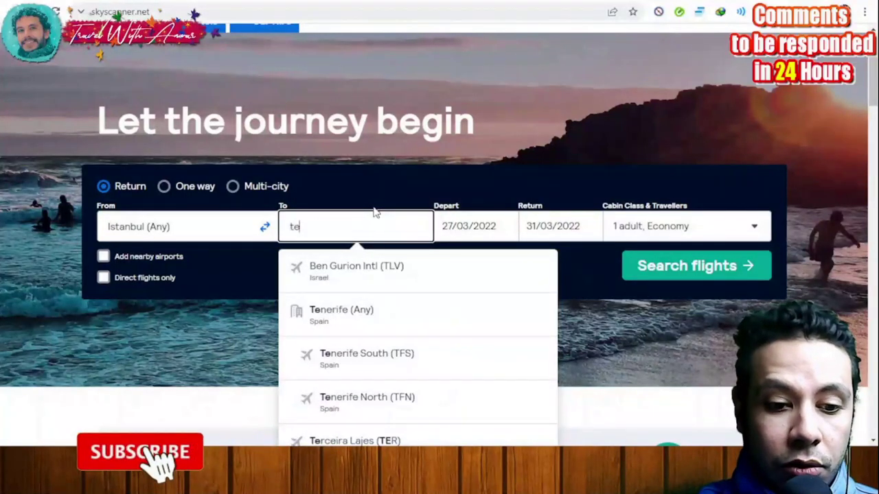
{"action": "type", "text": "blis"}
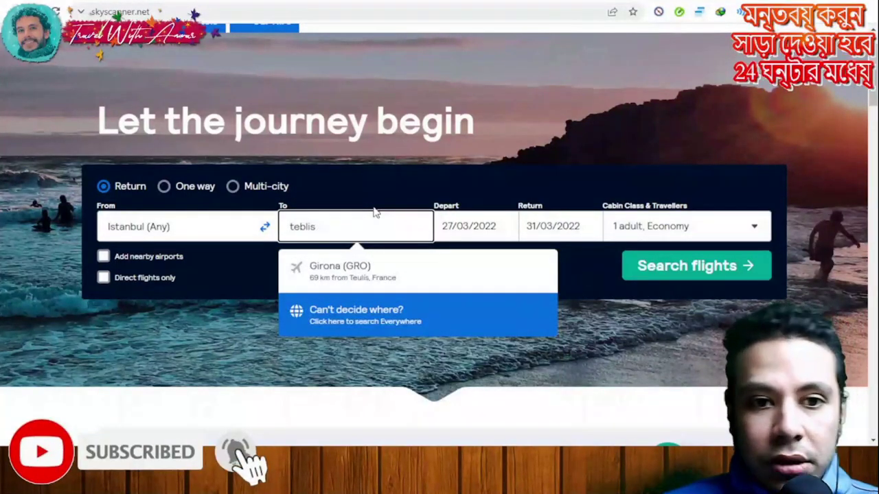
{"action": "key", "text": "BackSpace"}
{"action": "key", "text": "BackSpace"}
{"action": "key", "text": "BackSpace"}
{"action": "key", "text": "BackSpace"}
{"action": "key", "text": "BackSpace"}
{"action": "type", "text": "geo"}
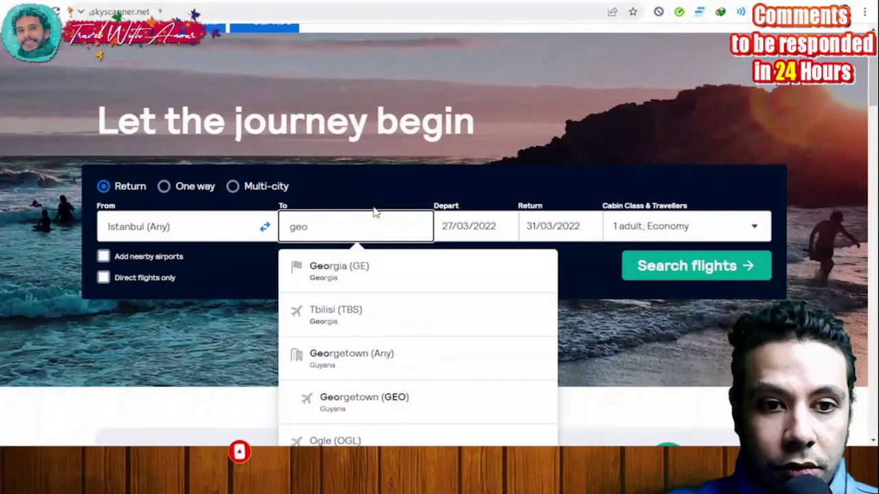
{"action": "left_click", "coordinate": [372, 314]}
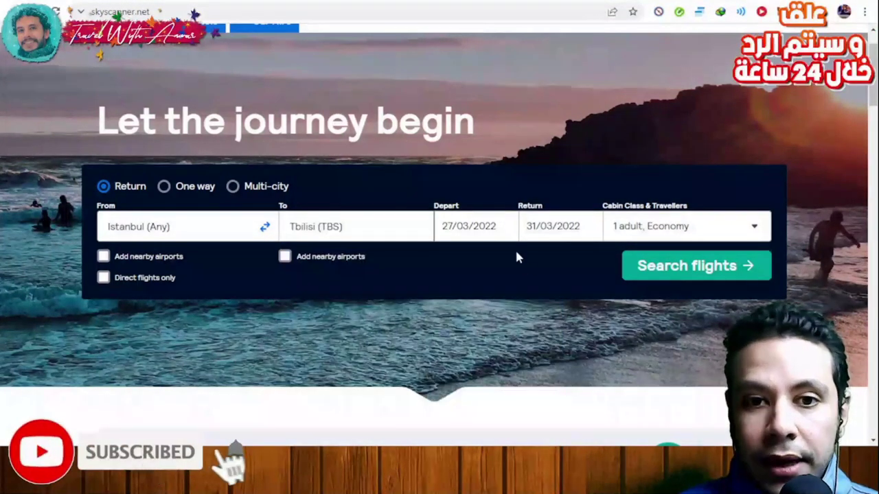
{"action": "left_click", "coordinate": [473, 231]}
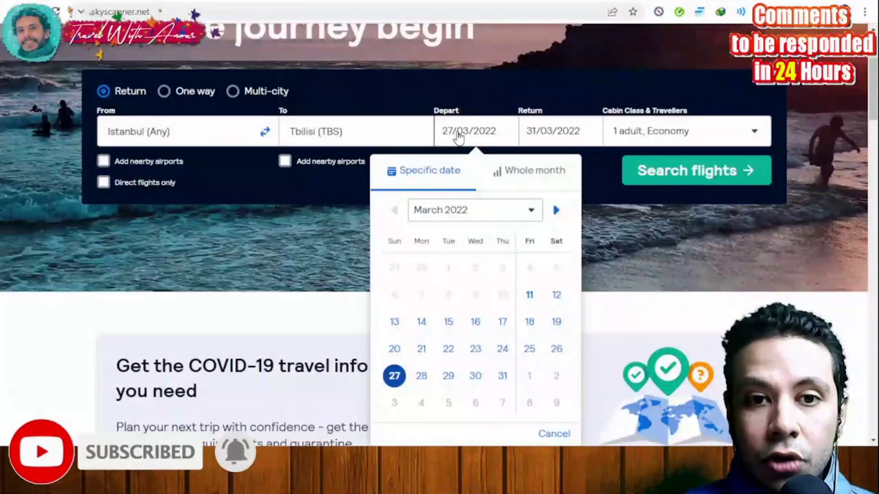
{"action": "left_click", "coordinate": [556, 131]}
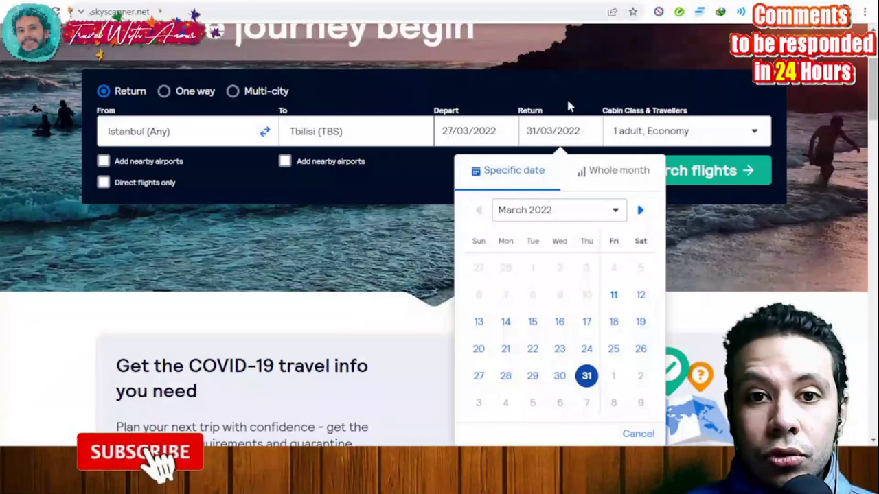
{"action": "left_click", "coordinate": [701, 137]}
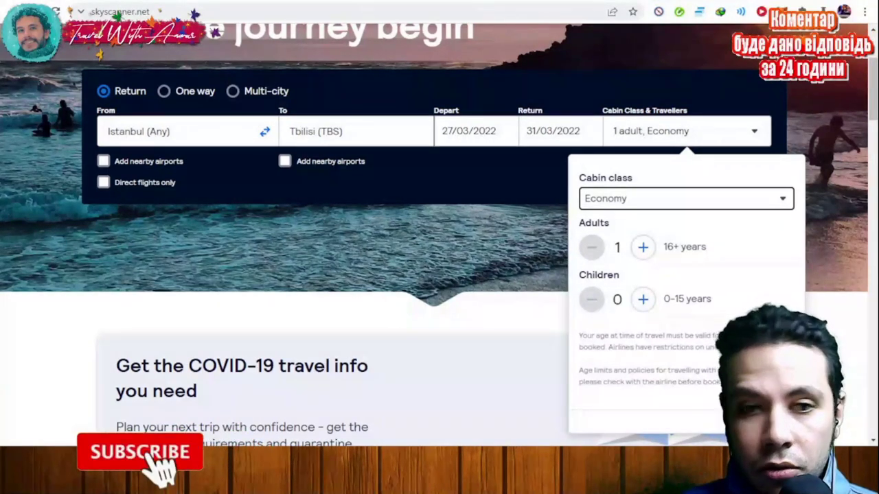
{"action": "left_click", "coordinate": [425, 261]}
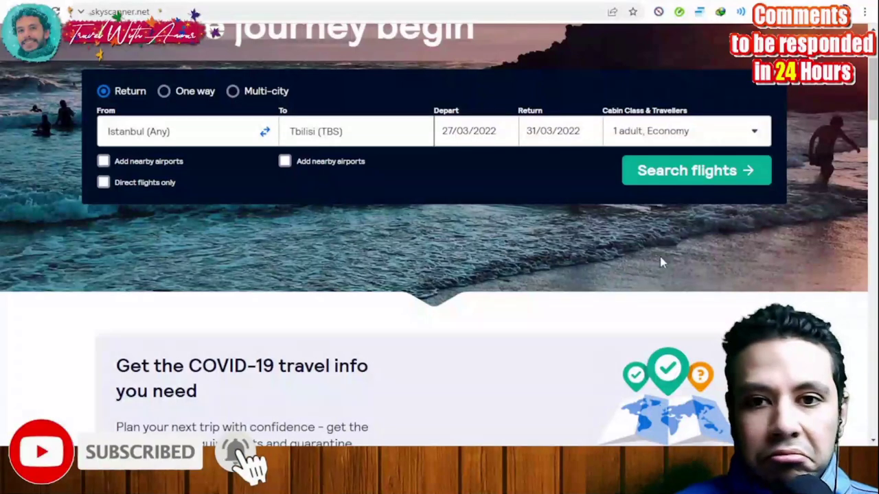
Step: Search Istanbul–Tbilisi flights, review the results, and select the best $216 Turkish Airlines round trip
{"action": "left_click", "coordinate": [692, 180]}
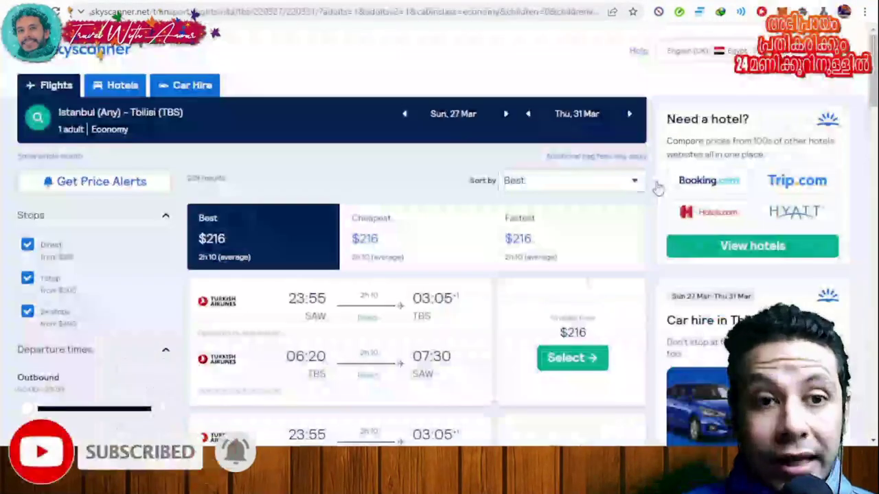
{"action": "scroll", "coordinate": [384, 228], "scroll_direction": "down", "scroll_amount": 3}
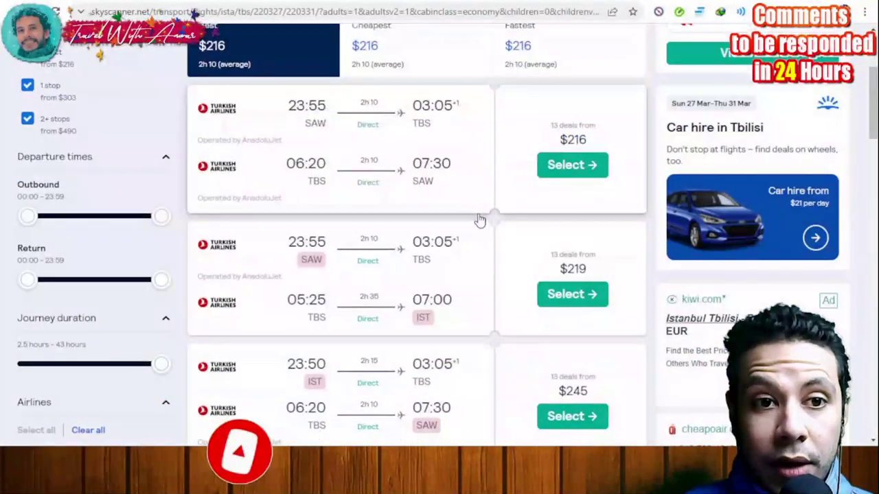
{"action": "scroll", "coordinate": [475, 220], "scroll_direction": "up", "scroll_amount": 2}
{"action": "scroll", "coordinate": [402, 142], "scroll_direction": "down", "scroll_amount": 2}
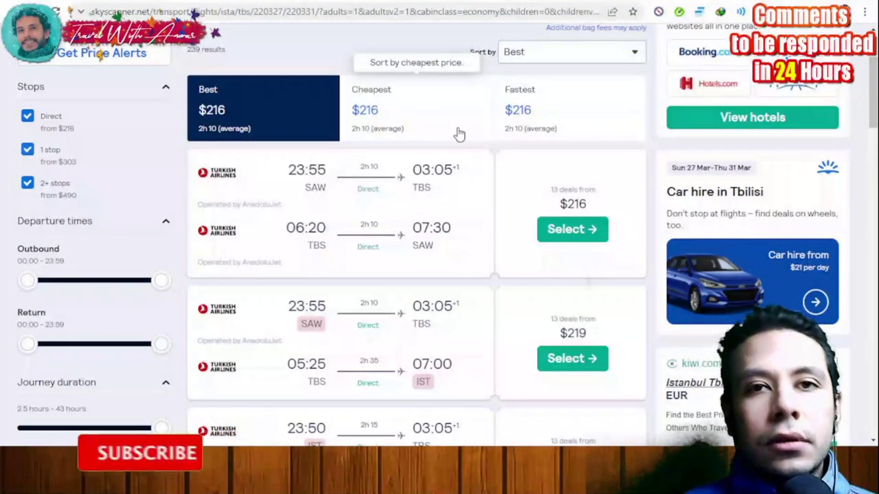
{"action": "scroll", "coordinate": [458, 131], "scroll_direction": "up", "scroll_amount": 1}
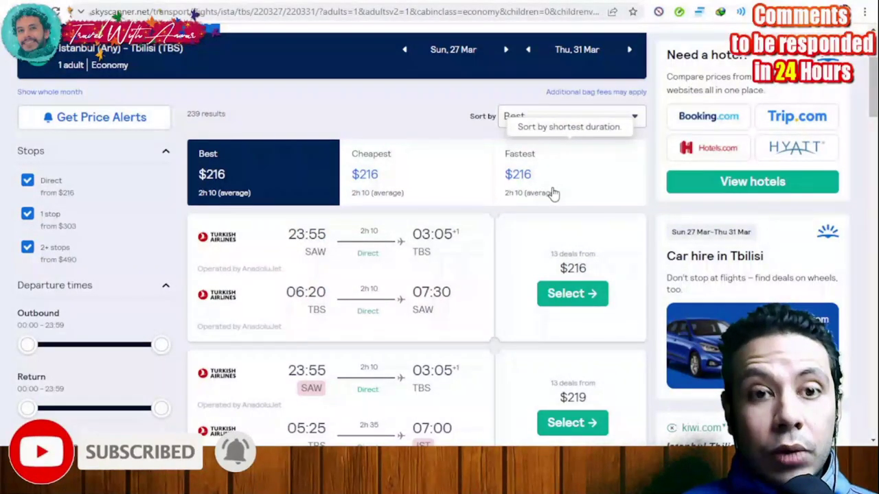
{"action": "left_click", "coordinate": [580, 294]}
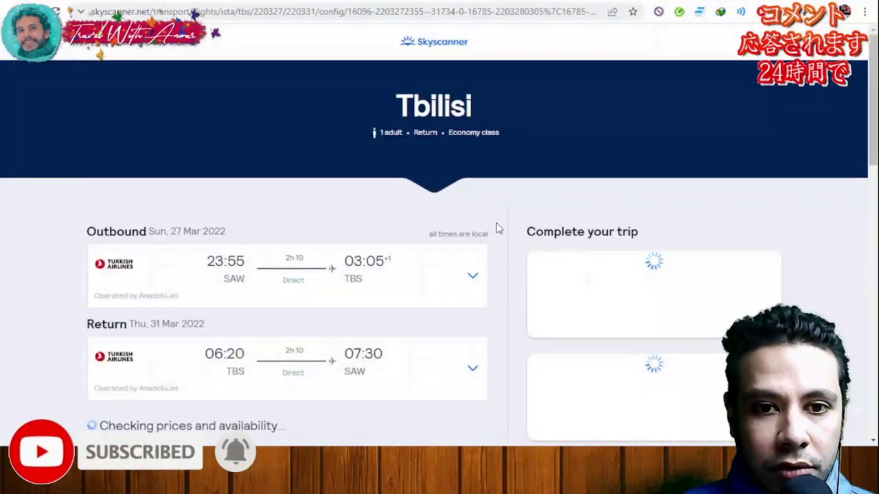
Step: Expand and collapse the outbound and return flight details of the $216 trip
{"action": "scroll", "coordinate": [498, 228], "scroll_direction": "down", "scroll_amount": 1}
{"action": "scroll", "coordinate": [499, 228], "scroll_direction": "down", "scroll_amount": 2}
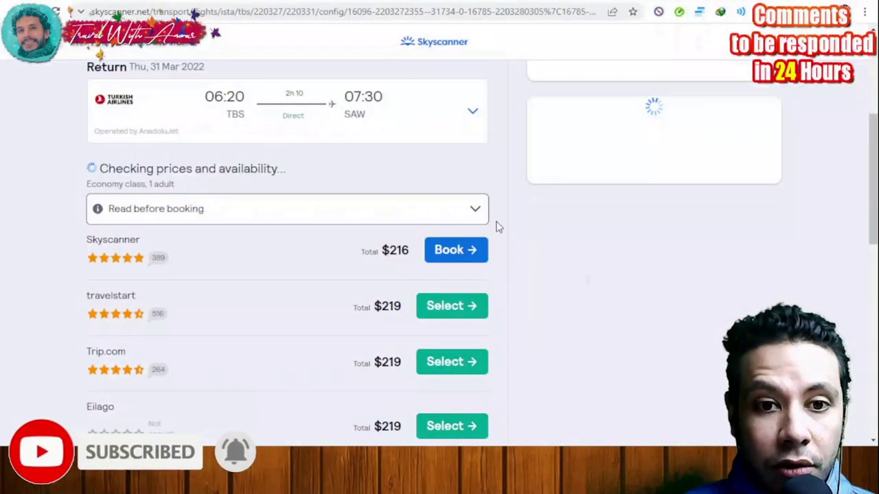
{"action": "scroll", "coordinate": [522, 246], "scroll_direction": "down", "scroll_amount": 1}
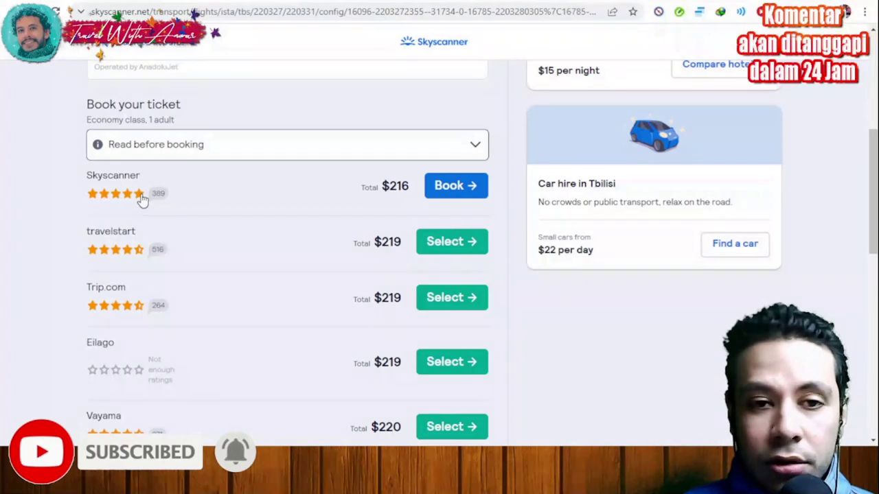
{"action": "scroll", "coordinate": [165, 193], "scroll_direction": "down", "scroll_amount": 1}
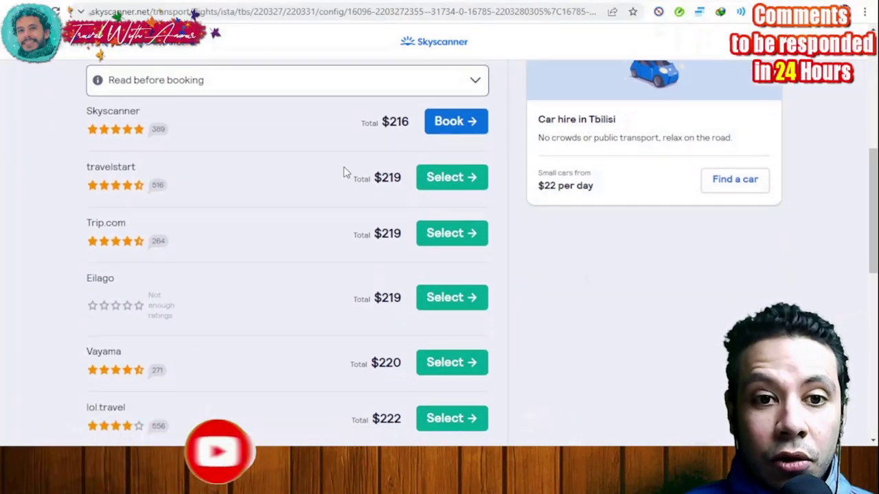
{"action": "scroll", "coordinate": [287, 206], "scroll_direction": "down", "scroll_amount": 2}
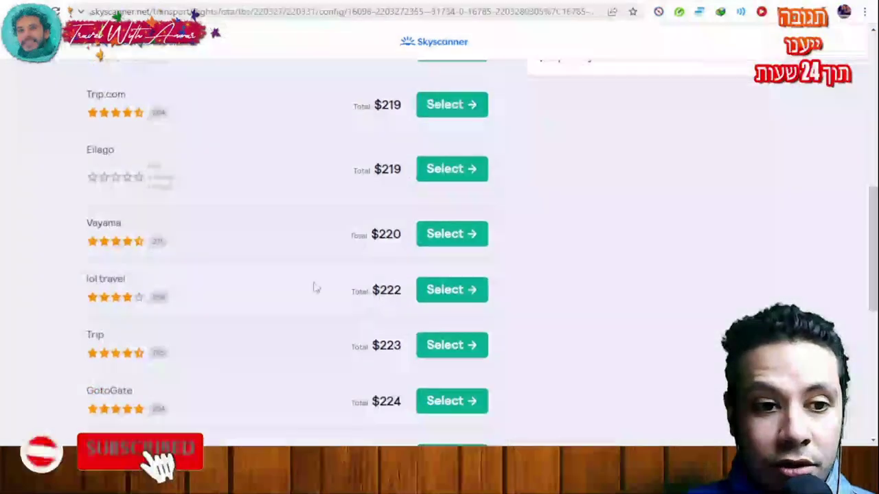
{"action": "scroll", "coordinate": [302, 290], "scroll_direction": "up", "scroll_amount": 4}
{"action": "scroll", "coordinate": [304, 284], "scroll_direction": "up", "scroll_amount": 1}
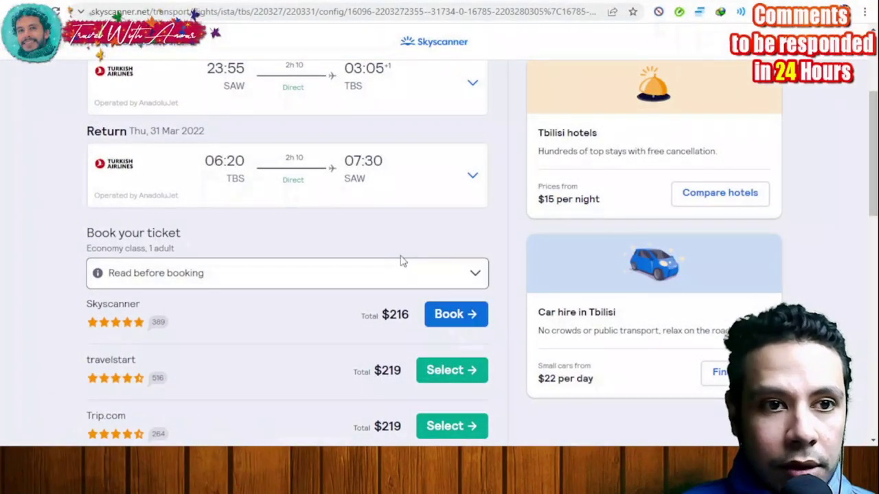
{"action": "scroll", "coordinate": [434, 275], "scroll_direction": "up", "scroll_amount": 1}
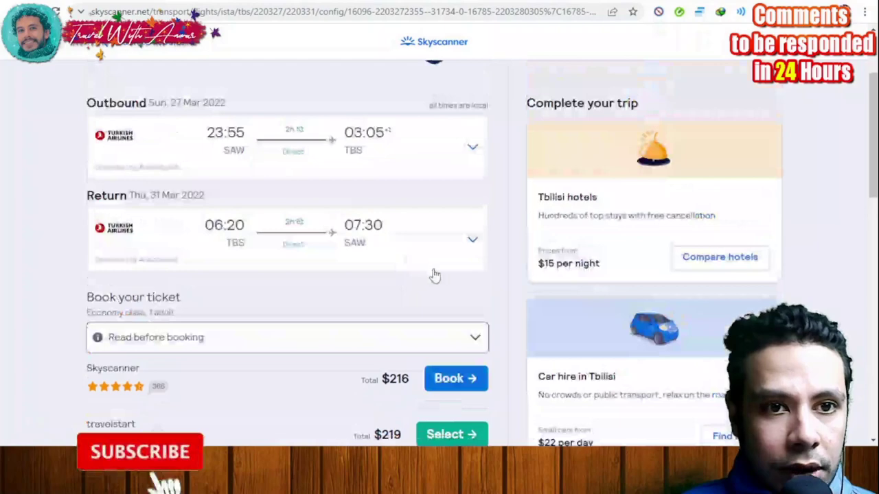
{"action": "left_click", "coordinate": [470, 154]}
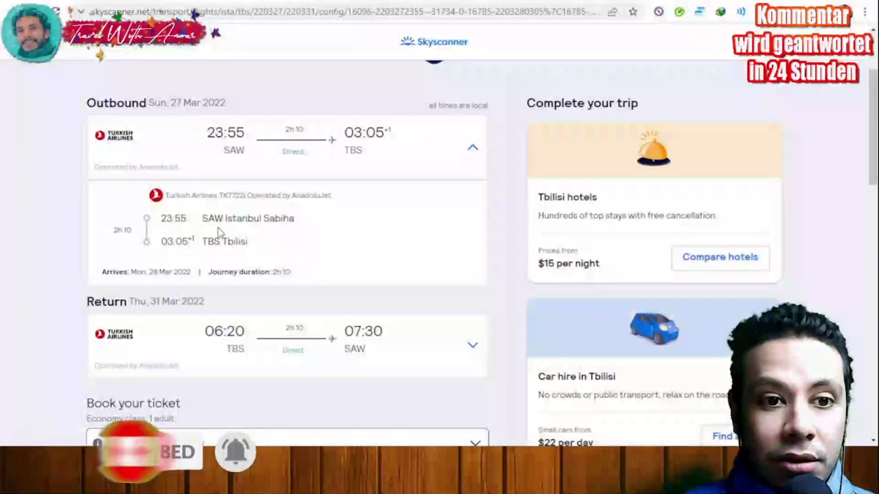
{"action": "scroll", "coordinate": [227, 234], "scroll_direction": "down", "scroll_amount": 1}
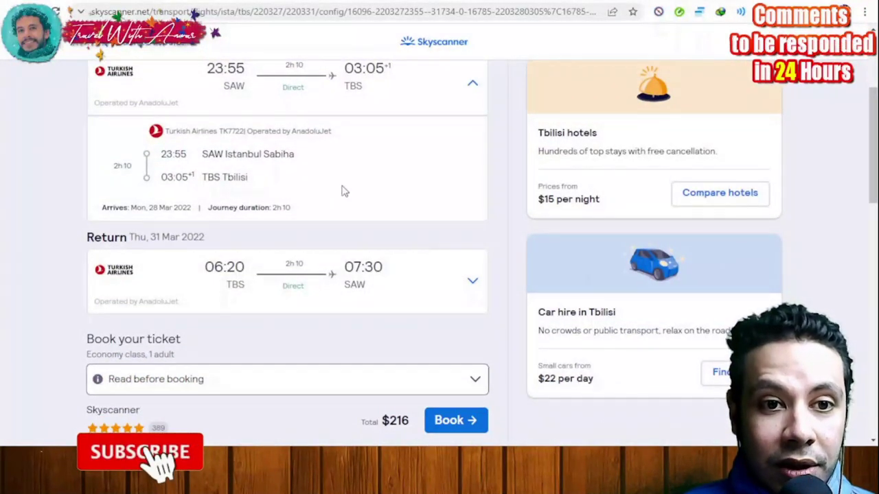
{"action": "left_click", "coordinate": [471, 282]}
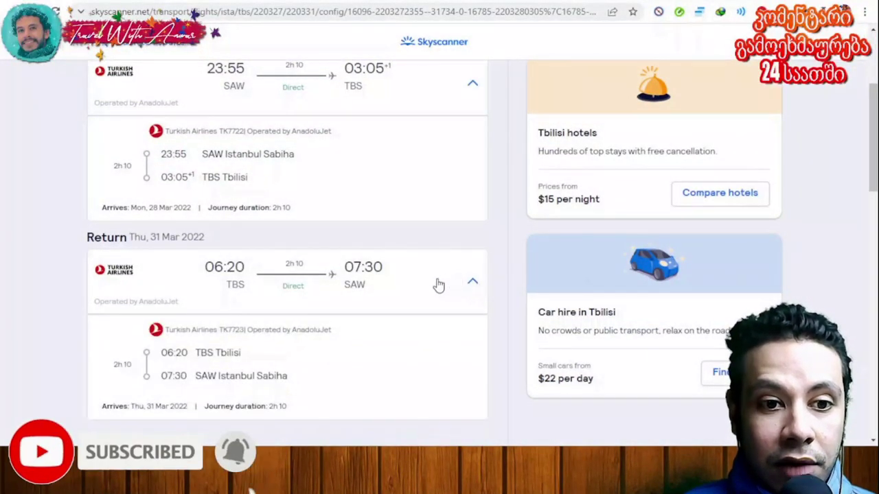
{"action": "scroll", "coordinate": [443, 270], "scroll_direction": "down", "scroll_amount": 1}
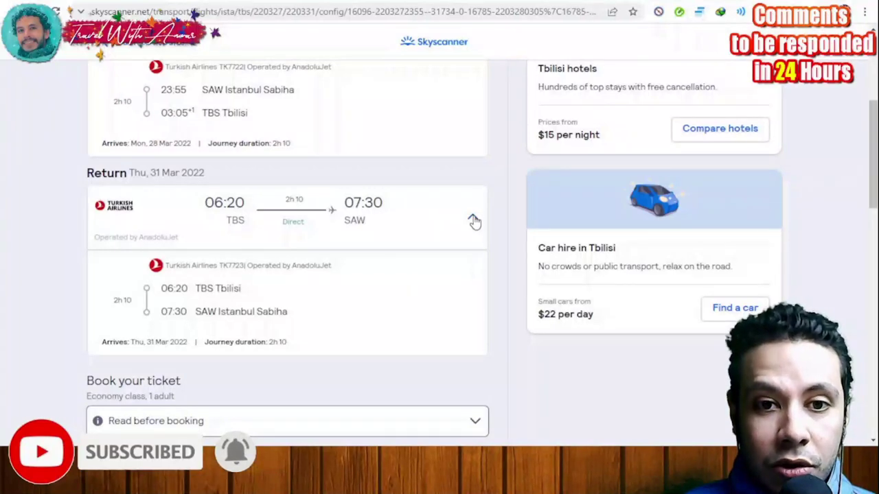
{"action": "left_click", "coordinate": [474, 220]}
{"action": "scroll", "coordinate": [467, 137], "scroll_direction": "up", "scroll_amount": 1}
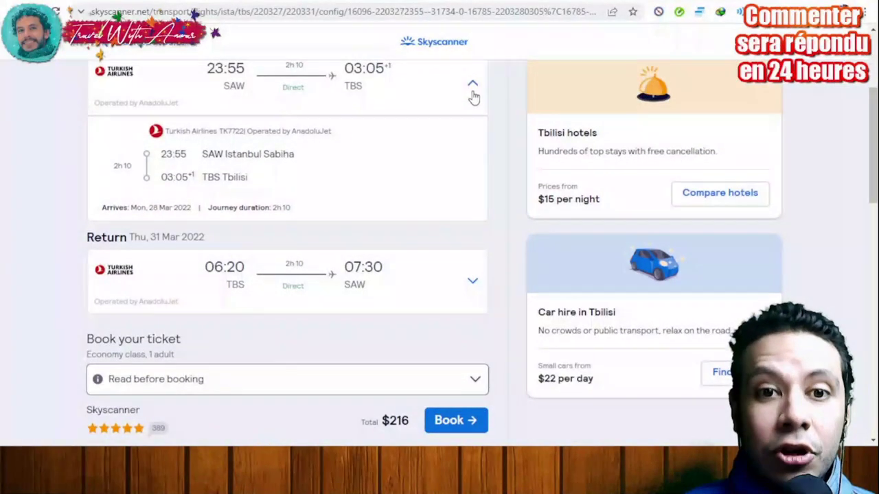
{"action": "left_click", "coordinate": [473, 94]}
Step: Book the $216 Skyscanner offer and review its 196.33 € Standard Ticket with cabin and checked bags
{"action": "scroll", "coordinate": [444, 187], "scroll_direction": "up", "scroll_amount": 1}
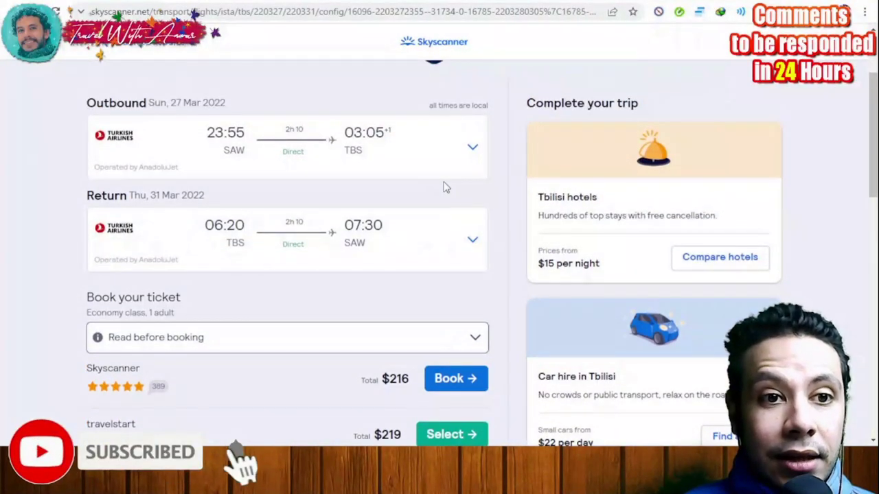
{"action": "scroll", "coordinate": [447, 229], "scroll_direction": "down", "scroll_amount": 1}
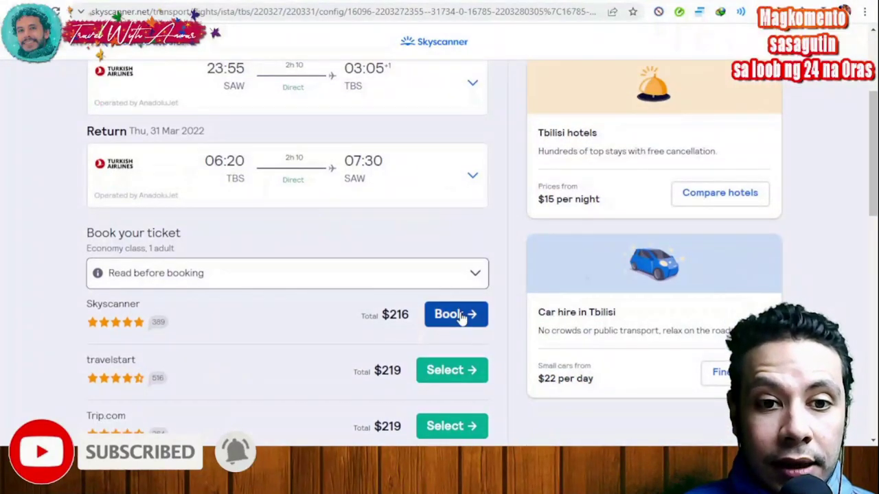
{"action": "scroll", "coordinate": [444, 295], "scroll_direction": "up", "scroll_amount": 1}
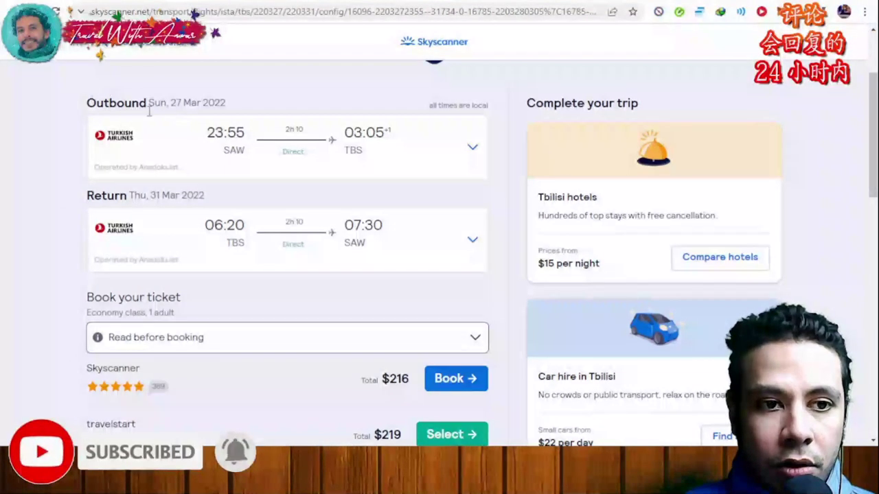
{"action": "scroll", "coordinate": [206, 240], "scroll_direction": "down", "scroll_amount": 1}
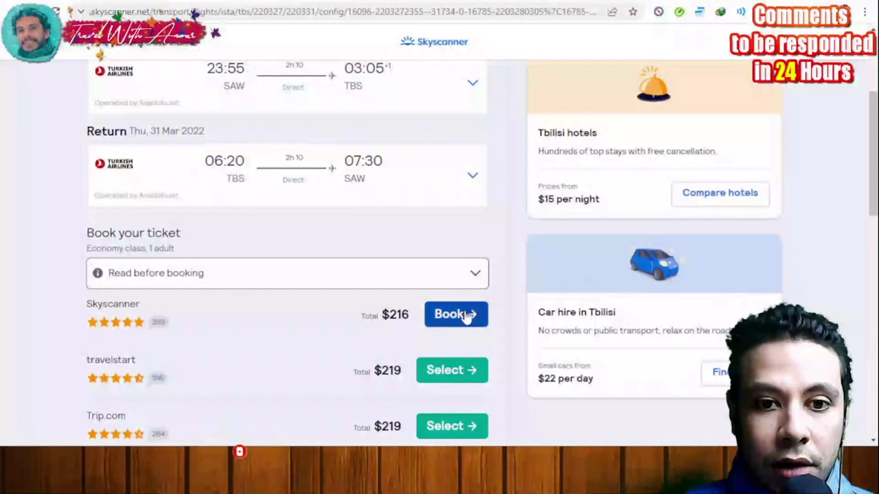
{"action": "left_click", "coordinate": [465, 316]}
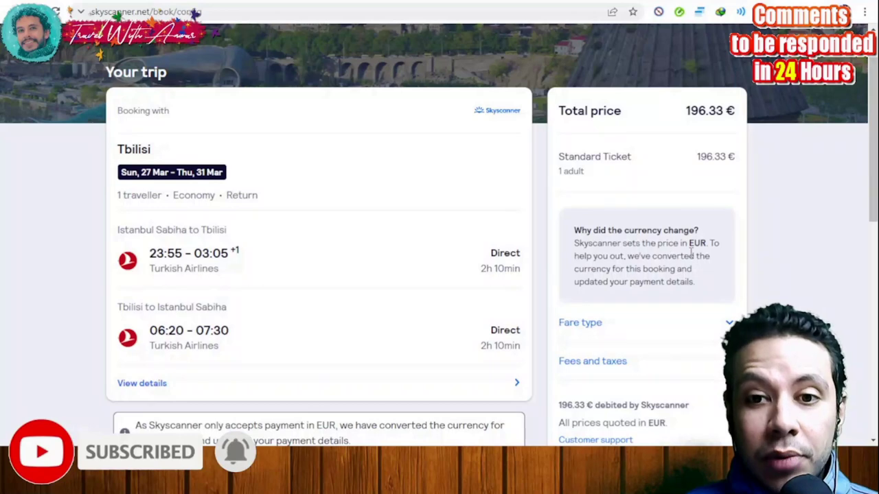
{"action": "scroll", "coordinate": [274, 166], "scroll_direction": "down", "scroll_amount": 1}
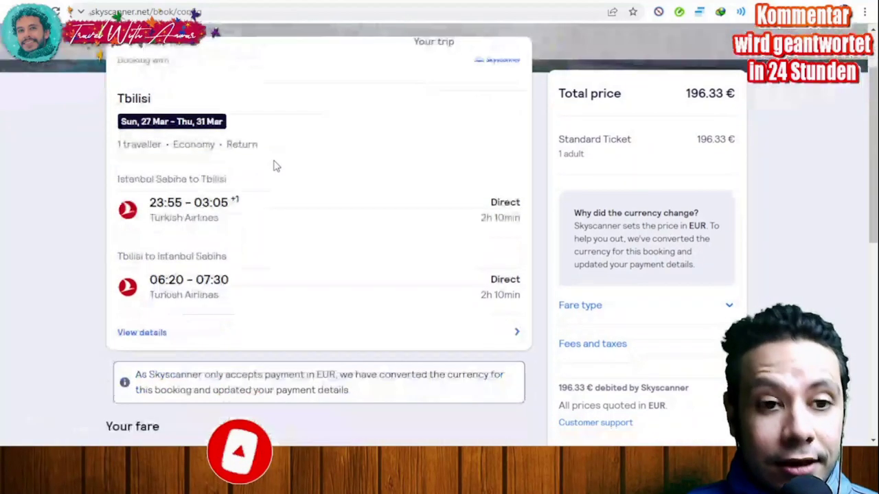
{"action": "scroll", "coordinate": [275, 164], "scroll_direction": "down", "scroll_amount": 2}
{"action": "scroll", "coordinate": [275, 162], "scroll_direction": "down", "scroll_amount": 4}
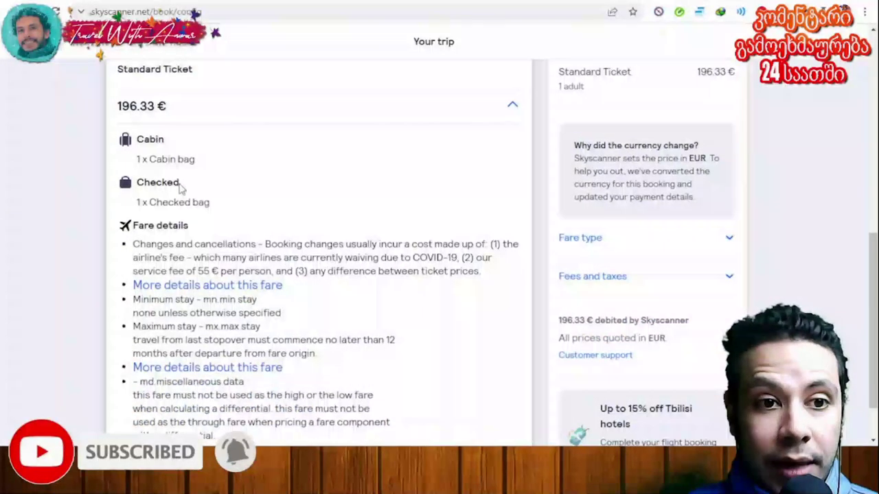
{"action": "scroll", "coordinate": [195, 203], "scroll_direction": "down", "scroll_amount": 1}
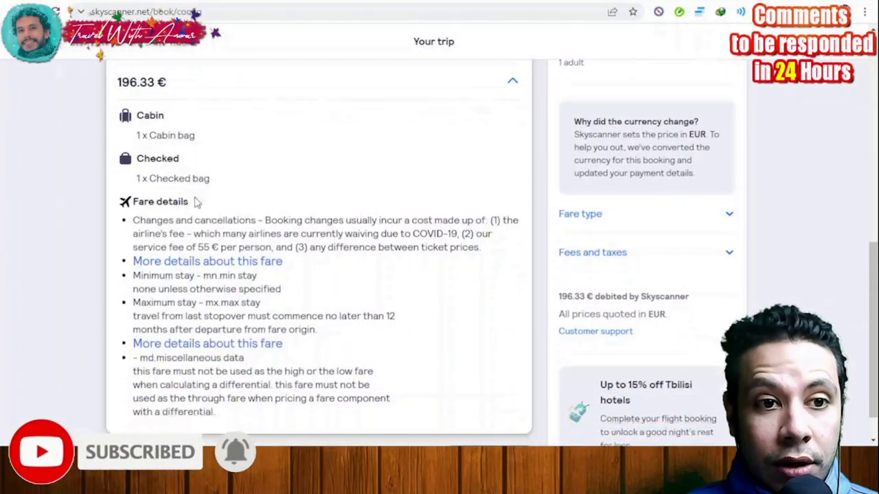
Step: Continue to the checkout page and dismiss the contact details form unfilled
{"action": "left_click", "coordinate": [493, 420]}
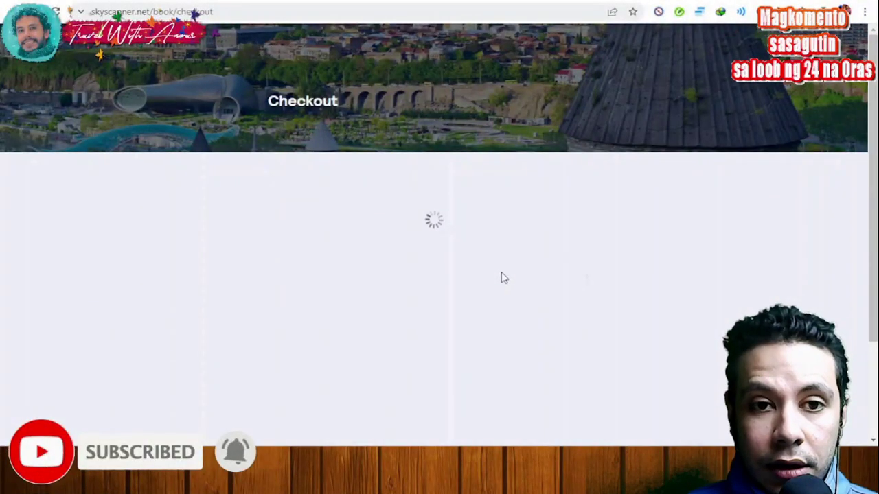
{"action": "scroll", "coordinate": [501, 261], "scroll_direction": "down", "scroll_amount": 3}
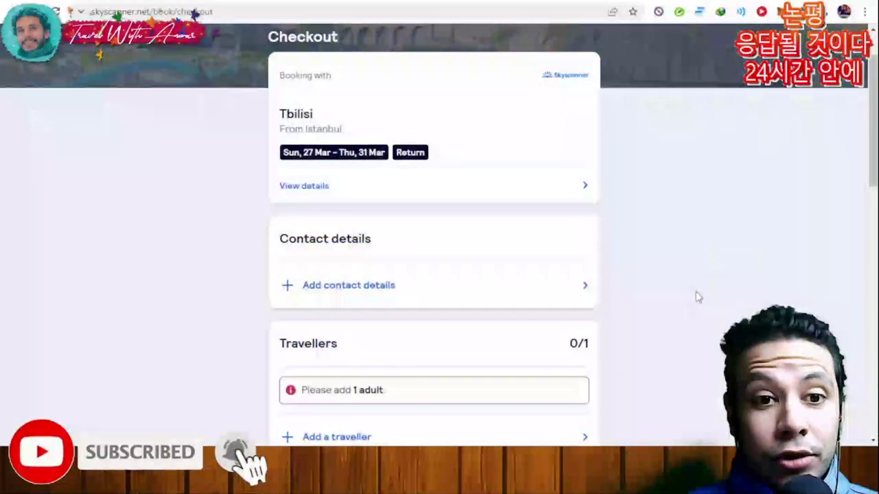
{"action": "left_click", "coordinate": [535, 227]}
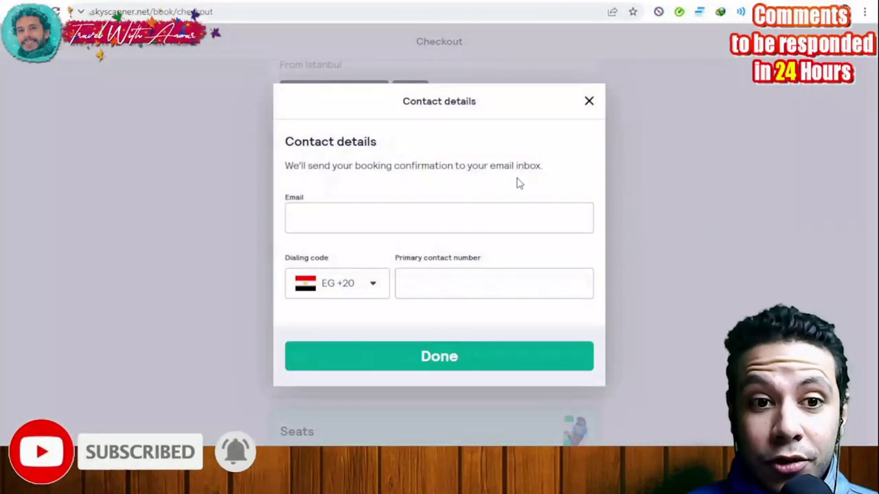
{"action": "left_click", "coordinate": [588, 101]}
Step: Dismiss the Add a traveller form unfilled and scroll down to the Payment section
{"action": "scroll", "coordinate": [694, 158], "scroll_direction": "down", "scroll_amount": 1}
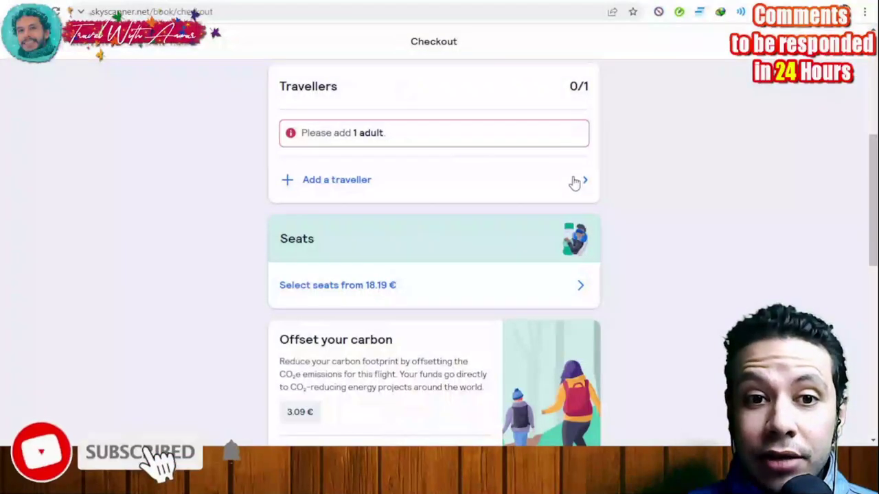
{"action": "left_click", "coordinate": [572, 181]}
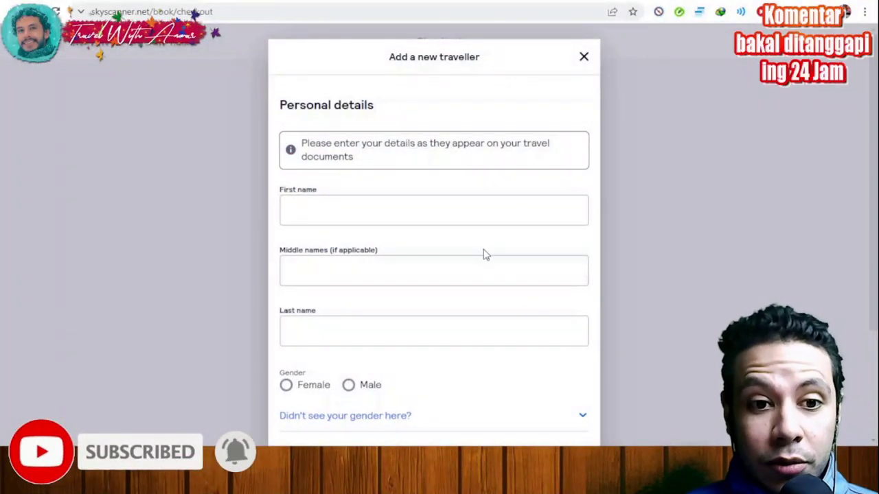
{"action": "scroll", "coordinate": [478, 330], "scroll_direction": "down", "scroll_amount": 2}
{"action": "left_click", "coordinate": [653, 253]}
{"action": "scroll", "coordinate": [653, 254], "scroll_direction": "down", "scroll_amount": 5}
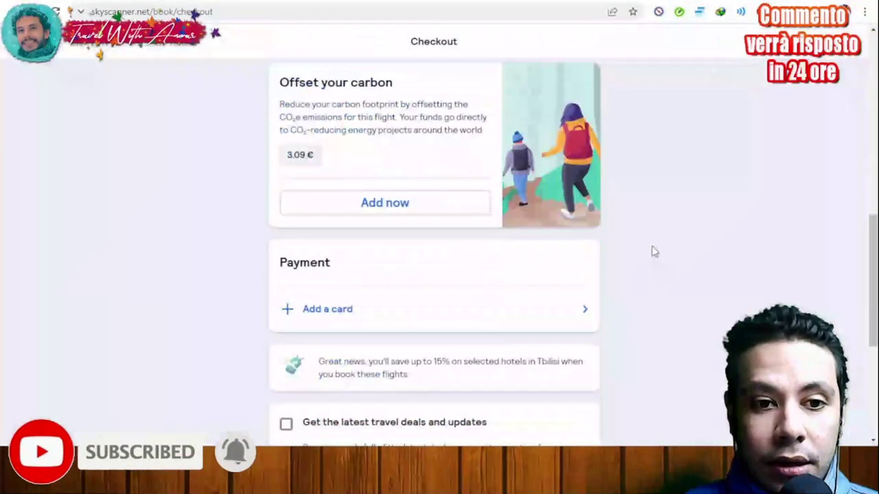
{"action": "scroll", "coordinate": [652, 251], "scroll_direction": "down", "scroll_amount": 2}
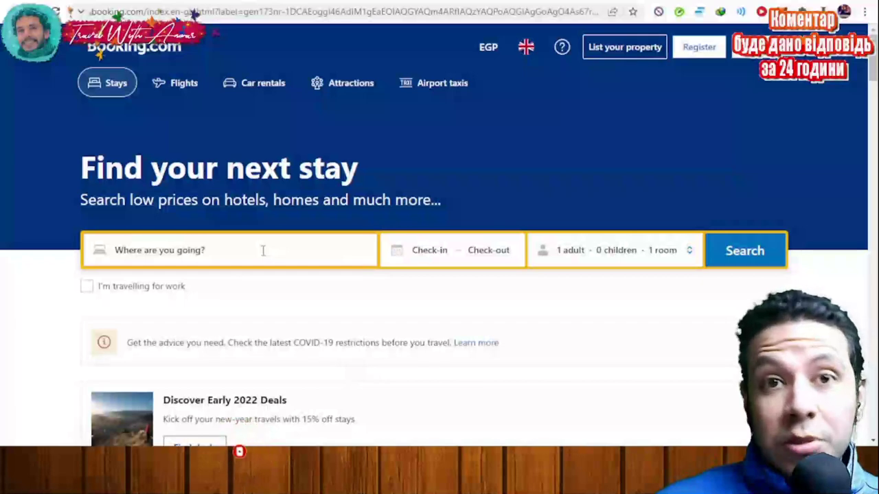
Step: Search Booking.com stays in Istanbul, Turkey, from 28 March to 1 April 2022
{"action": "left_click", "coordinate": [263, 250]}
{"action": "type", "text": "is"}
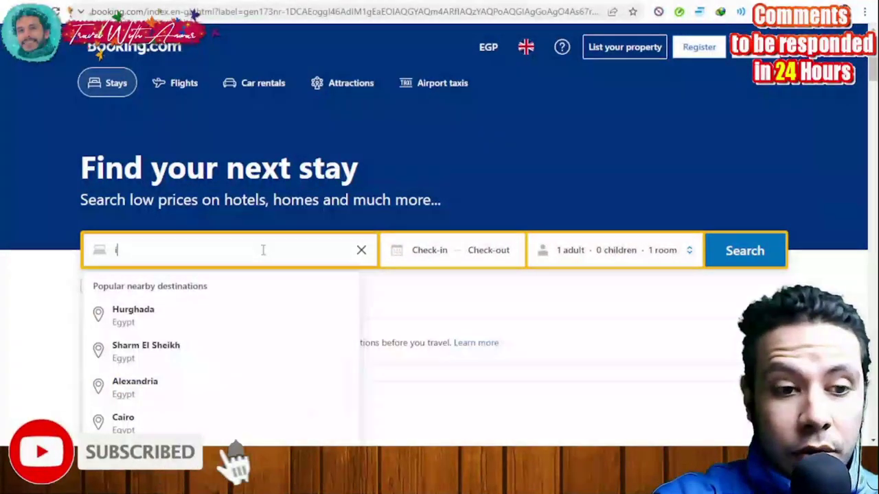
{"action": "type", "text": "t"}
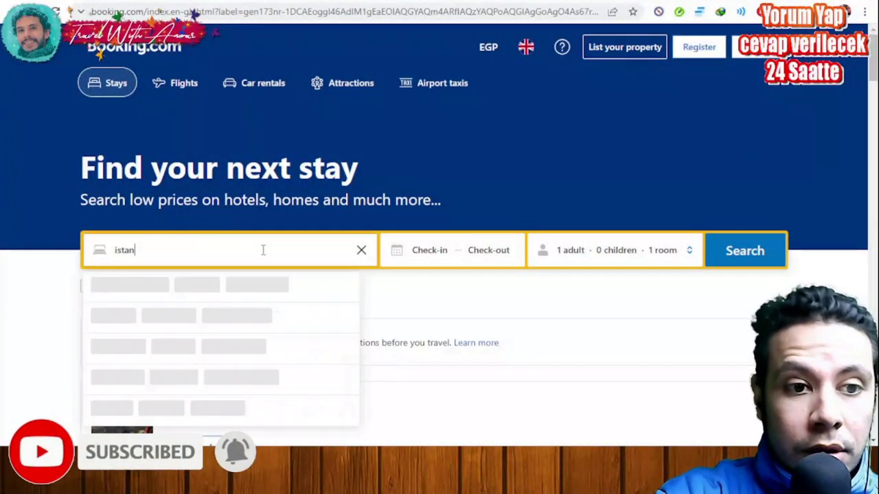
{"action": "type", "text": "an"}
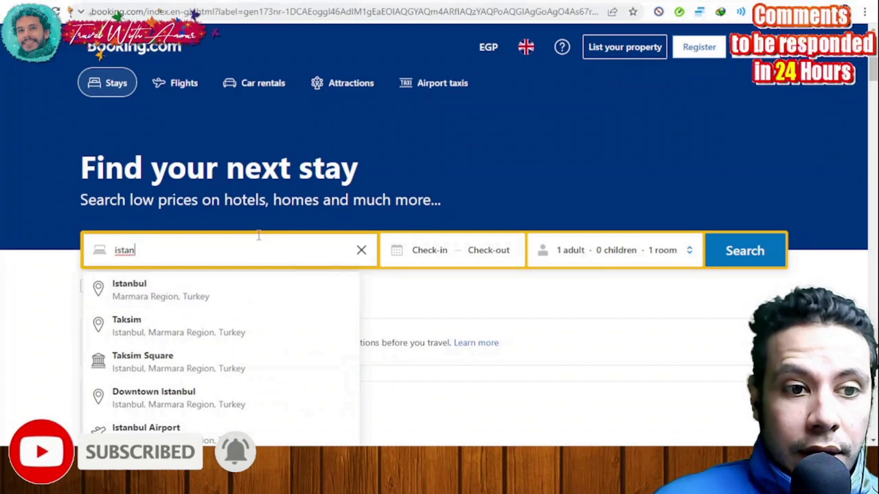
{"action": "type", "text": "bu"}
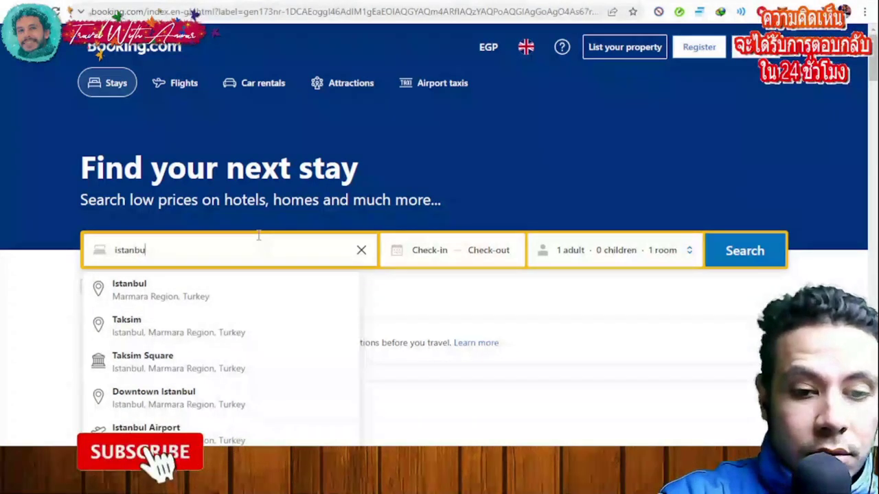
{"action": "type", "text": "l"}
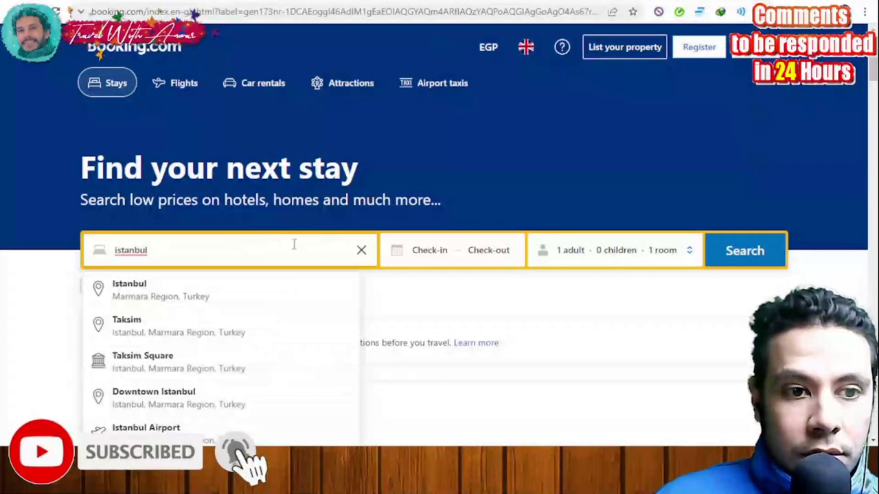
{"action": "left_click", "coordinate": [268, 295]}
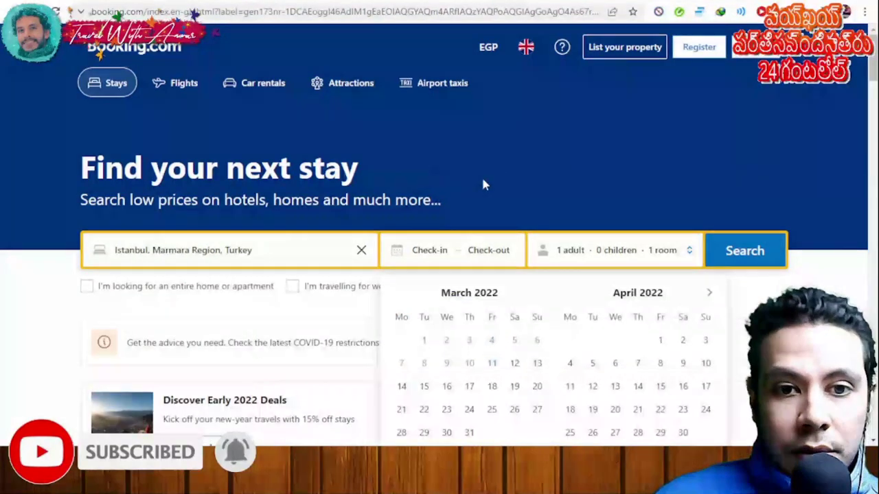
{"action": "scroll", "coordinate": [482, 184], "scroll_direction": "down", "scroll_amount": 2}
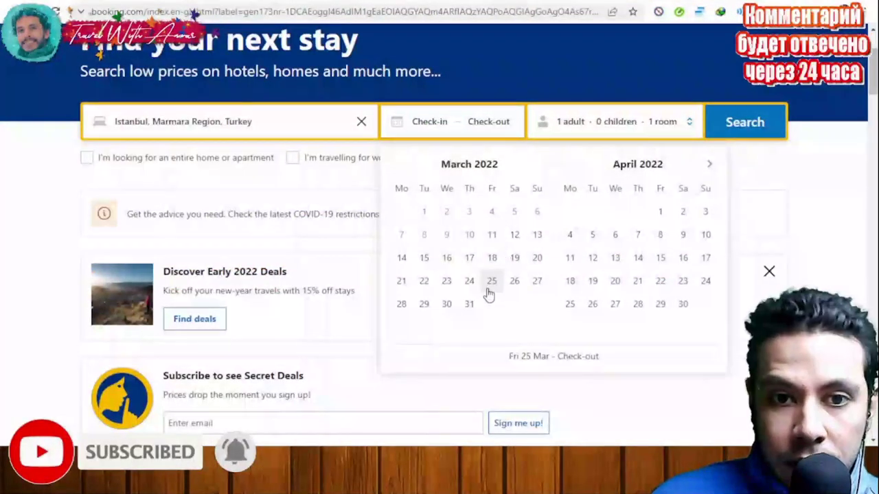
{"action": "left_click", "coordinate": [402, 304]}
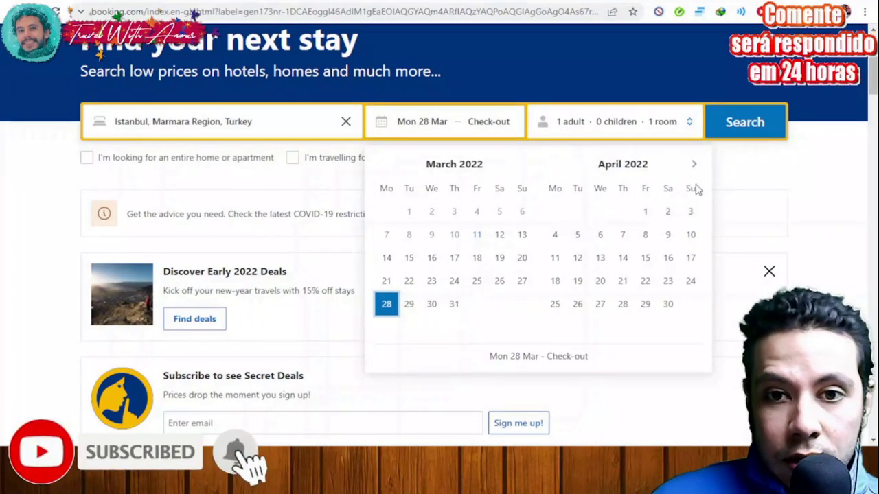
{"action": "left_click", "coordinate": [645, 213]}
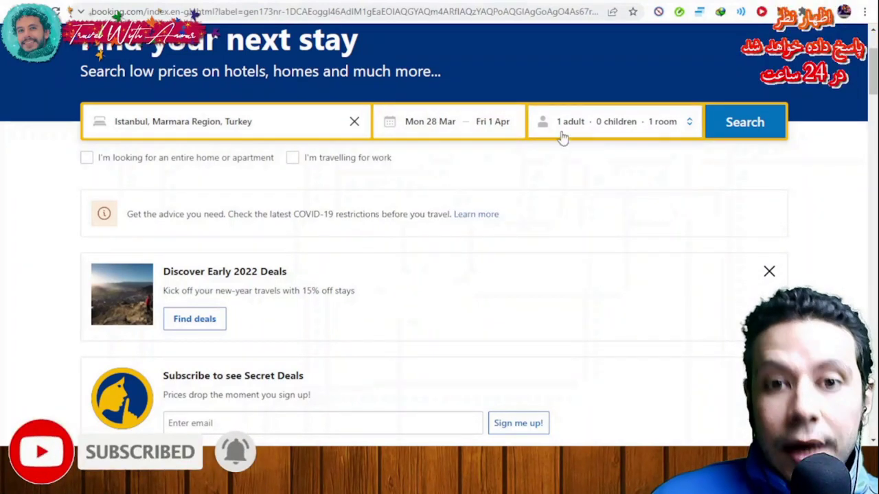
{"action": "left_click", "coordinate": [745, 126]}
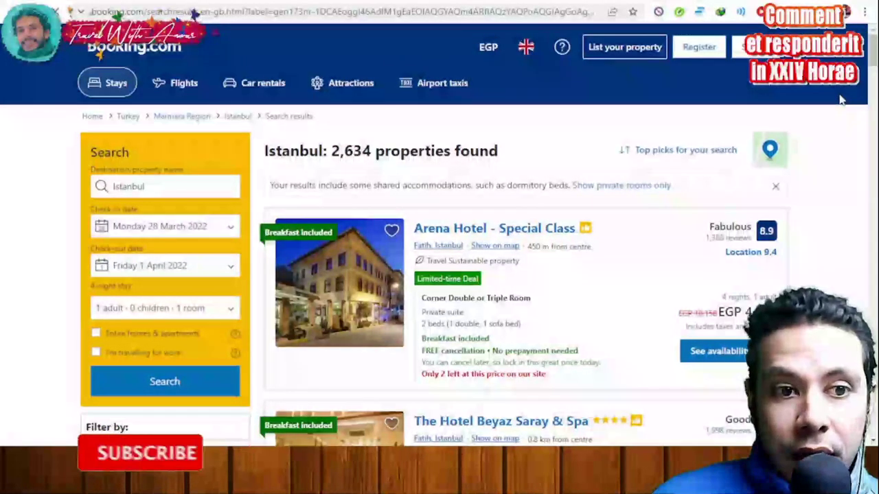
Step: Change the results currency from EGP to U.S. dollar and browse the Istanbul listings
{"action": "scroll", "coordinate": [704, 210], "scroll_direction": "down", "scroll_amount": 1}
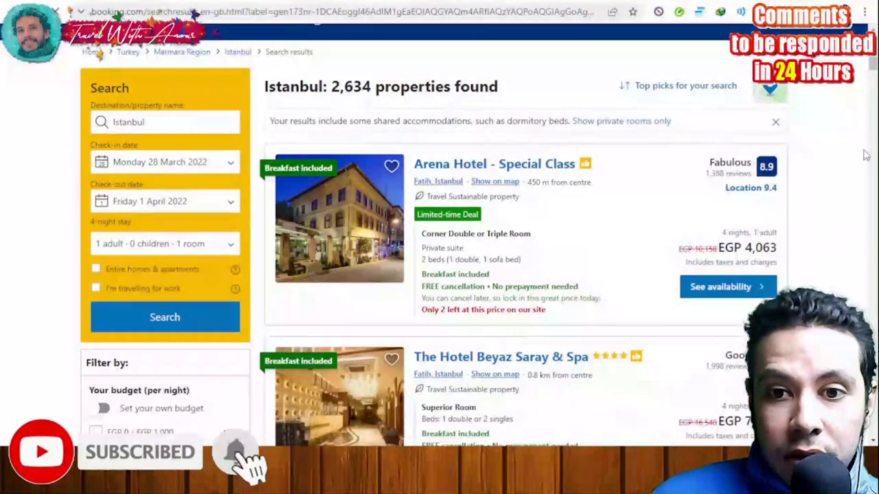
{"action": "scroll", "coordinate": [843, 221], "scroll_direction": "up", "scroll_amount": 1}
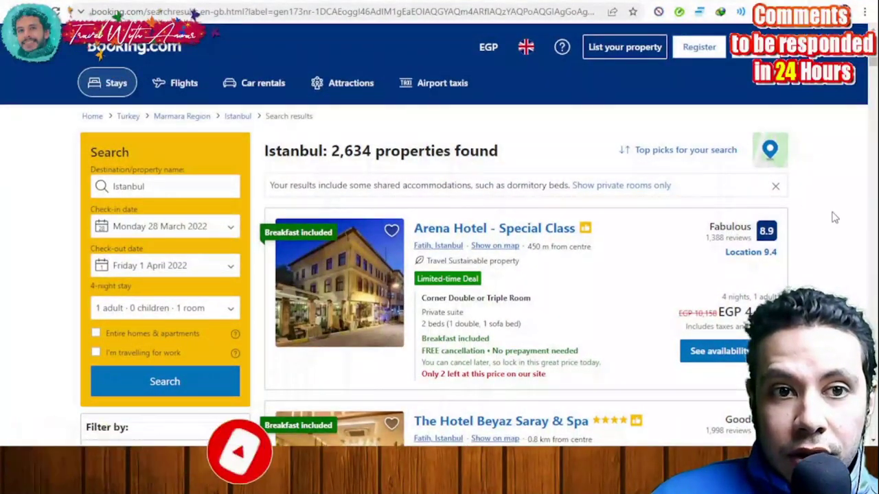
{"action": "scroll", "coordinate": [790, 213], "scroll_direction": "down", "scroll_amount": 1}
{"action": "scroll", "coordinate": [738, 226], "scroll_direction": "up", "scroll_amount": 1}
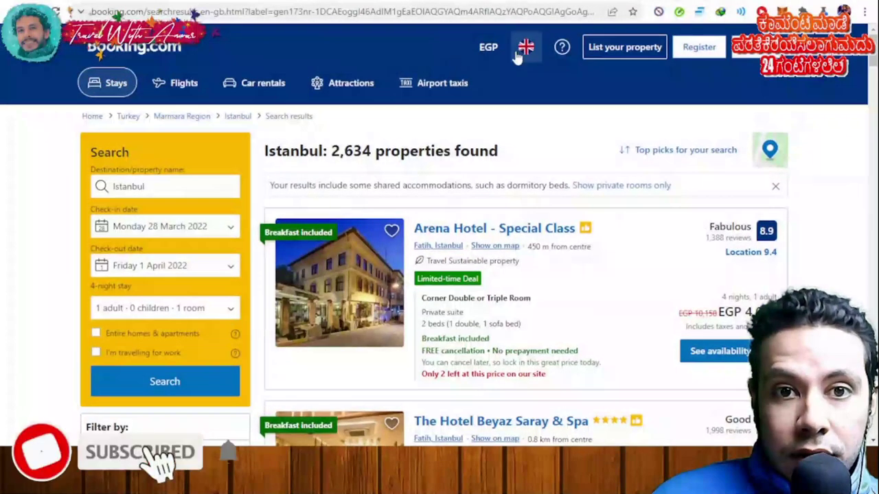
{"action": "left_click", "coordinate": [489, 50]}
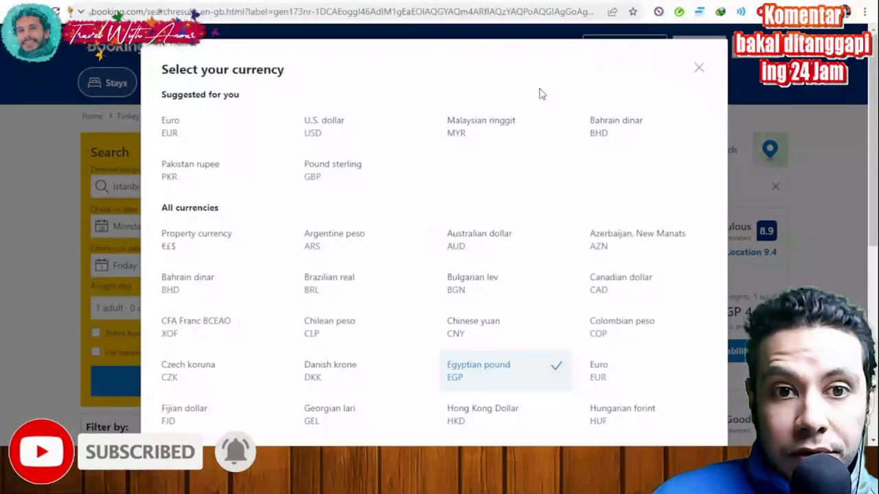
{"action": "left_click", "coordinate": [320, 131]}
{"action": "scroll", "coordinate": [852, 197], "scroll_direction": "down", "scroll_amount": 1}
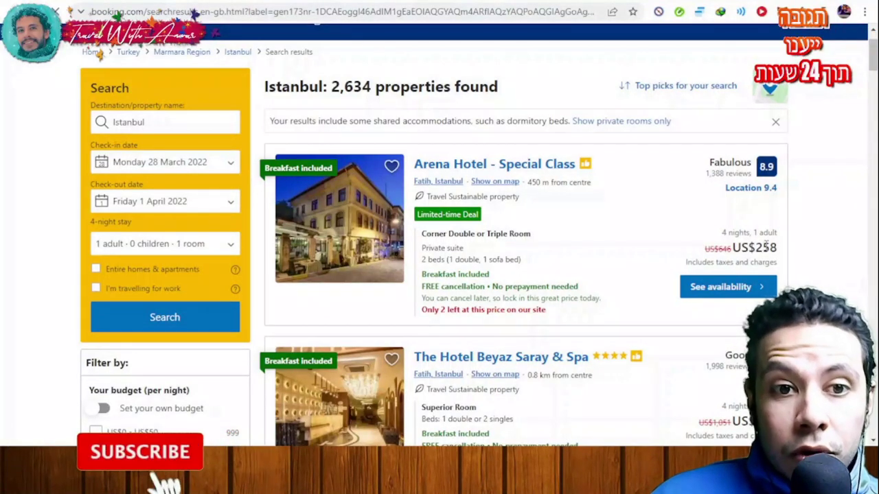
{"action": "scroll", "coordinate": [766, 245], "scroll_direction": "up", "scroll_amount": 1}
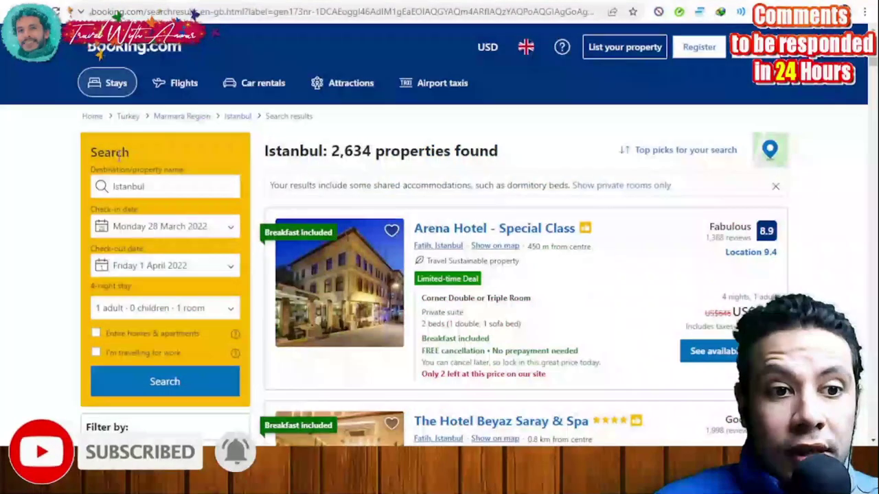
{"action": "scroll", "coordinate": [104, 168], "scroll_direction": "down", "scroll_amount": 4}
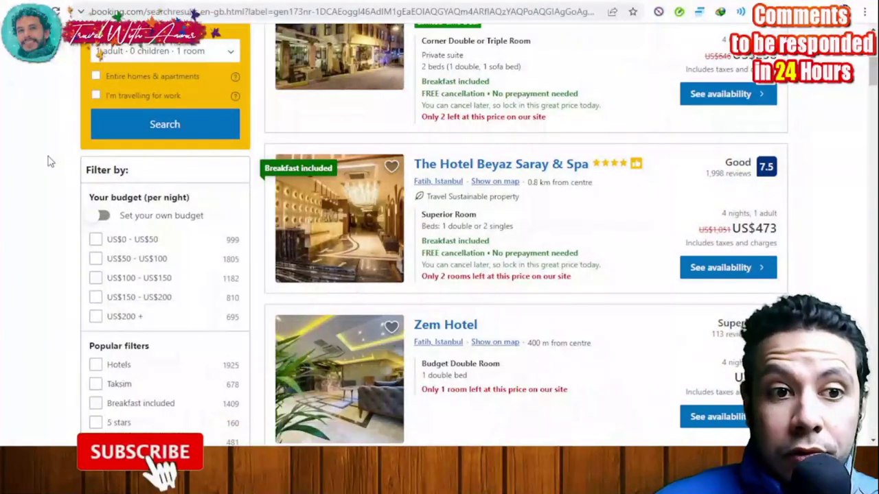
{"action": "scroll", "coordinate": [69, 144], "scroll_direction": "down", "scroll_amount": 1}
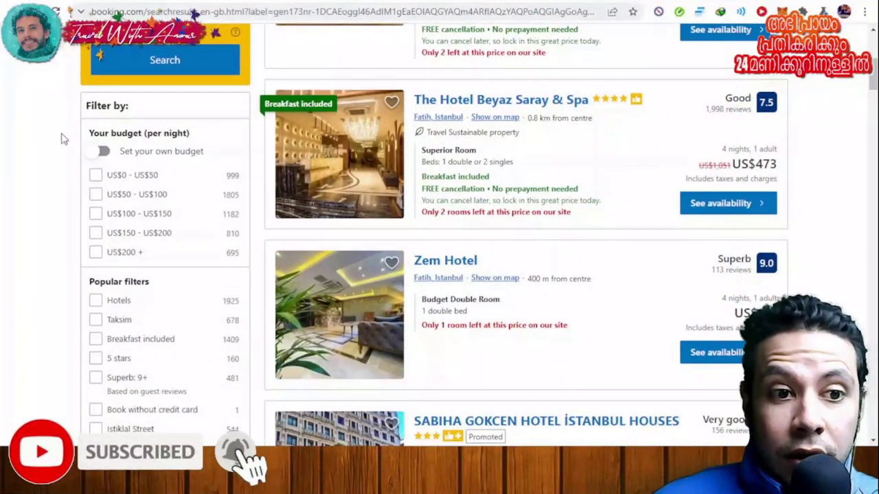
{"action": "scroll", "coordinate": [61, 139], "scroll_direction": "down", "scroll_amount": 2}
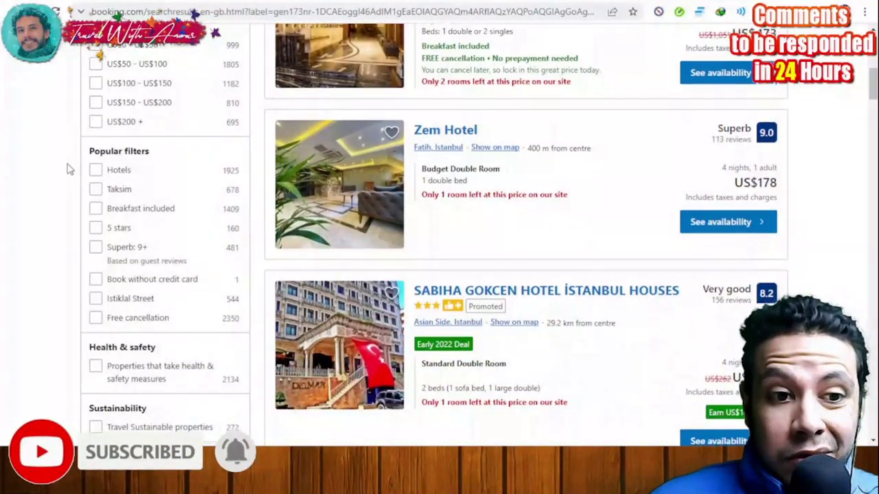
{"action": "scroll", "coordinate": [69, 168], "scroll_direction": "down", "scroll_amount": 2}
{"action": "scroll", "coordinate": [72, 208], "scroll_direction": "down", "scroll_amount": 3}
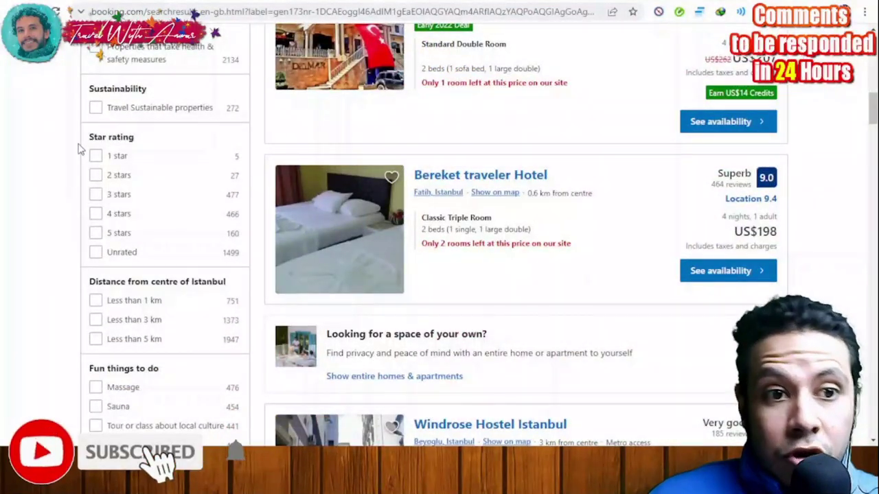
{"action": "scroll", "coordinate": [78, 149], "scroll_direction": "down", "scroll_amount": 4}
{"action": "scroll", "coordinate": [76, 153], "scroll_direction": "down", "scroll_amount": 5}
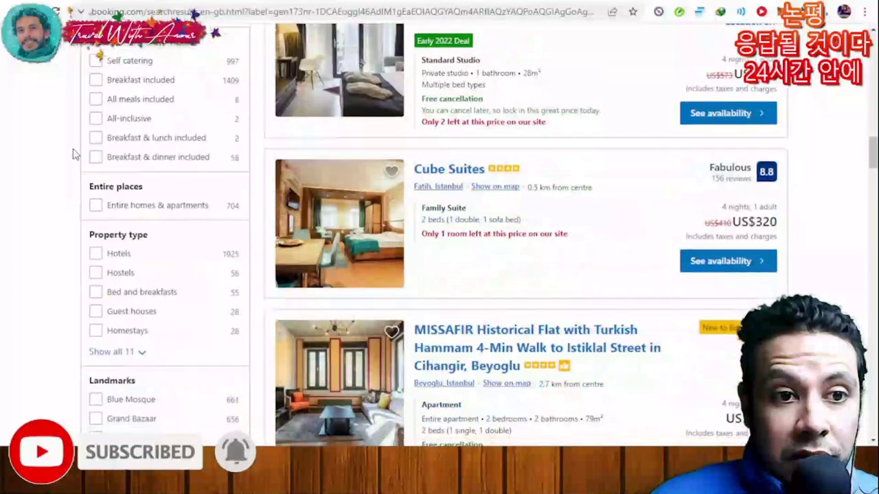
{"action": "scroll", "coordinate": [75, 154], "scroll_direction": "up", "scroll_amount": 15}
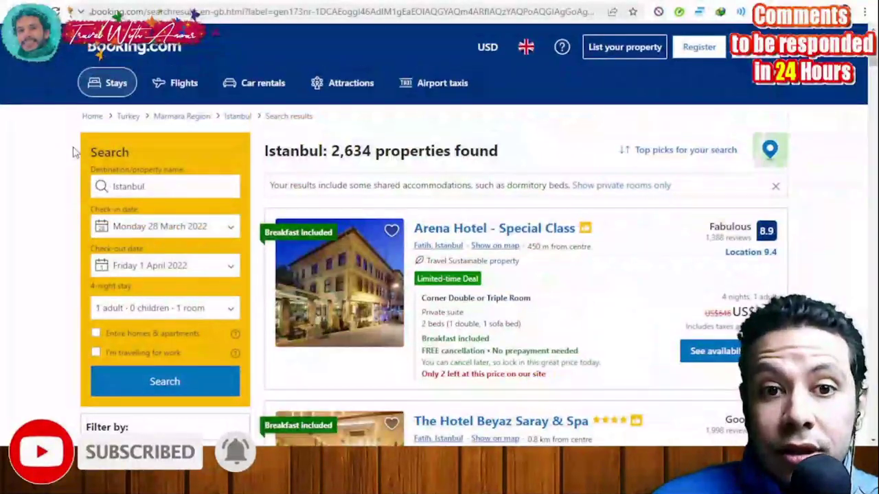
Step: Sort the Istanbul results by Price (lowest first) and browse the cheap dormitory hostels
{"action": "left_click", "coordinate": [698, 160]}
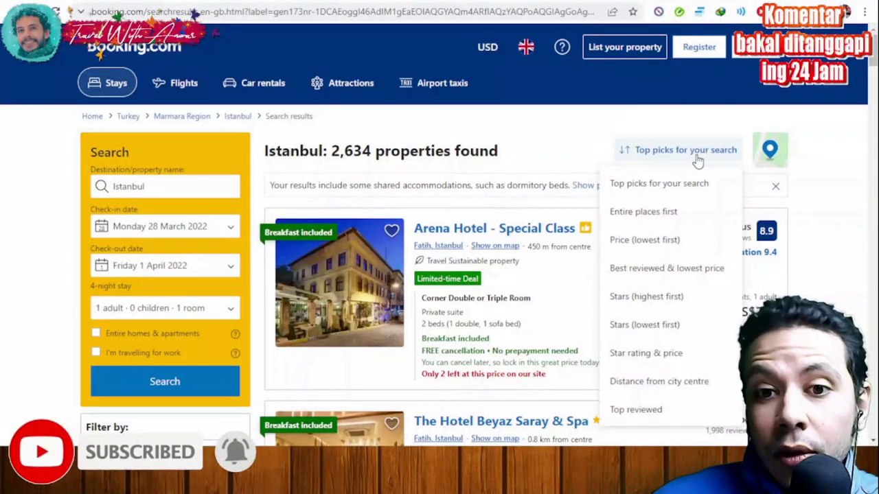
{"action": "left_click", "coordinate": [659, 242]}
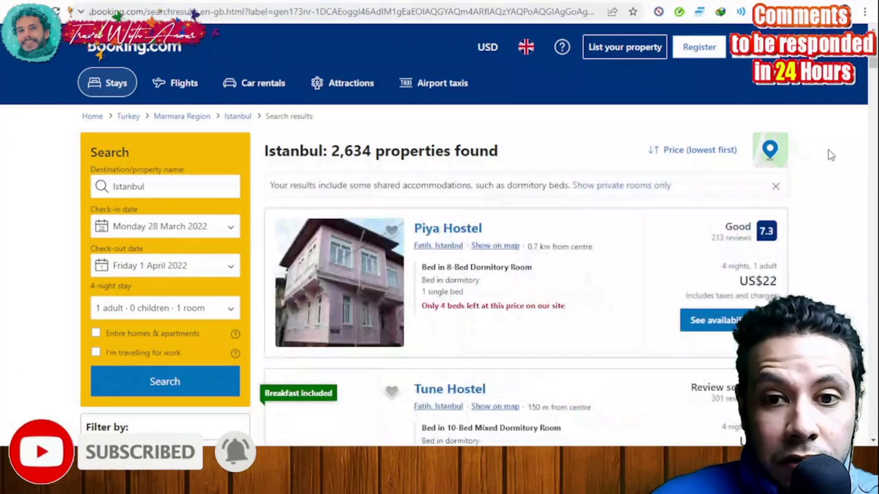
{"action": "scroll", "coordinate": [826, 158], "scroll_direction": "down", "scroll_amount": 1}
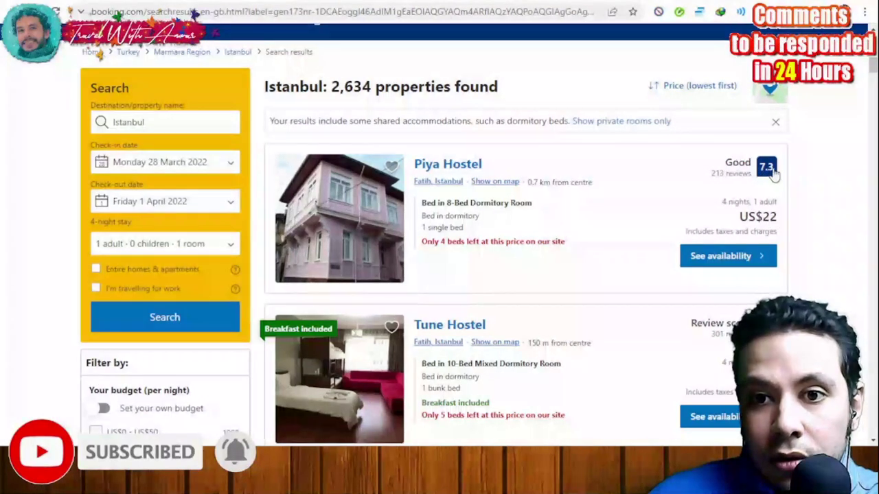
{"action": "scroll", "coordinate": [789, 177], "scroll_direction": "down", "scroll_amount": 5}
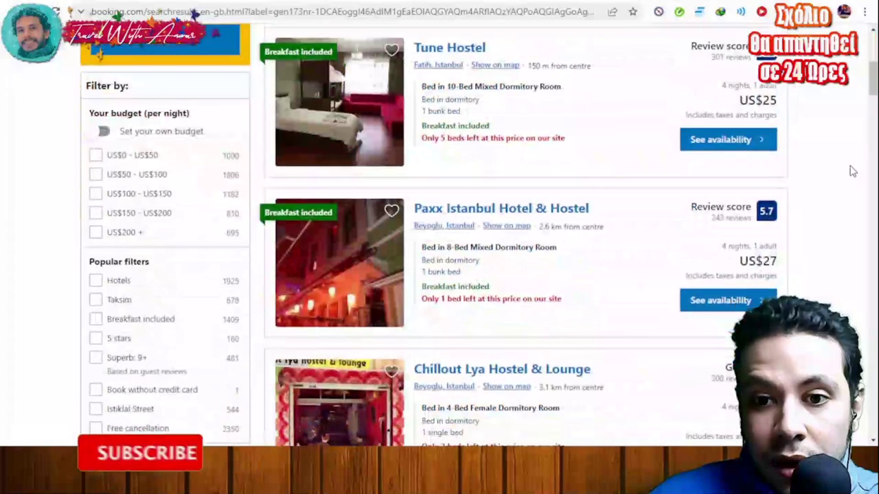
{"action": "scroll", "coordinate": [827, 188], "scroll_direction": "down", "scroll_amount": 7}
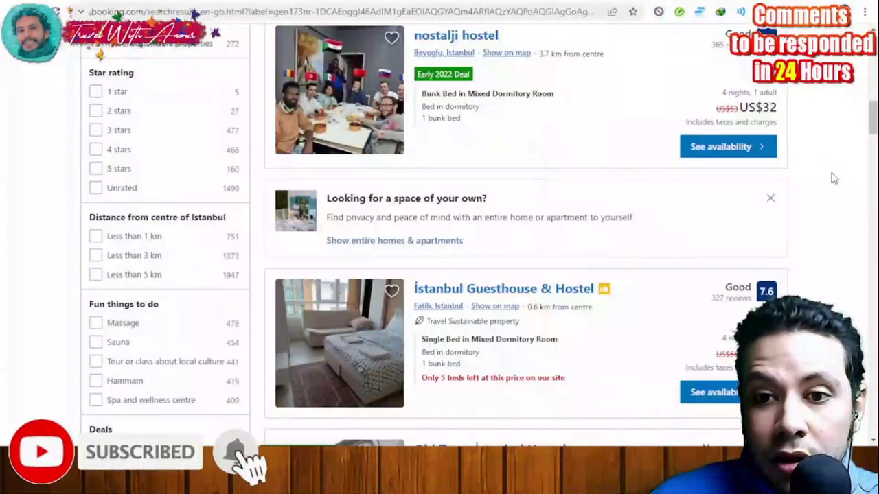
{"action": "scroll", "coordinate": [812, 176], "scroll_direction": "down", "scroll_amount": 1}
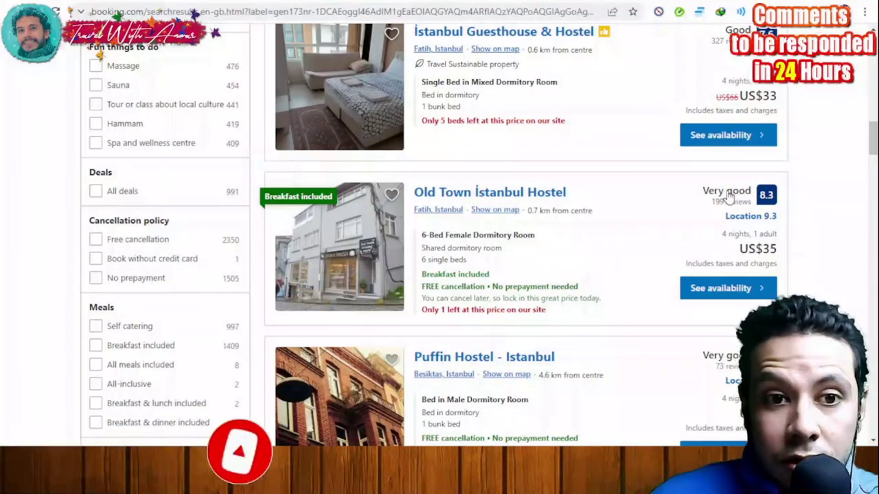
{"action": "scroll", "coordinate": [827, 213], "scroll_direction": "down", "scroll_amount": 2}
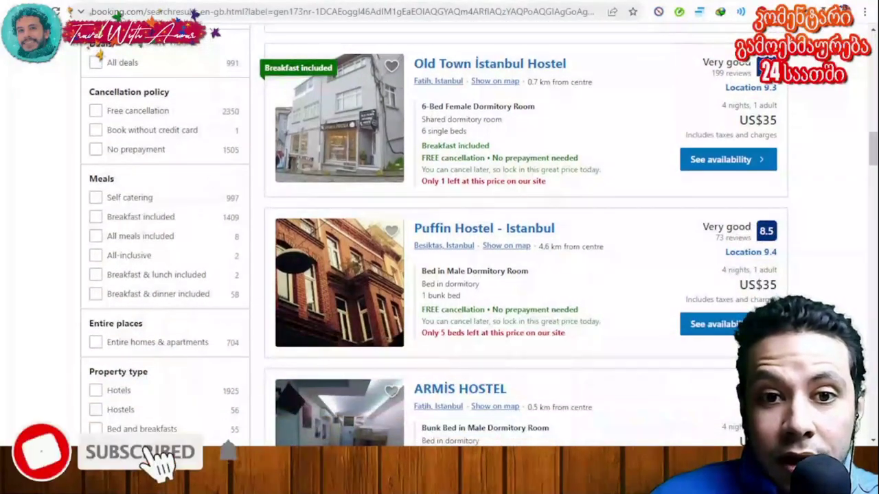
{"action": "scroll", "coordinate": [857, 194], "scroll_direction": "down", "scroll_amount": 1}
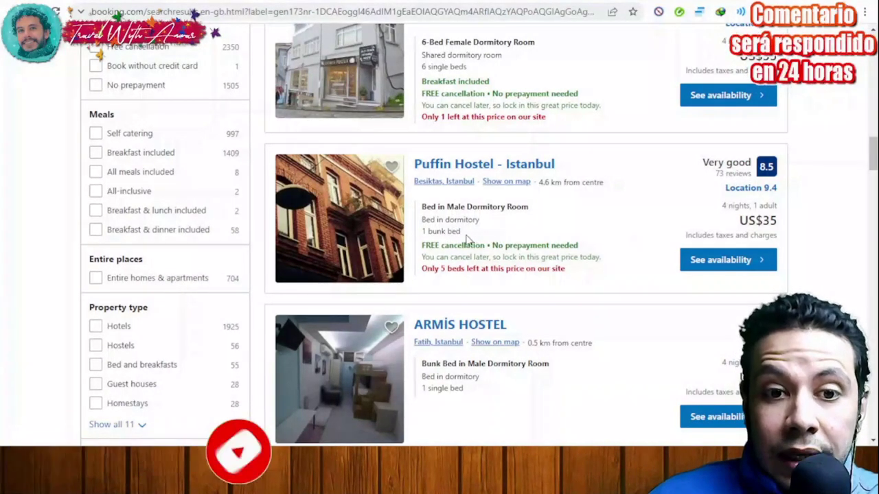
Step: Open the Puffin Hostel - Istanbul details page and look over the property
{"action": "left_click", "coordinate": [712, 265]}
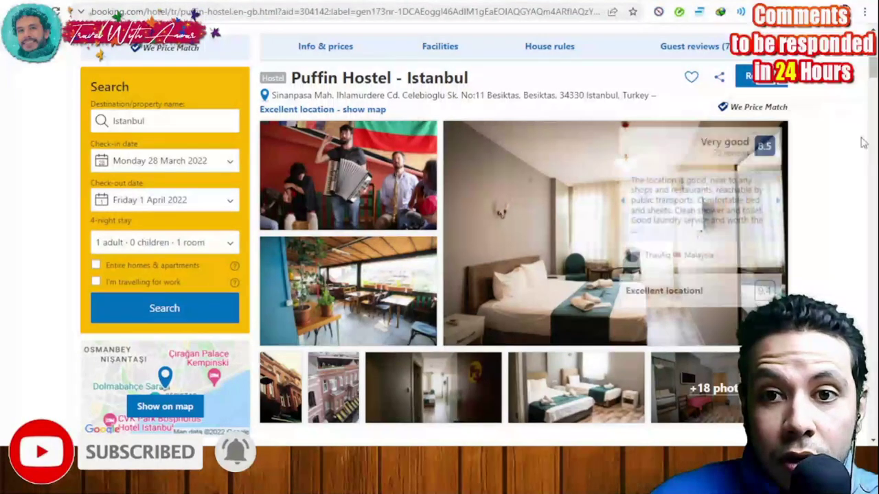
{"action": "scroll", "coordinate": [859, 140], "scroll_direction": "down", "scroll_amount": 3}
{"action": "scroll", "coordinate": [857, 138], "scroll_direction": "down", "scroll_amount": 2}
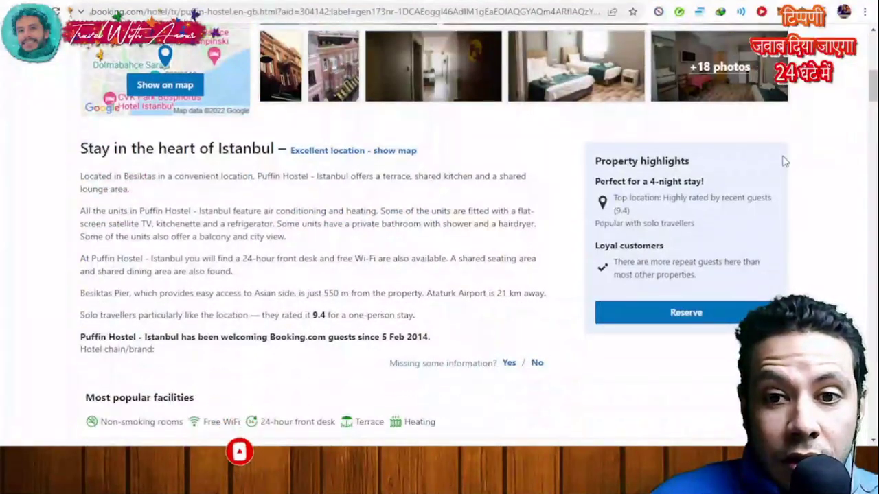
{"action": "scroll", "coordinate": [837, 173], "scroll_direction": "down", "scroll_amount": 5}
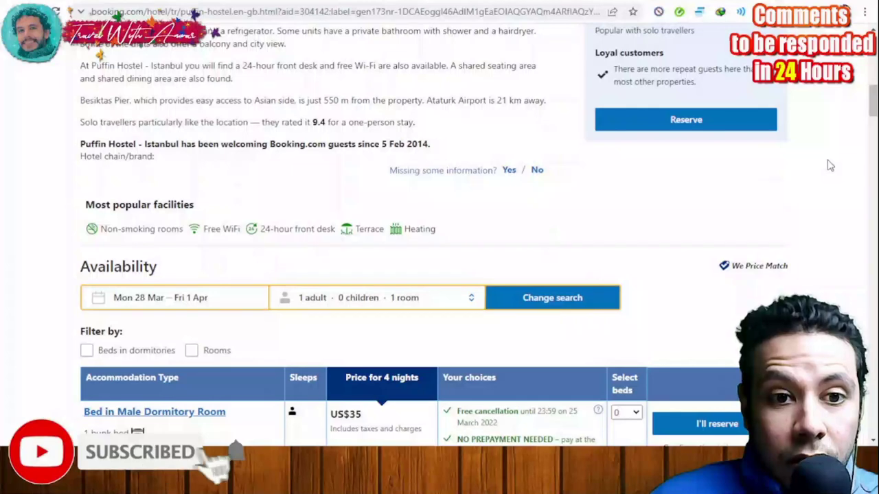
{"action": "scroll", "coordinate": [830, 166], "scroll_direction": "down", "scroll_amount": 2}
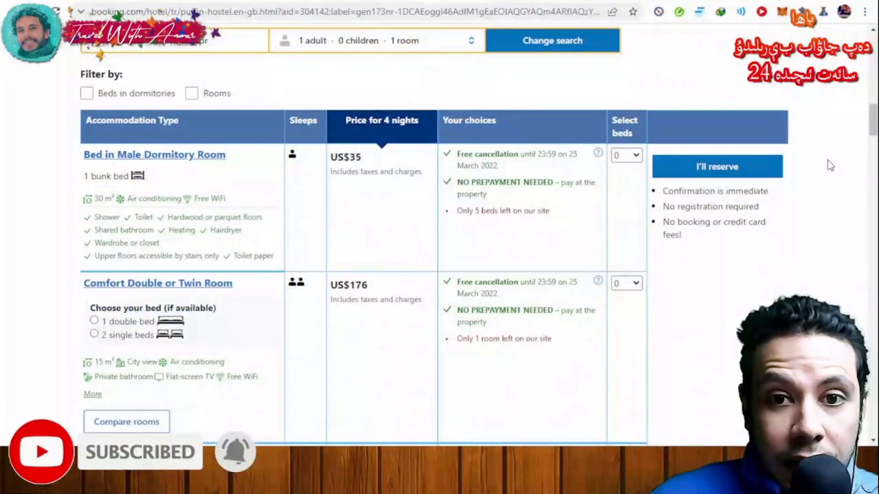
{"action": "scroll", "coordinate": [461, 209], "scroll_direction": "up", "scroll_amount": 2}
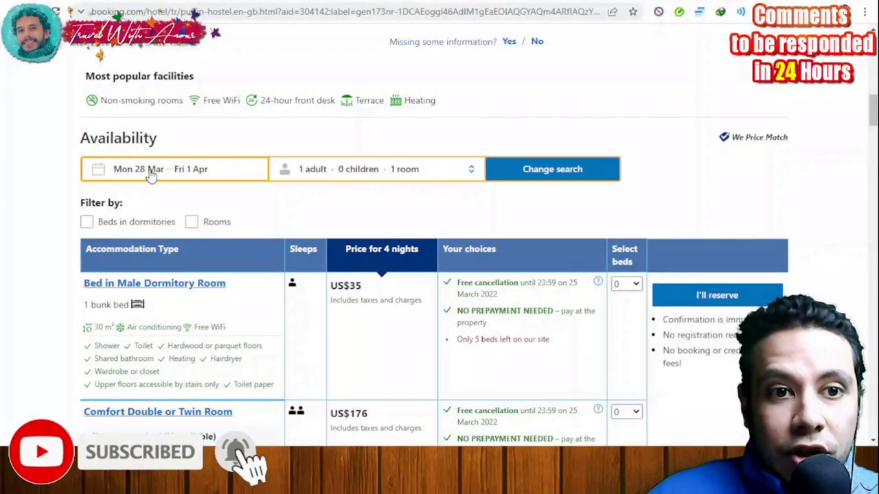
{"action": "scroll", "coordinate": [178, 186], "scroll_direction": "up", "scroll_amount": 1}
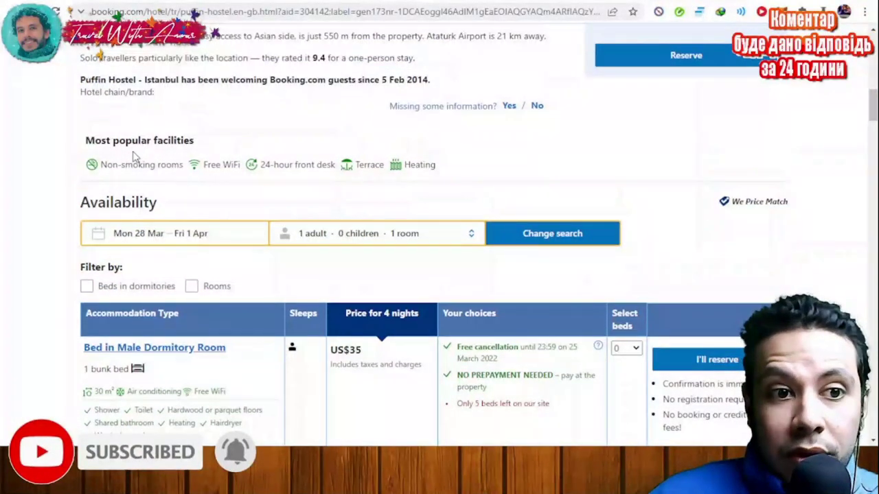
{"action": "scroll", "coordinate": [133, 155], "scroll_direction": "up", "scroll_amount": 1}
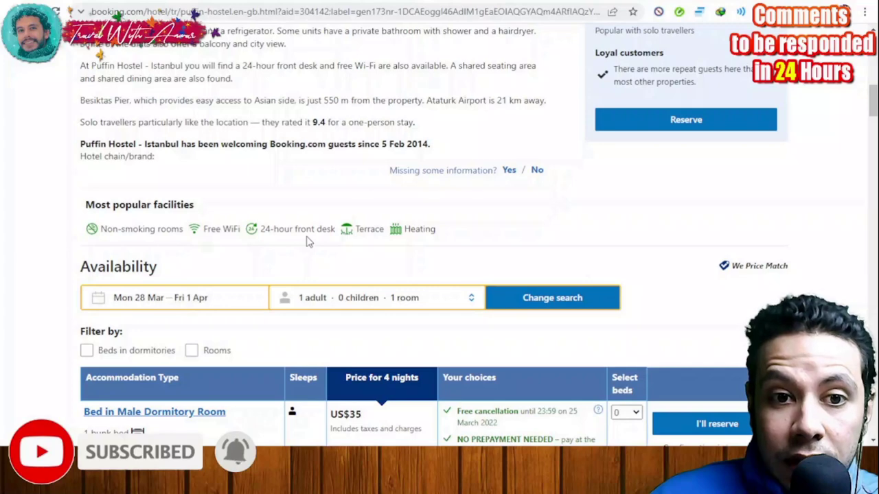
Step: Scroll through the room options to the Bed in Male Dormitory Room row at US$35
{"action": "scroll", "coordinate": [462, 255], "scroll_direction": "down", "scroll_amount": 1}
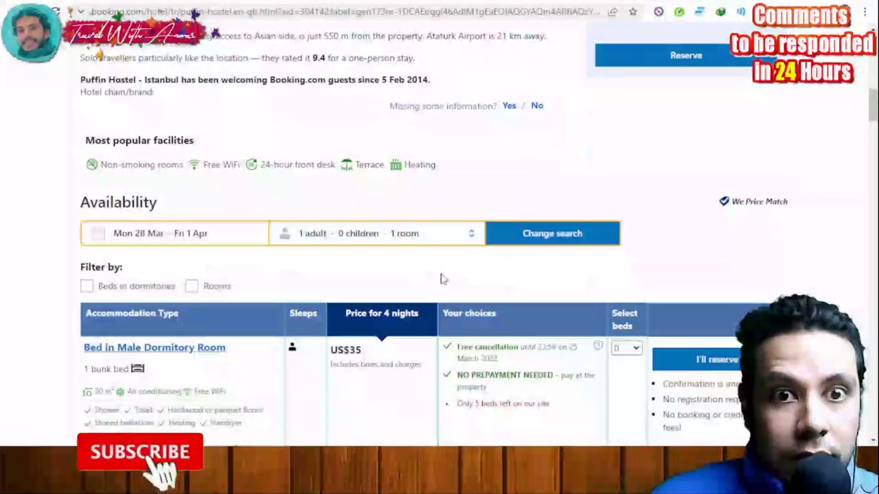
{"action": "scroll", "coordinate": [201, 282], "scroll_direction": "down", "scroll_amount": 3}
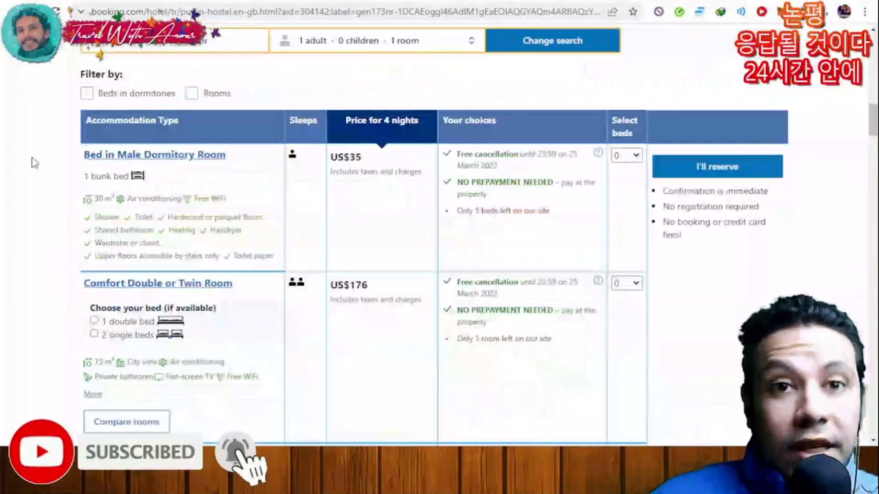
{"action": "scroll", "coordinate": [34, 163], "scroll_direction": "down", "scroll_amount": 1}
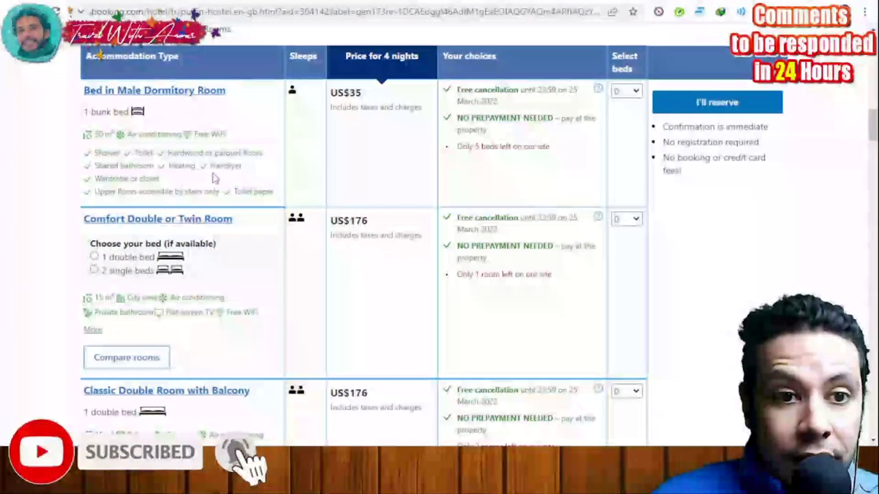
{"action": "scroll", "coordinate": [24, 172], "scroll_direction": "down", "scroll_amount": 1}
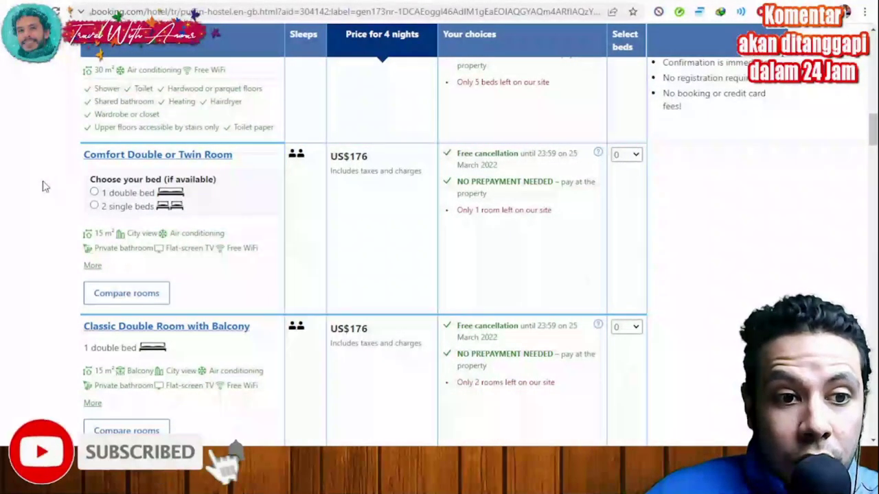
{"action": "scroll", "coordinate": [62, 249], "scroll_direction": "down", "scroll_amount": 1}
{"action": "scroll", "coordinate": [33, 246], "scroll_direction": "down", "scroll_amount": 2}
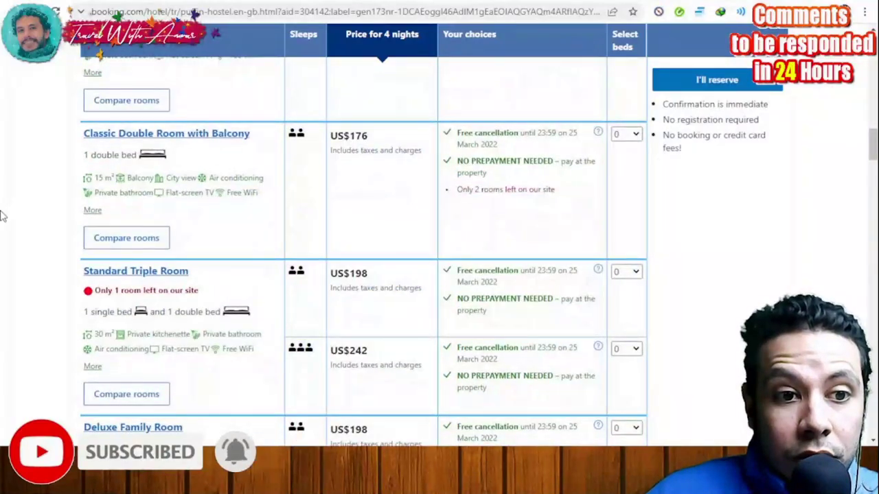
{"action": "scroll", "coordinate": [50, 227], "scroll_direction": "down", "scroll_amount": 1}
{"action": "scroll", "coordinate": [48, 248], "scroll_direction": "down", "scroll_amount": 1}
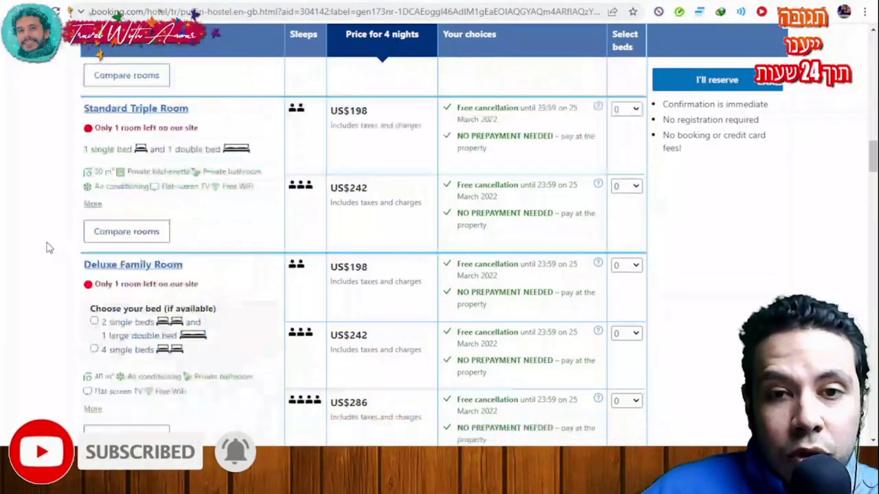
{"action": "scroll", "coordinate": [48, 248], "scroll_direction": "up", "scroll_amount": 7}
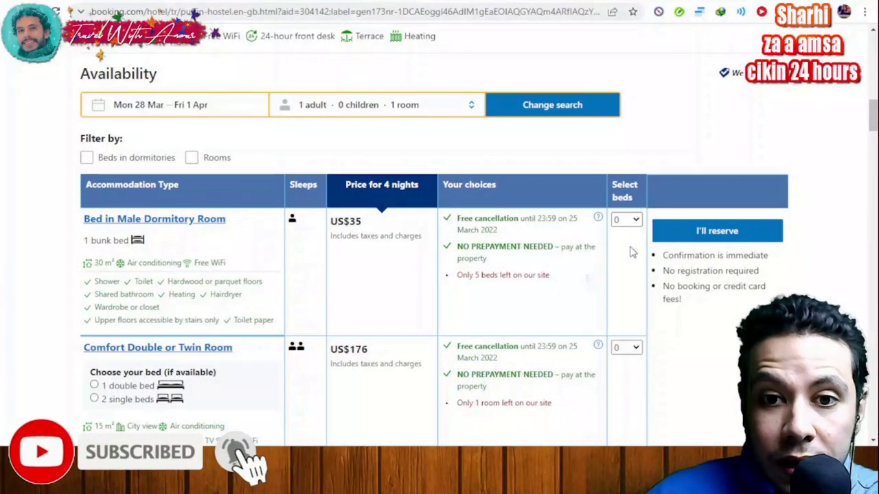
Step: Select 1 bed in the Male Dormitory Room, totalling US$35 for 4 nights
{"action": "left_click", "coordinate": [633, 253]}
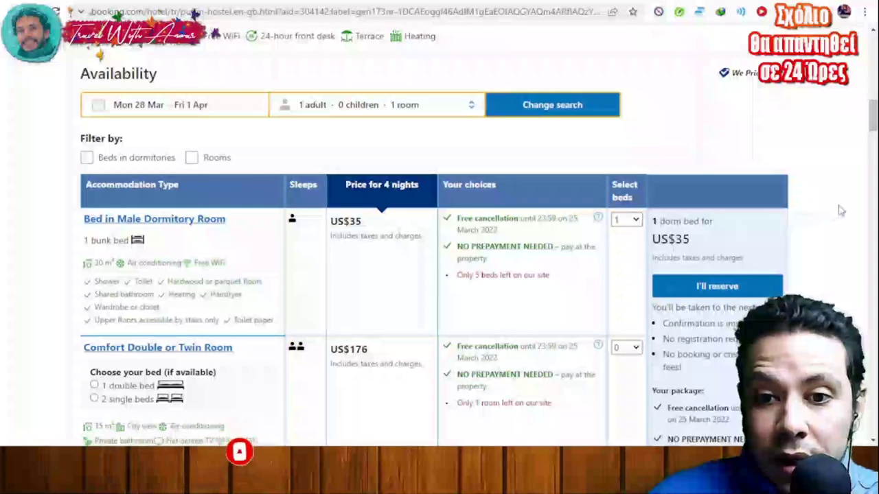
{"action": "scroll", "coordinate": [839, 208], "scroll_direction": "down", "scroll_amount": 2}
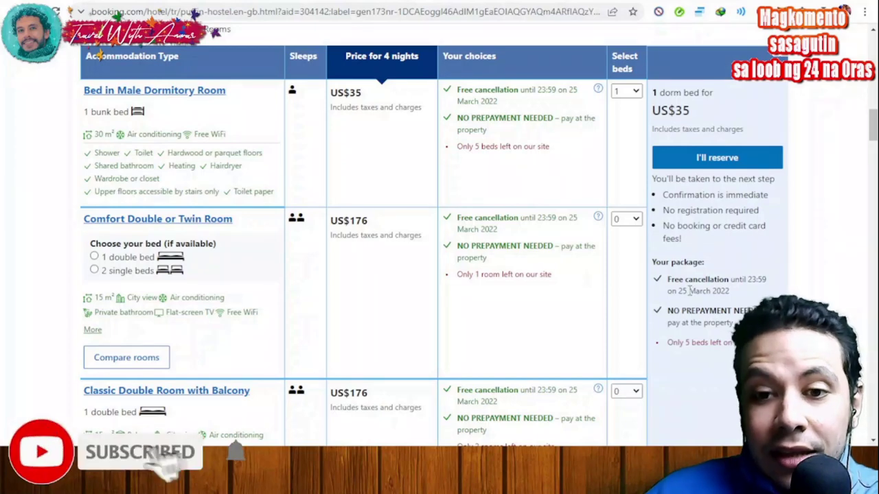
{"action": "scroll", "coordinate": [690, 290], "scroll_direction": "up", "scroll_amount": 1}
{"action": "scroll", "coordinate": [727, 293], "scroll_direction": "up", "scroll_amount": 1}
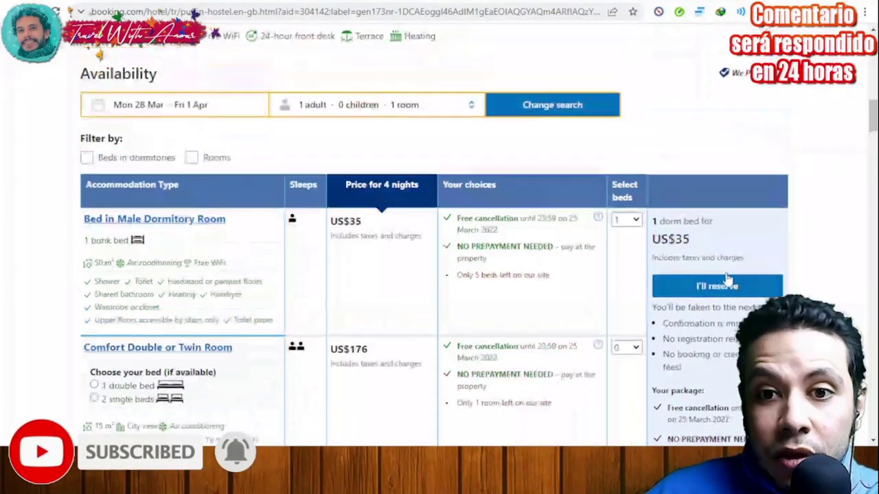
Step: Reserve the dorm bed and scroll the empty guest details form down to Next: Final details
{"action": "left_click", "coordinate": [725, 288]}
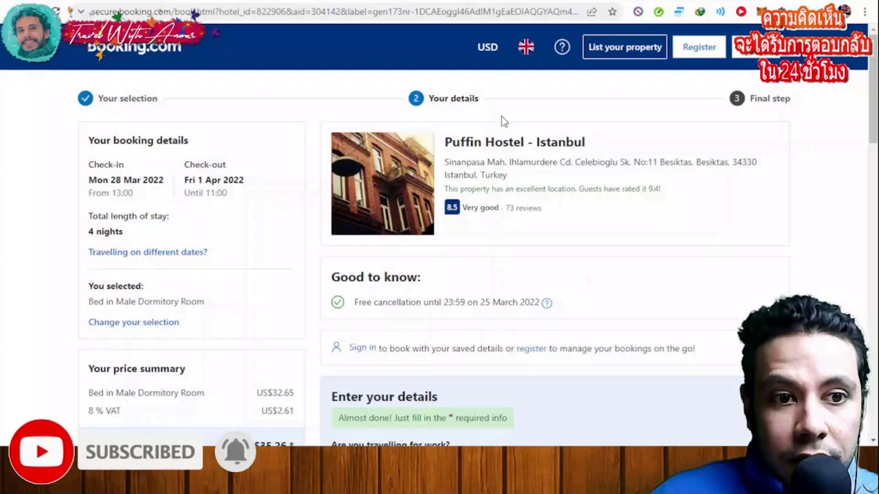
{"action": "scroll", "coordinate": [86, 117], "scroll_direction": "down", "scroll_amount": 1}
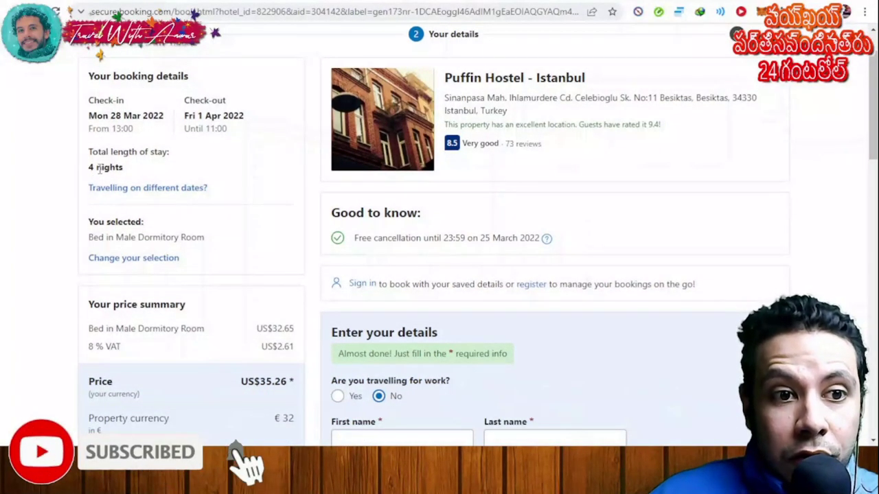
{"action": "scroll", "coordinate": [202, 188], "scroll_direction": "down", "scroll_amount": 1}
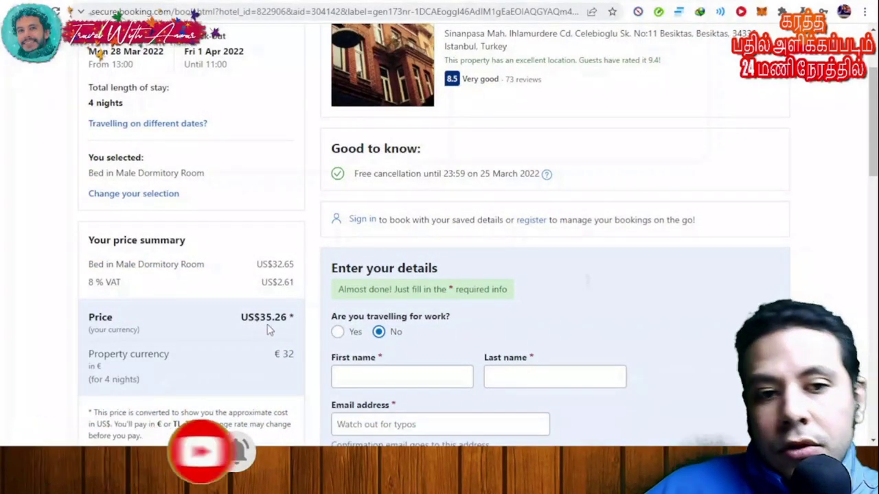
{"action": "scroll", "coordinate": [728, 202], "scroll_direction": "down", "scroll_amount": 3}
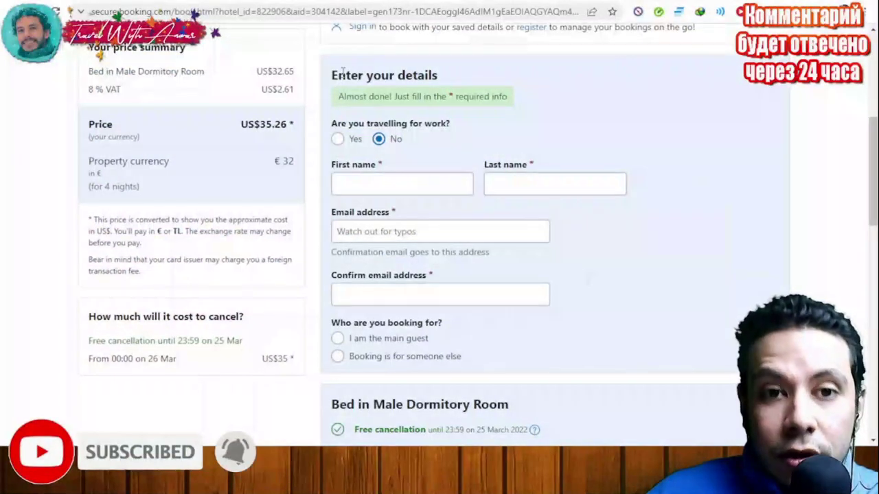
{"action": "scroll", "coordinate": [560, 118], "scroll_direction": "down", "scroll_amount": 3}
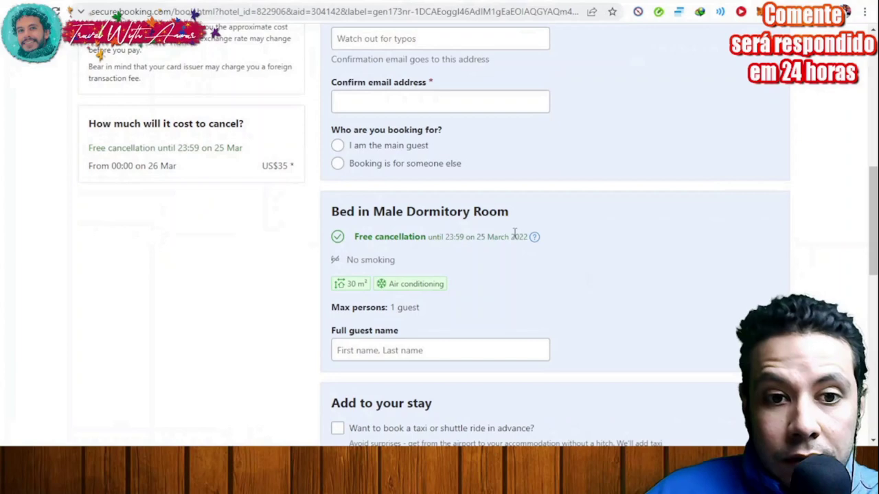
{"action": "scroll", "coordinate": [520, 238], "scroll_direction": "down", "scroll_amount": 1}
{"action": "scroll", "coordinate": [520, 238], "scroll_direction": "down", "scroll_amount": 1}
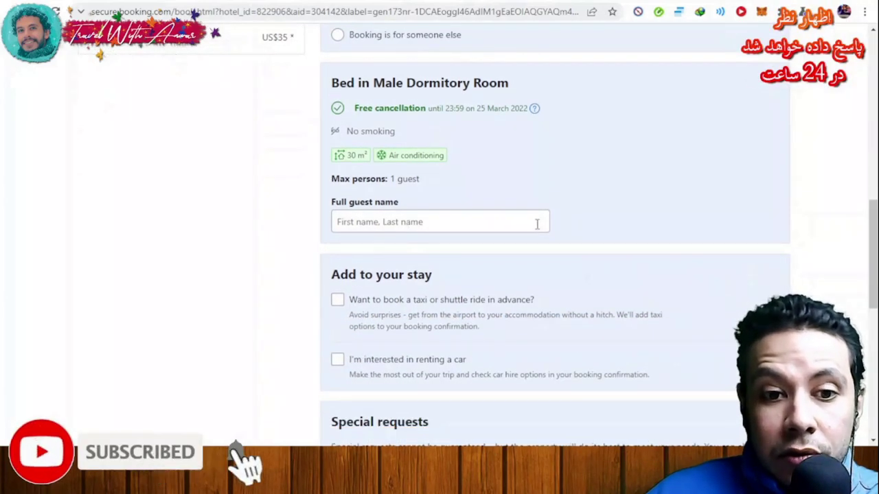
{"action": "scroll", "coordinate": [584, 218], "scroll_direction": "down", "scroll_amount": 2}
{"action": "scroll", "coordinate": [605, 217], "scroll_direction": "down", "scroll_amount": 2}
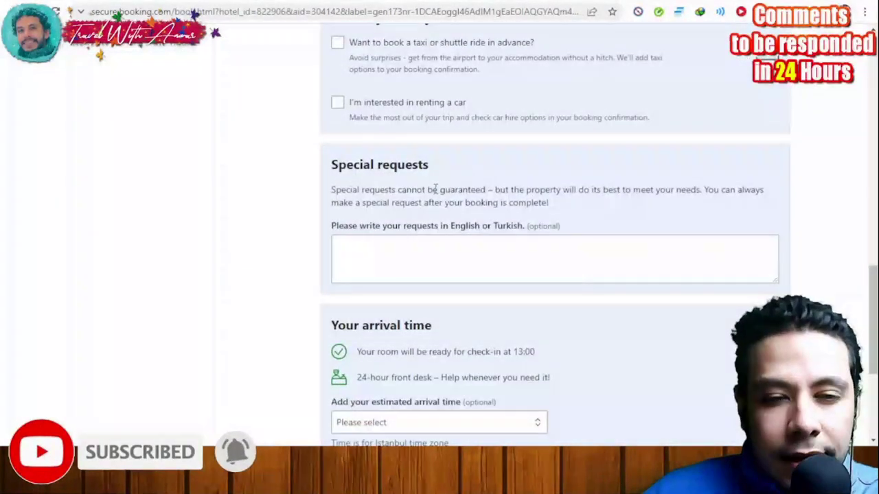
{"action": "scroll", "coordinate": [495, 191], "scroll_direction": "down", "scroll_amount": 3}
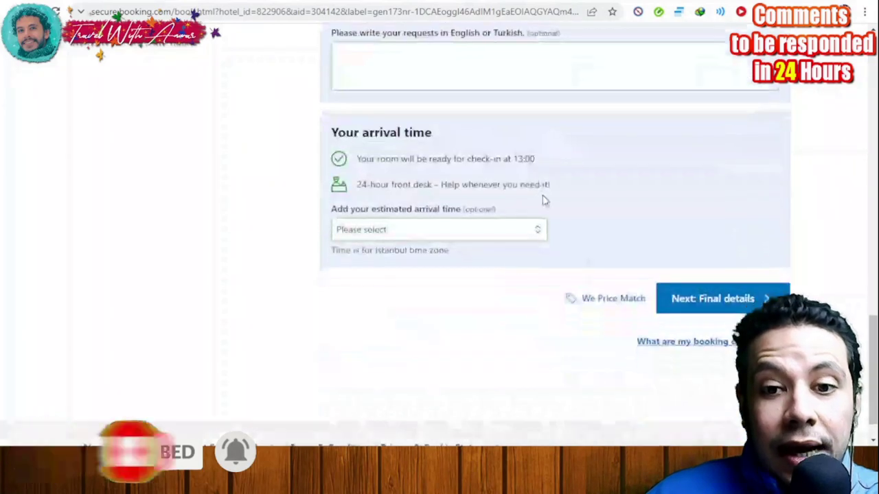
{"action": "scroll", "coordinate": [500, 204], "scroll_direction": "up", "scroll_amount": 15}
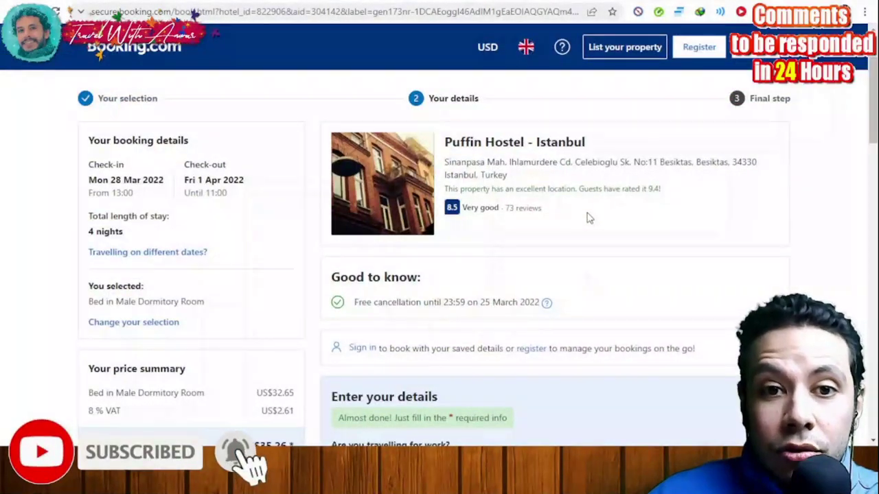
{"action": "scroll", "coordinate": [587, 218], "scroll_direction": "down", "scroll_amount": 15}
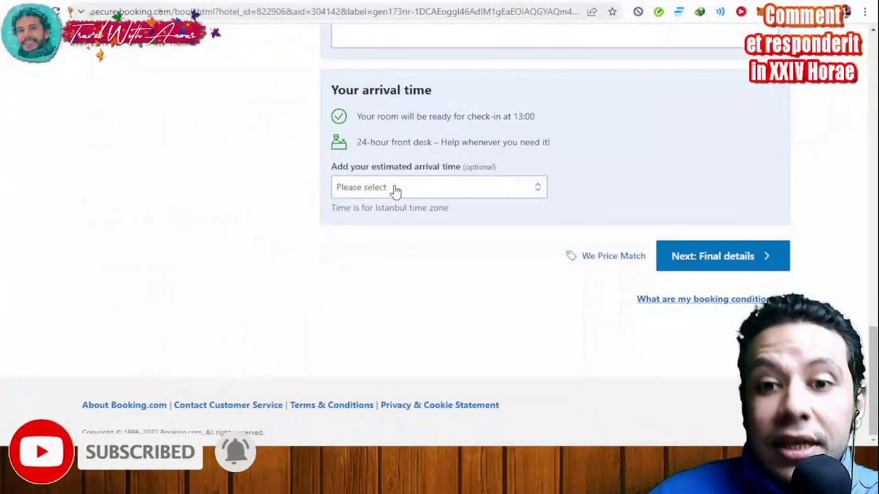
{"action": "mouse_move", "coordinate": [747, 264]}
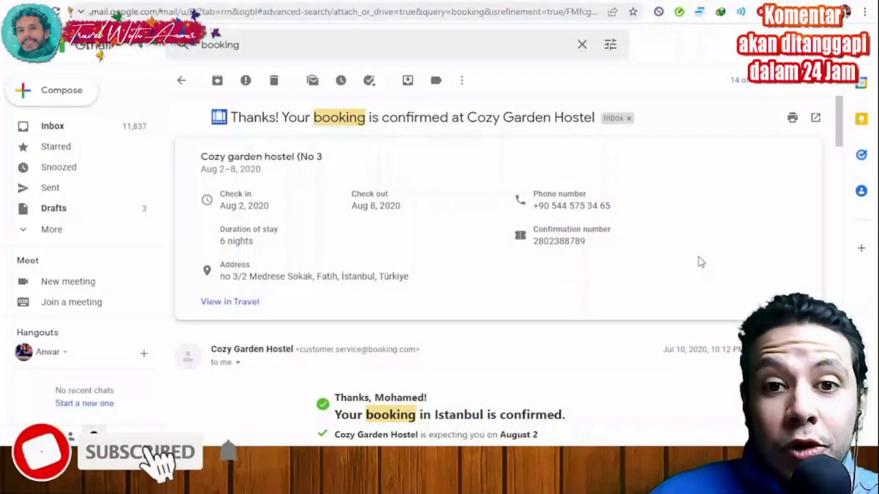
Step: Scroll through the Cozy Garden Hostel Istanbul confirmation email to review its check-in and check-out dates
{"action": "scroll", "coordinate": [699, 261], "scroll_direction": "down", "scroll_amount": 2}
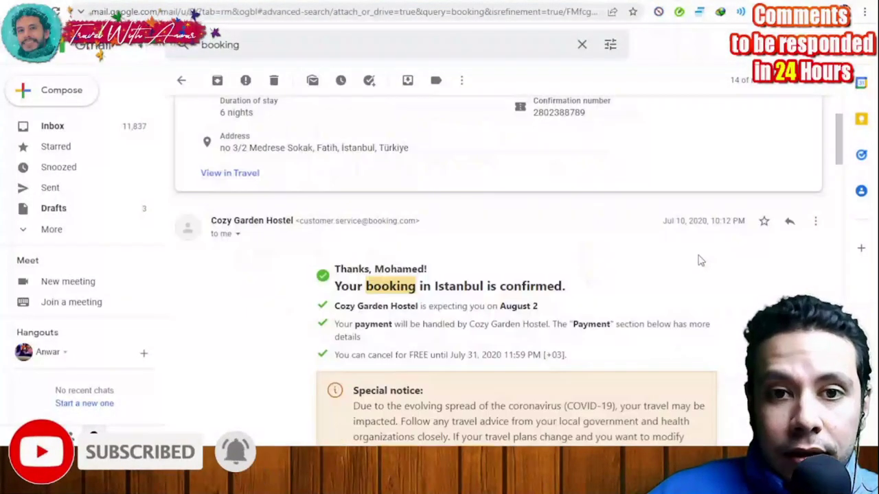
{"action": "scroll", "coordinate": [700, 261], "scroll_direction": "up", "scroll_amount": 2}
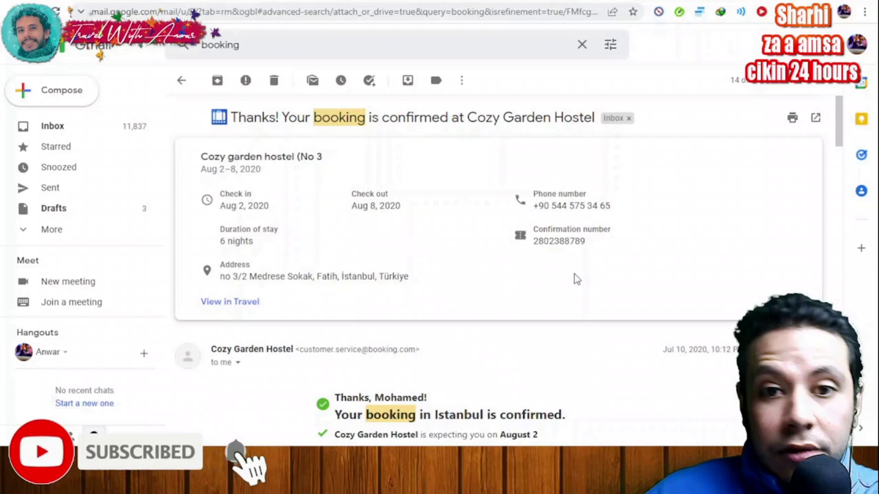
{"action": "scroll", "coordinate": [449, 278], "scroll_direction": "down", "scroll_amount": 3}
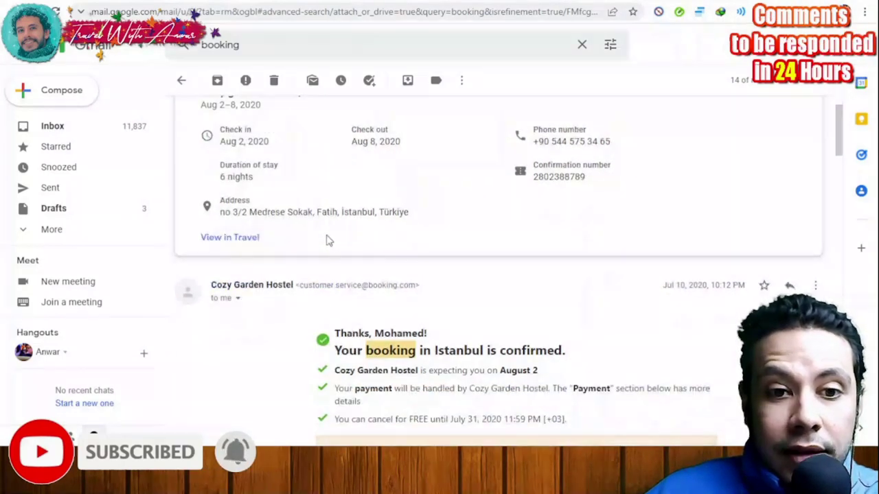
{"action": "scroll", "coordinate": [515, 232], "scroll_direction": "down", "scroll_amount": 2}
{"action": "scroll", "coordinate": [600, 219], "scroll_direction": "down", "scroll_amount": 2}
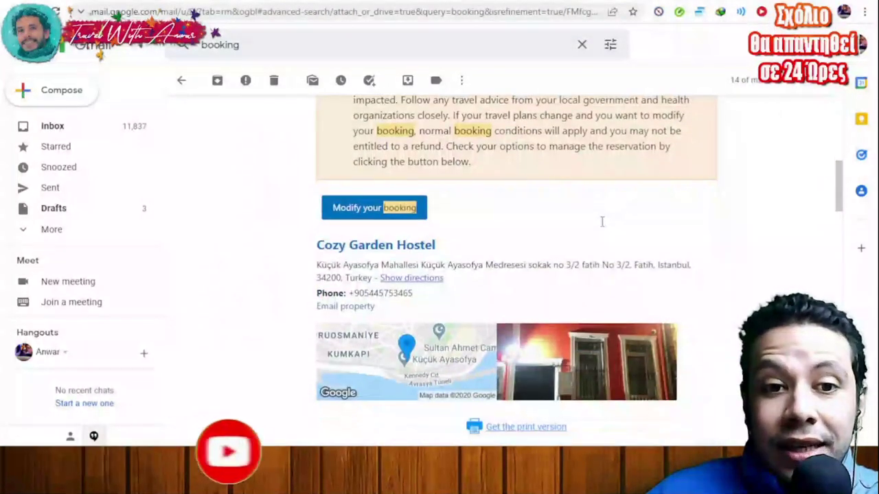
{"action": "scroll", "coordinate": [604, 227], "scroll_direction": "up", "scroll_amount": 2}
{"action": "scroll", "coordinate": [617, 240], "scroll_direction": "up", "scroll_amount": 2}
{"action": "scroll", "coordinate": [625, 250], "scroll_direction": "up", "scroll_amount": 3}
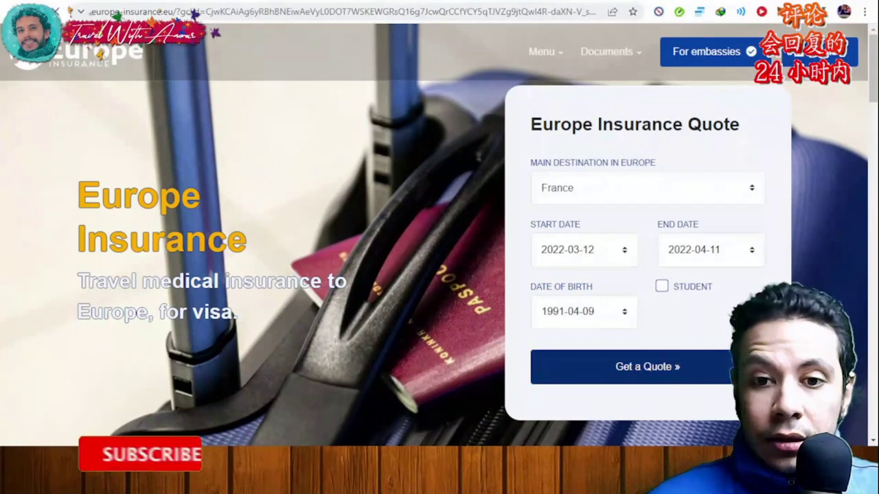
Step: Get quotes and compare Basic €19 and Extended €32, marking Basic's 60 000 medical coverage
{"action": "left_click", "coordinate": [714, 366]}
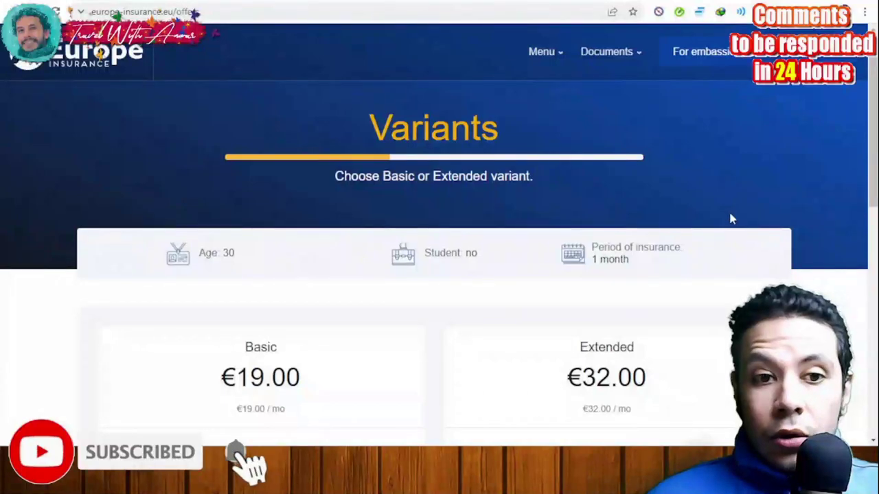
{"action": "scroll", "coordinate": [730, 218], "scroll_direction": "down", "scroll_amount": 4}
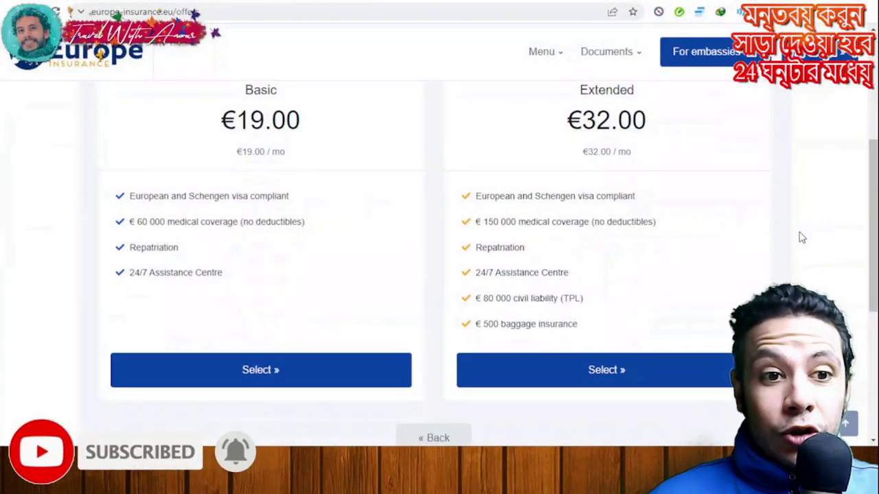
{"action": "scroll", "coordinate": [799, 238], "scroll_direction": "up", "scroll_amount": 2}
{"action": "scroll", "coordinate": [762, 237], "scroll_direction": "down", "scroll_amount": 2}
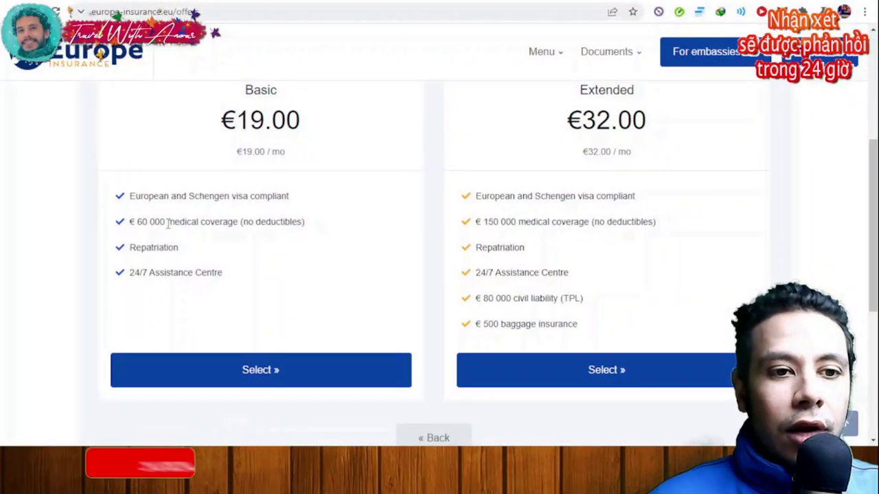
{"action": "left_click_drag", "start_coordinate": [135, 222], "coordinate": [167, 221]}
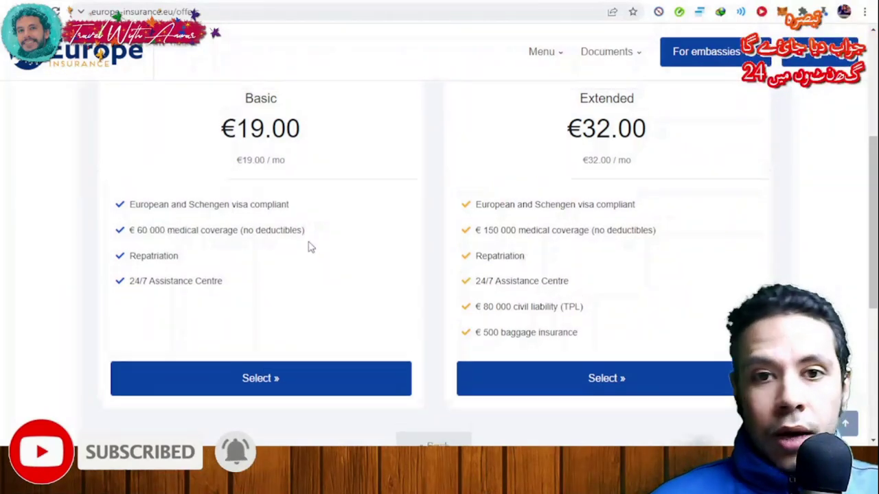
{"action": "scroll", "coordinate": [308, 247], "scroll_direction": "up", "scroll_amount": 1}
{"action": "scroll", "coordinate": [308, 247], "scroll_direction": "down", "scroll_amount": 1}
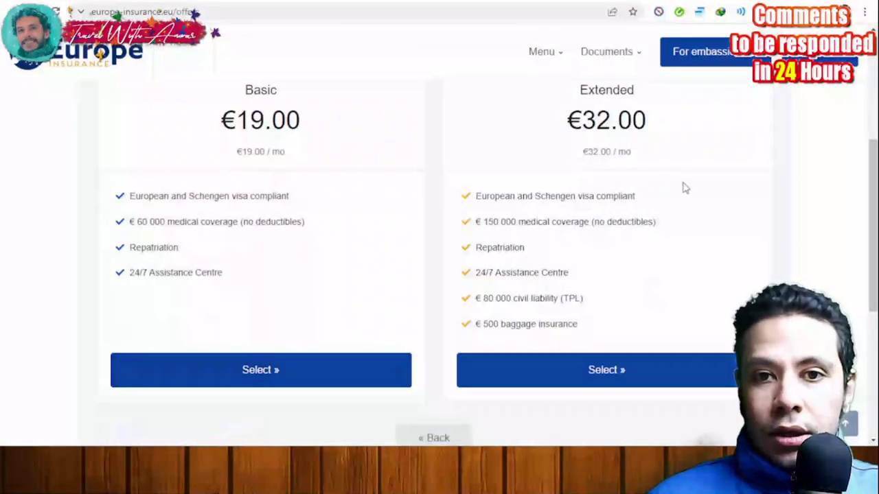
{"action": "scroll", "coordinate": [679, 186], "scroll_direction": "up", "scroll_amount": 1}
{"action": "scroll", "coordinate": [380, 196], "scroll_direction": "down", "scroll_amount": 1}
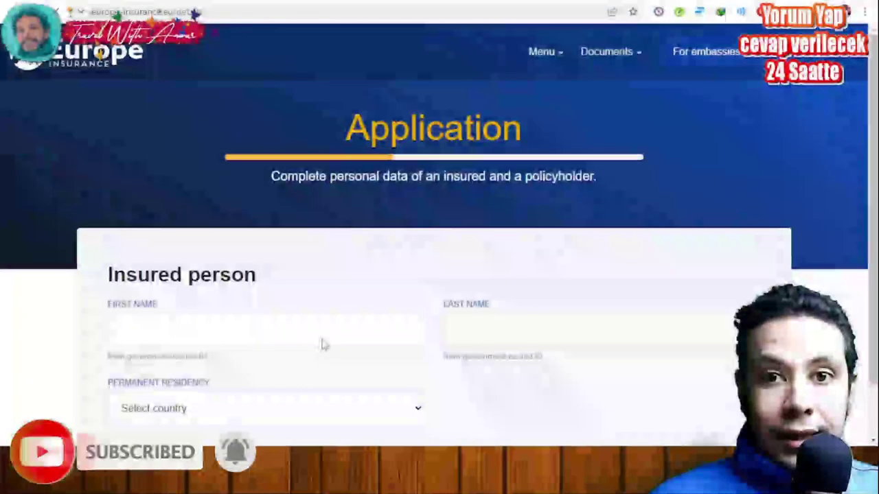
Step: Scroll the Europe Insurance application form down to Go to Payment and back up
{"action": "scroll", "coordinate": [661, 310], "scroll_direction": "down", "scroll_amount": 1}
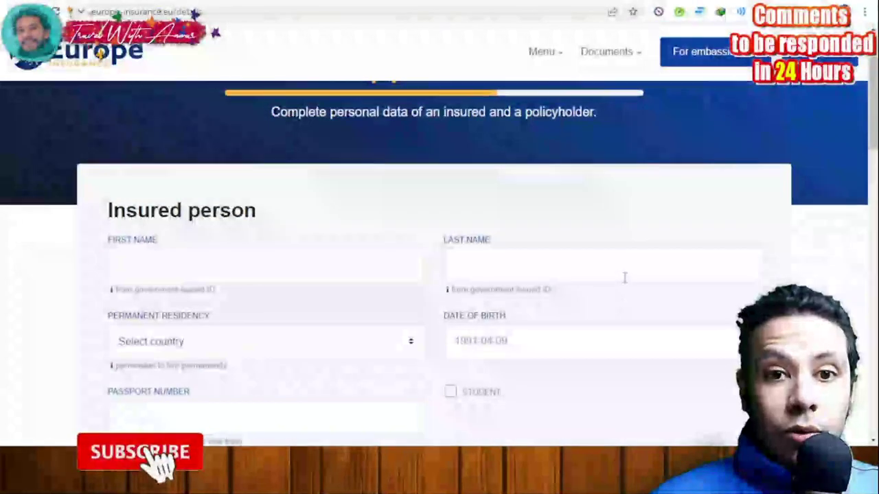
{"action": "scroll", "coordinate": [628, 274], "scroll_direction": "down", "scroll_amount": 2}
{"action": "scroll", "coordinate": [493, 224], "scroll_direction": "up", "scroll_amount": 1}
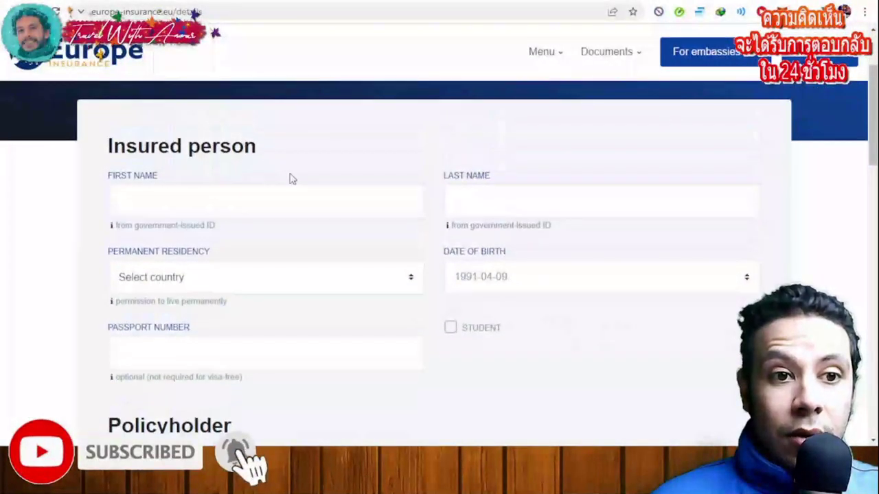
{"action": "scroll", "coordinate": [306, 202], "scroll_direction": "down", "scroll_amount": 3}
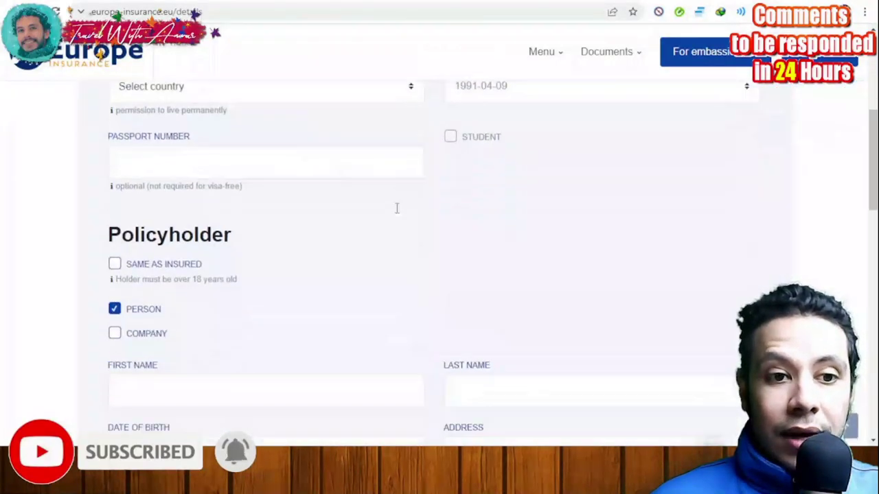
{"action": "scroll", "coordinate": [306, 231], "scroll_direction": "down", "scroll_amount": 2}
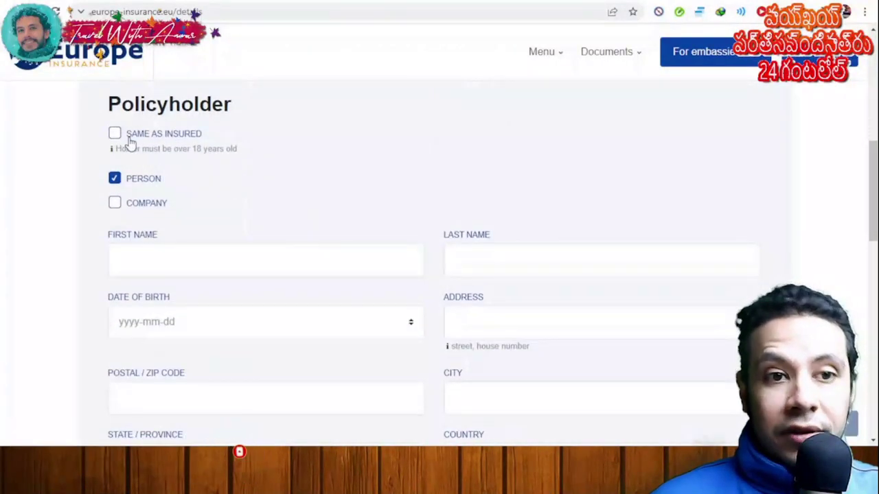
{"action": "scroll", "coordinate": [274, 193], "scroll_direction": "down", "scroll_amount": 1}
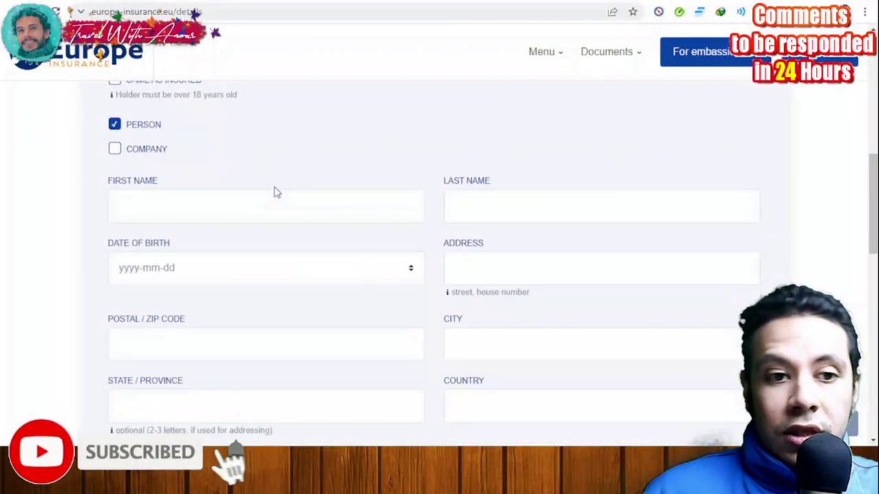
{"action": "scroll", "coordinate": [275, 190], "scroll_direction": "down", "scroll_amount": 5}
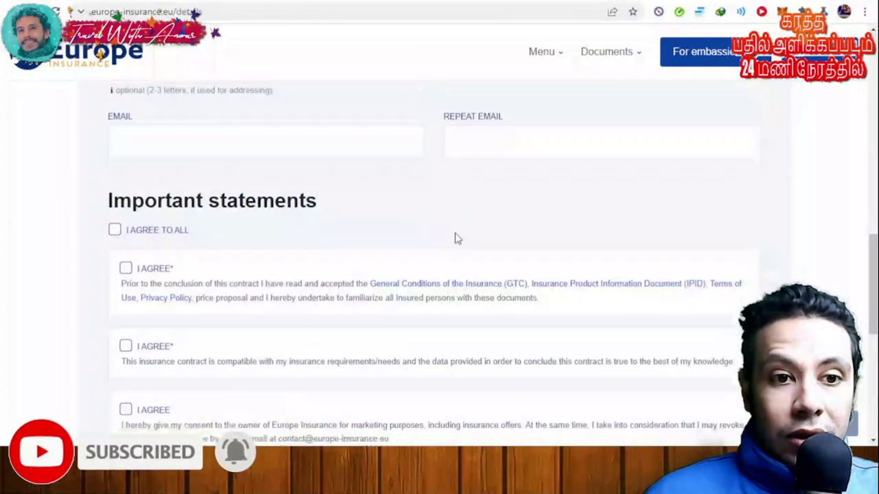
{"action": "scroll", "coordinate": [458, 238], "scroll_direction": "down", "scroll_amount": 2}
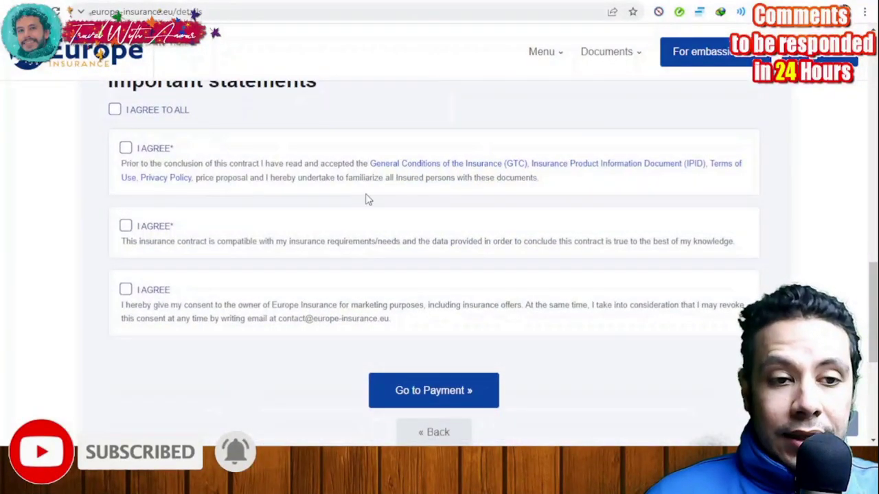
{"action": "scroll", "coordinate": [422, 268], "scroll_direction": "down", "scroll_amount": 2}
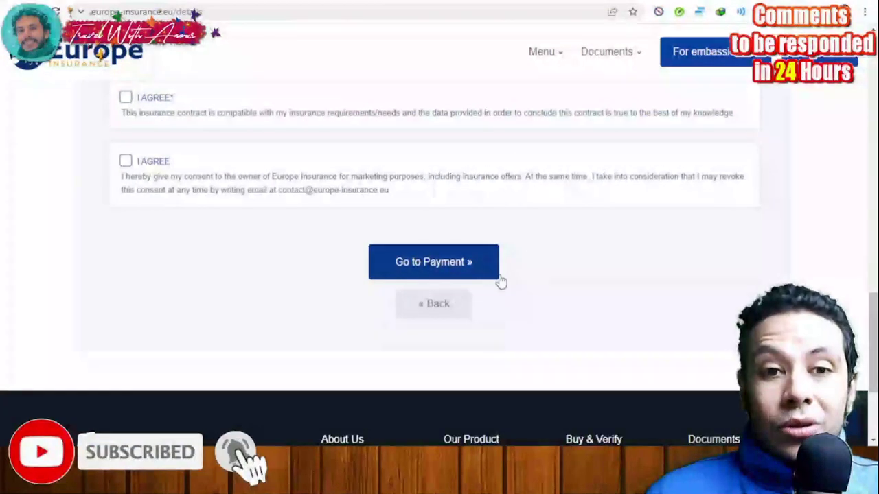
{"action": "scroll", "coordinate": [593, 293], "scroll_direction": "up", "scroll_amount": 8}
{"action": "scroll", "coordinate": [594, 293], "scroll_direction": "up", "scroll_amount": 6}
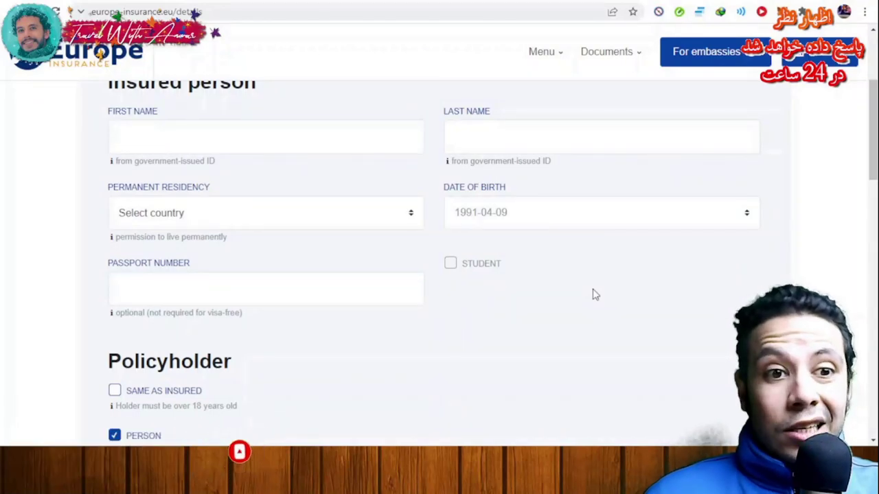
{"action": "scroll", "coordinate": [595, 294], "scroll_direction": "down", "scroll_amount": 5}
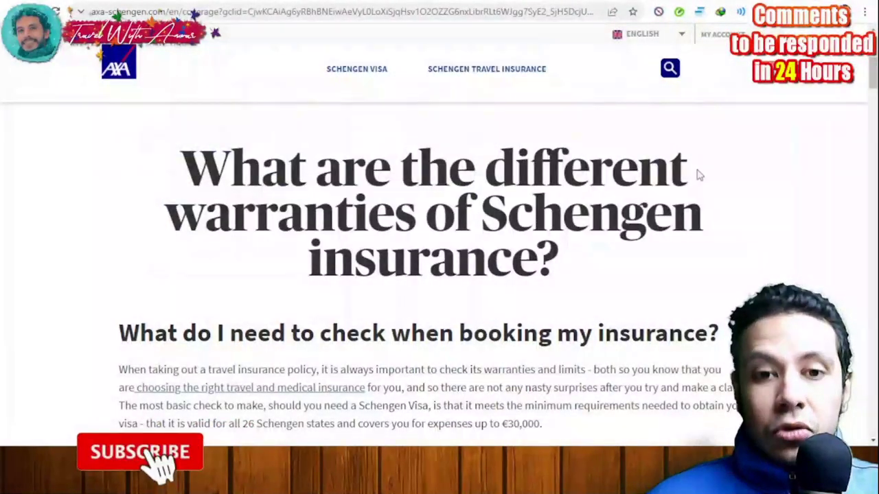
Step: Review the AXA warranties comparison table and start a Schengen Low Cost quote
{"action": "scroll", "coordinate": [696, 173], "scroll_direction": "down", "scroll_amount": 4}
{"action": "scroll", "coordinate": [731, 177], "scroll_direction": "down", "scroll_amount": 10}
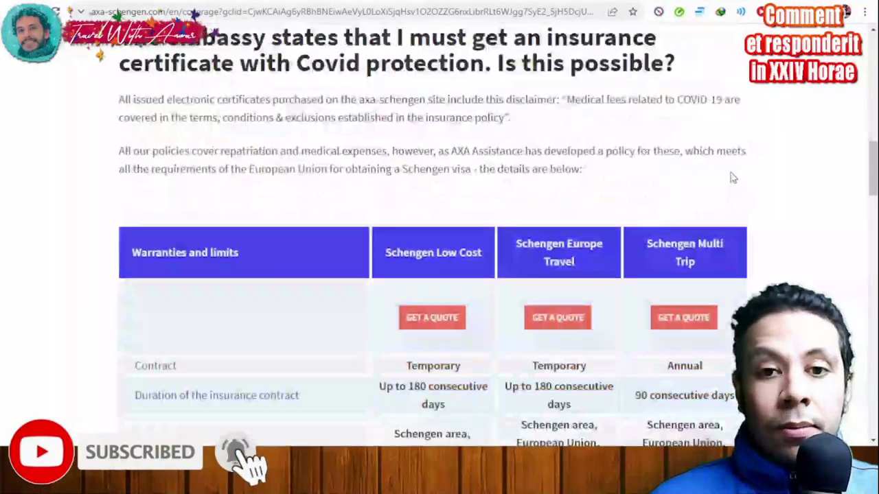
{"action": "scroll", "coordinate": [741, 177], "scroll_direction": "down", "scroll_amount": 1}
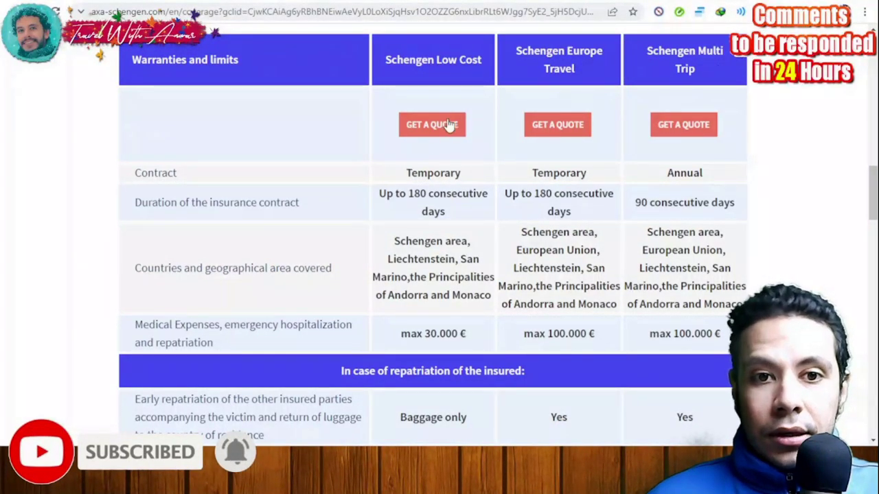
{"action": "scroll", "coordinate": [444, 141], "scroll_direction": "down", "scroll_amount": 12}
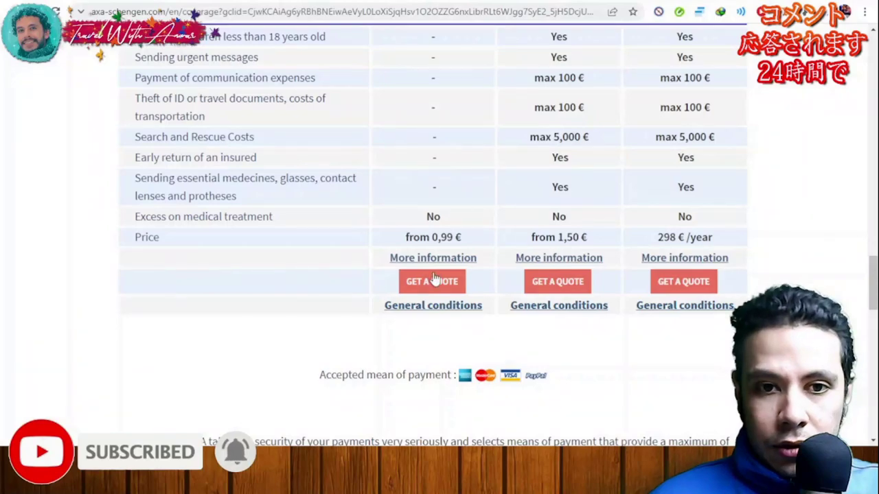
{"action": "scroll", "coordinate": [441, 287], "scroll_direction": "up", "scroll_amount": 15}
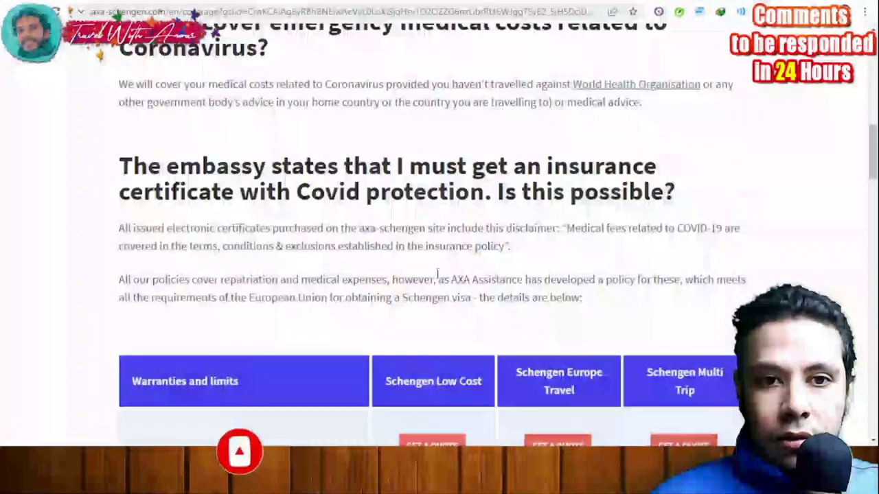
{"action": "scroll", "coordinate": [435, 268], "scroll_direction": "down", "scroll_amount": 6}
{"action": "scroll", "coordinate": [434, 269], "scroll_direction": "down", "scroll_amount": 10}
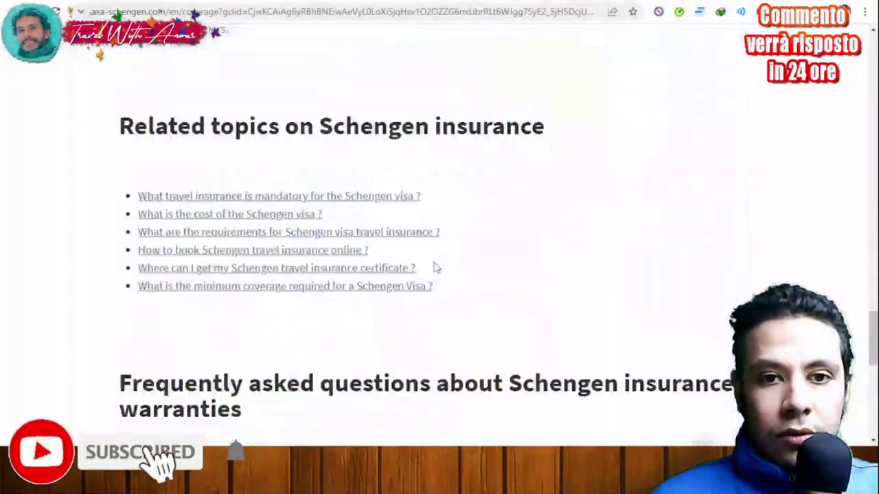
{"action": "scroll", "coordinate": [432, 260], "scroll_direction": "up", "scroll_amount": 5}
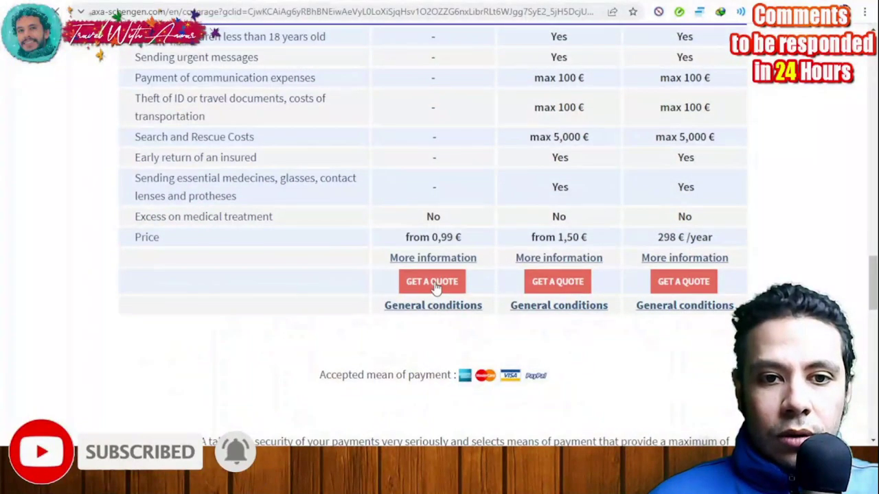
{"action": "left_click", "coordinate": [432, 283]}
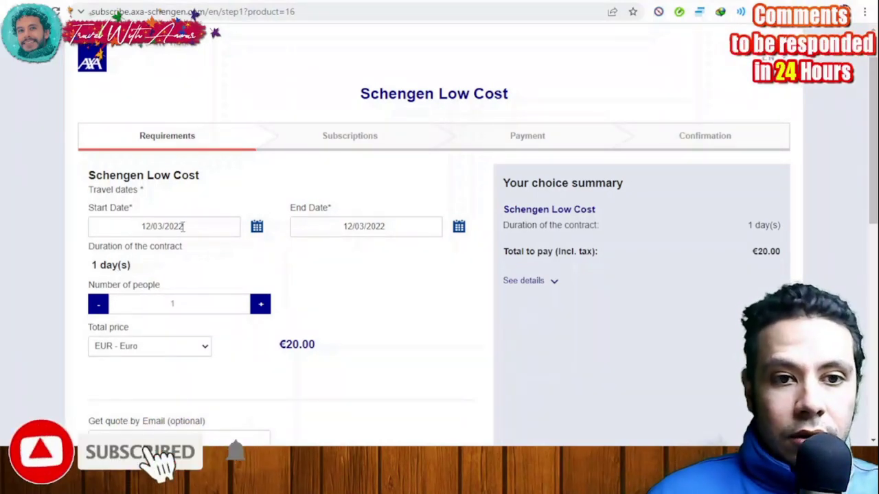
Step: Set the quote's end date to 11 April 2022, keeping the 12/03/2022 start date
{"action": "left_click", "coordinate": [256, 228]}
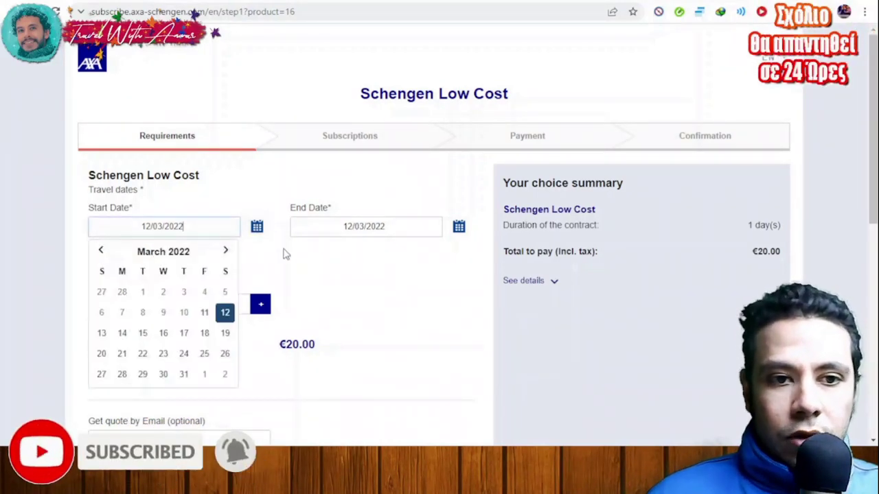
{"action": "left_click", "coordinate": [347, 274]}
{"action": "left_click", "coordinate": [457, 230]}
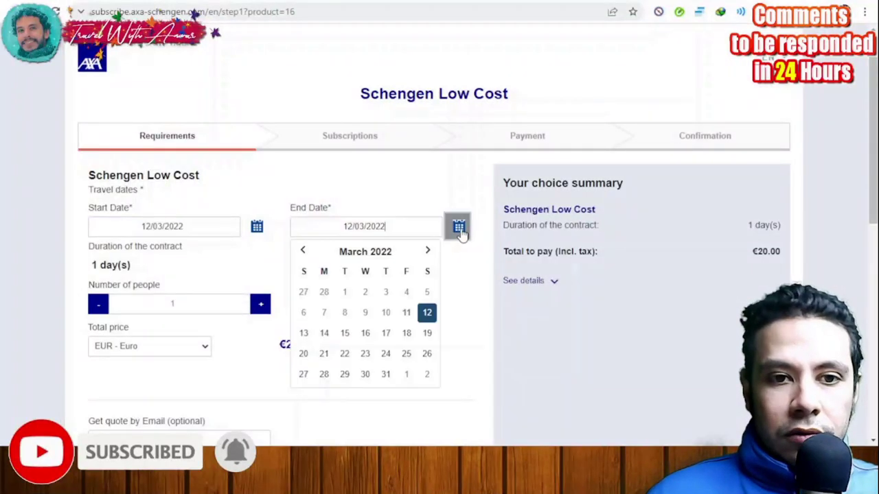
{"action": "left_click", "coordinate": [428, 252]}
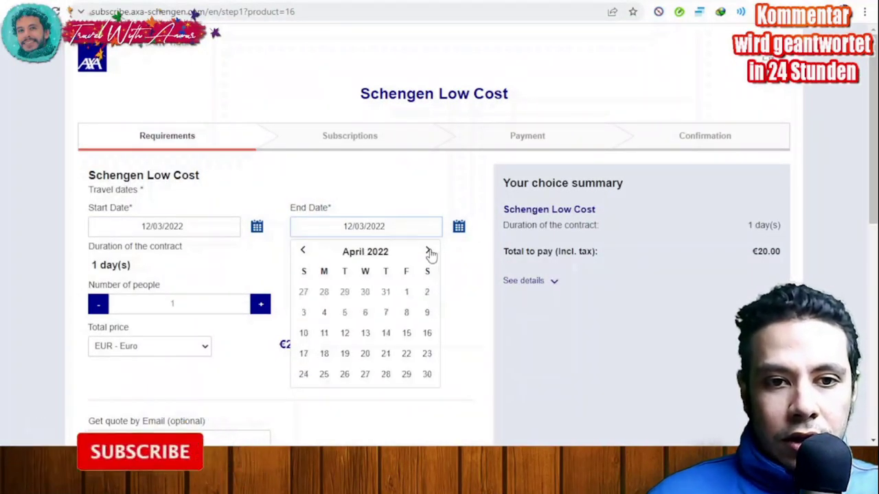
{"action": "left_click", "coordinate": [324, 334]}
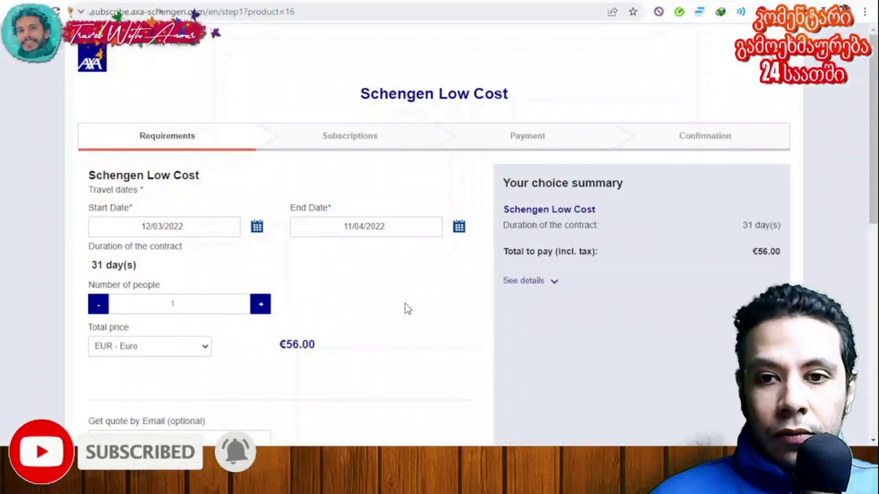
Step: Review the updated quote, highlighting the €56.00 total for 31 days
{"action": "scroll", "coordinate": [427, 305], "scroll_direction": "down", "scroll_amount": 1}
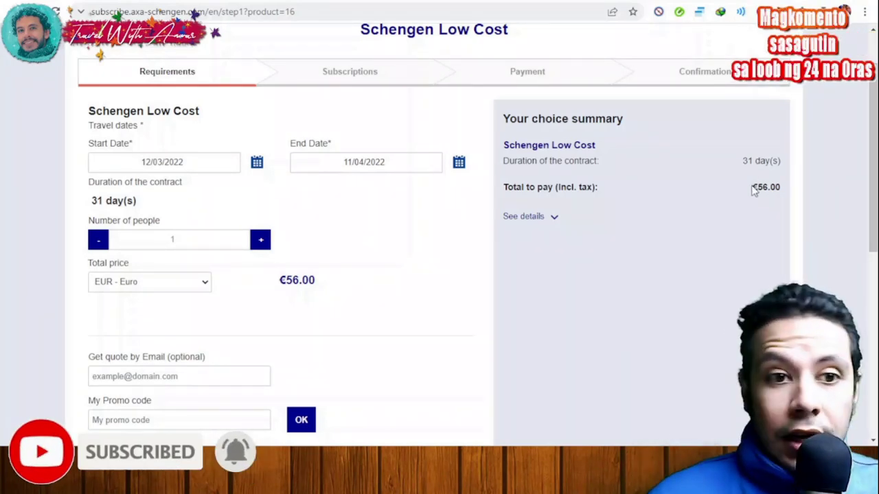
{"action": "left_click_drag", "start_coordinate": [753, 190], "coordinate": [770, 190]}
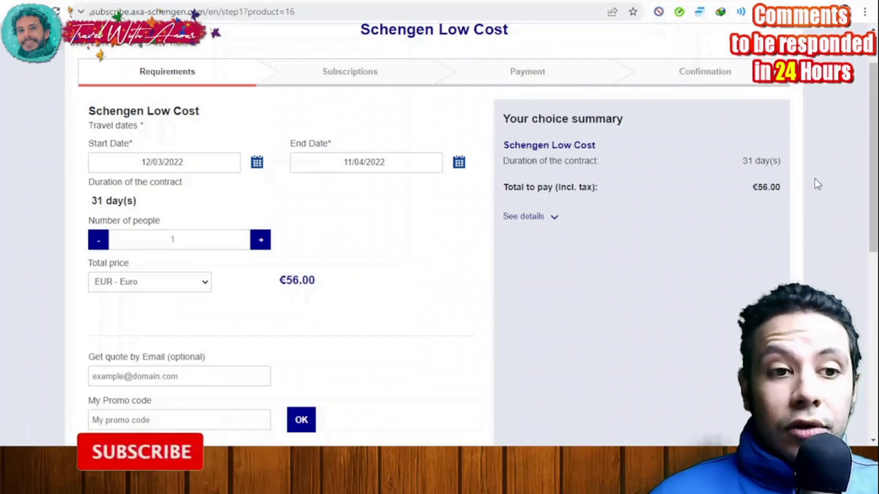
{"action": "scroll", "coordinate": [815, 181], "scroll_direction": "down", "scroll_amount": 5}
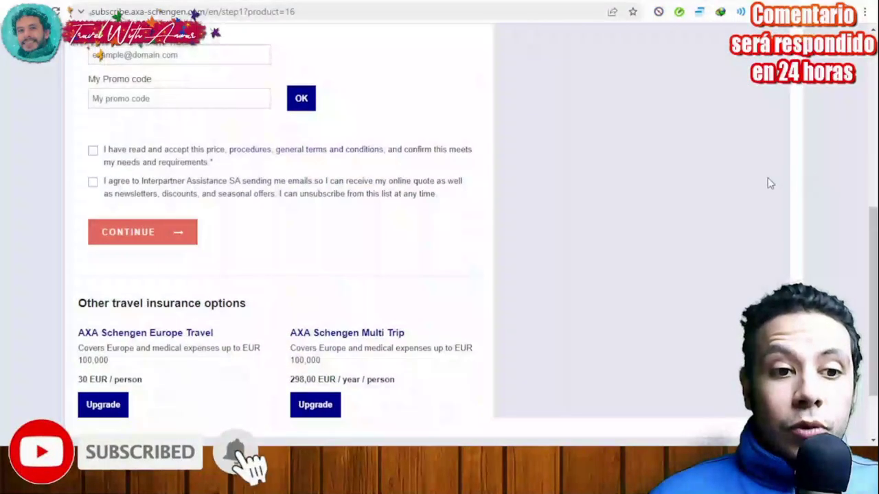
{"action": "scroll", "coordinate": [769, 183], "scroll_direction": "up", "scroll_amount": 3}
{"action": "scroll", "coordinate": [769, 184], "scroll_direction": "up", "scroll_amount": 3}
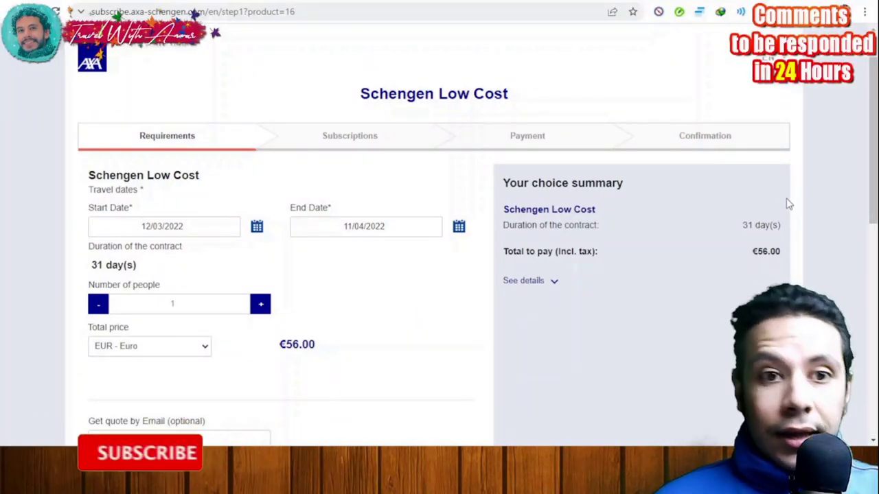
Step: Continue from the 31-day €56.00 quote to the Subscriptions step's payer and beneficiary form
{"action": "scroll", "coordinate": [788, 204], "scroll_direction": "down", "scroll_amount": 4}
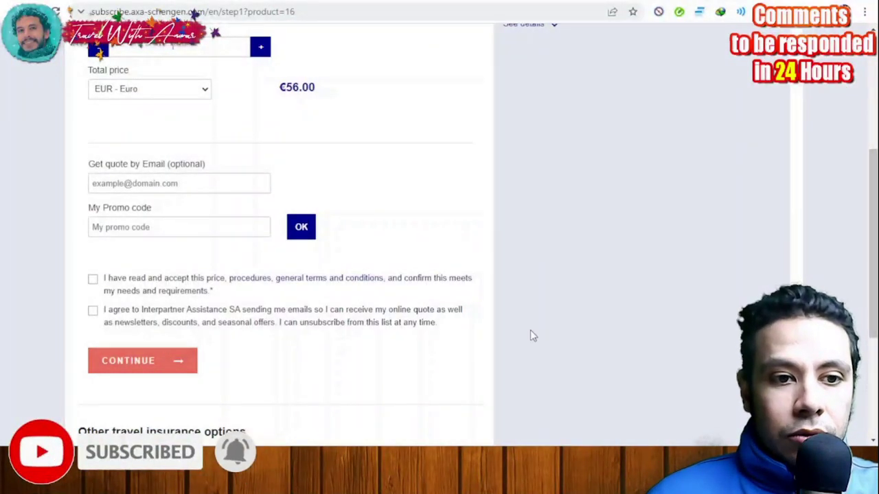
{"action": "scroll", "coordinate": [368, 280], "scroll_direction": "up", "scroll_amount": 4}
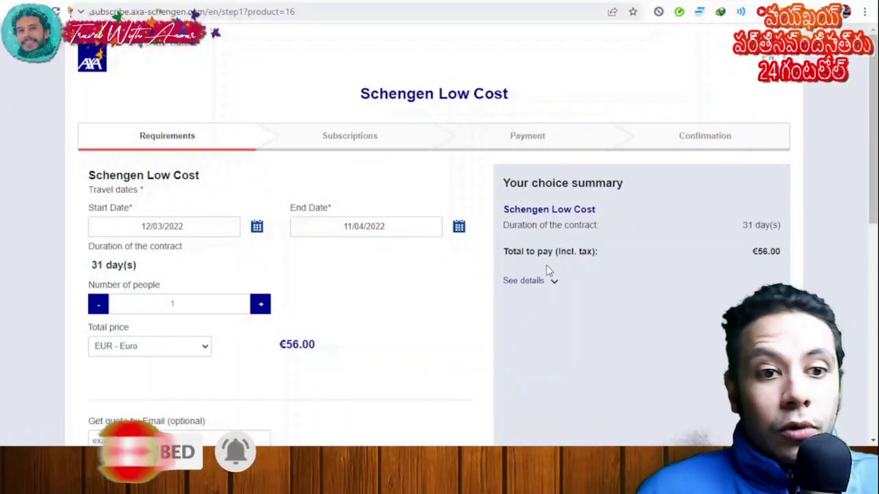
{"action": "scroll", "coordinate": [503, 288], "scroll_direction": "down", "scroll_amount": 5}
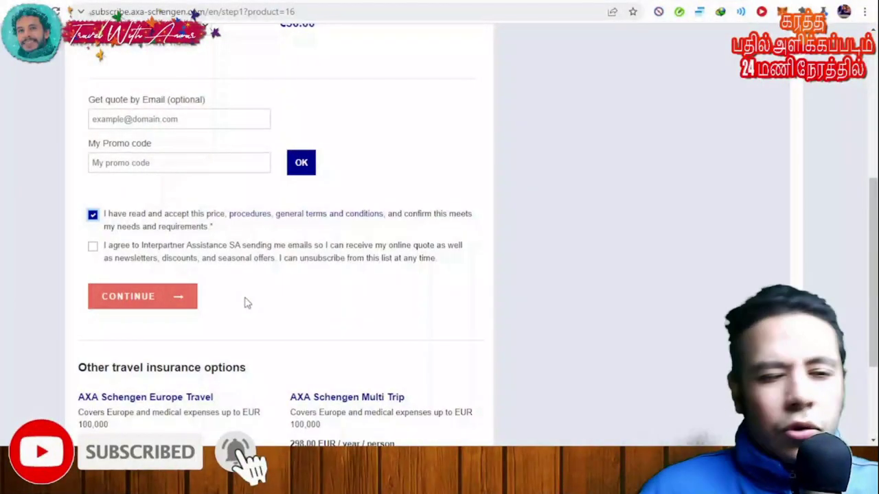
{"action": "left_click", "coordinate": [175, 303]}
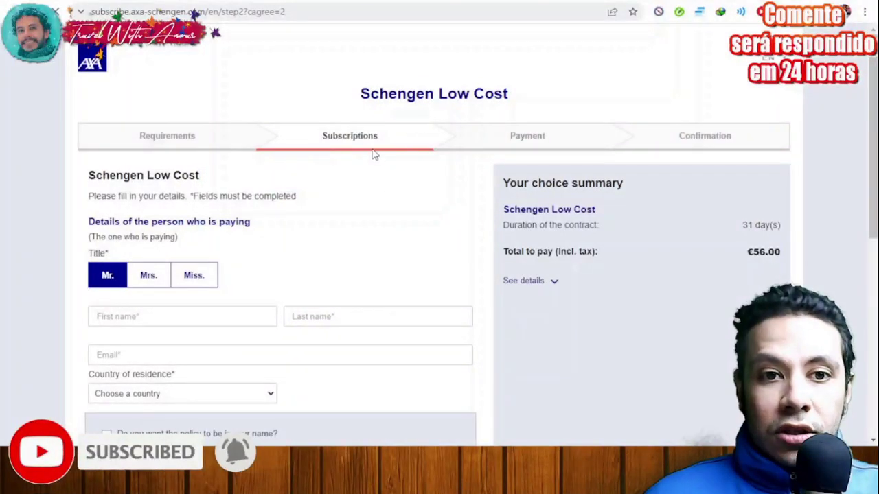
{"action": "scroll", "coordinate": [373, 153], "scroll_direction": "down", "scroll_amount": 6}
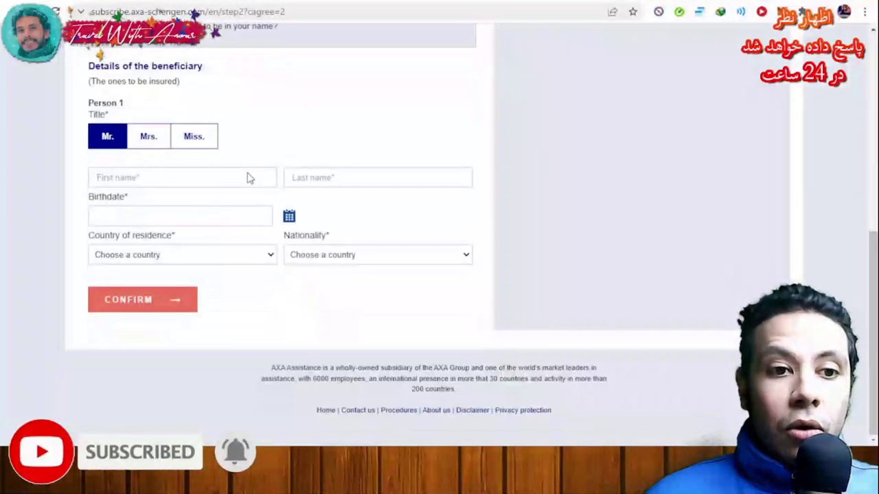
{"action": "scroll", "coordinate": [377, 303], "scroll_direction": "up", "scroll_amount": 6}
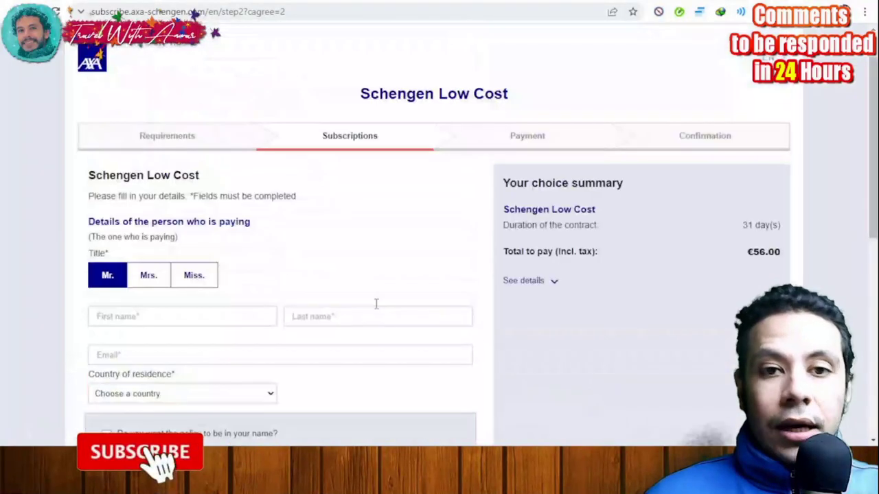